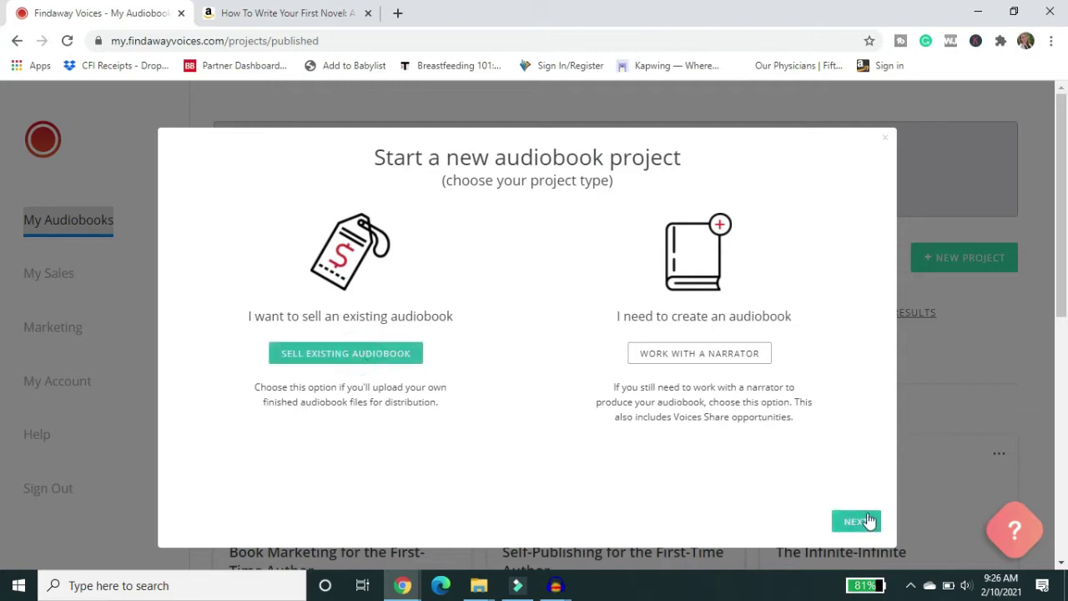
Step: Create a project for selling an existing audiobook, titled "How To Write Your First Novel: A Guide For Aspiring Fiction Authors"
left_click(868, 519)
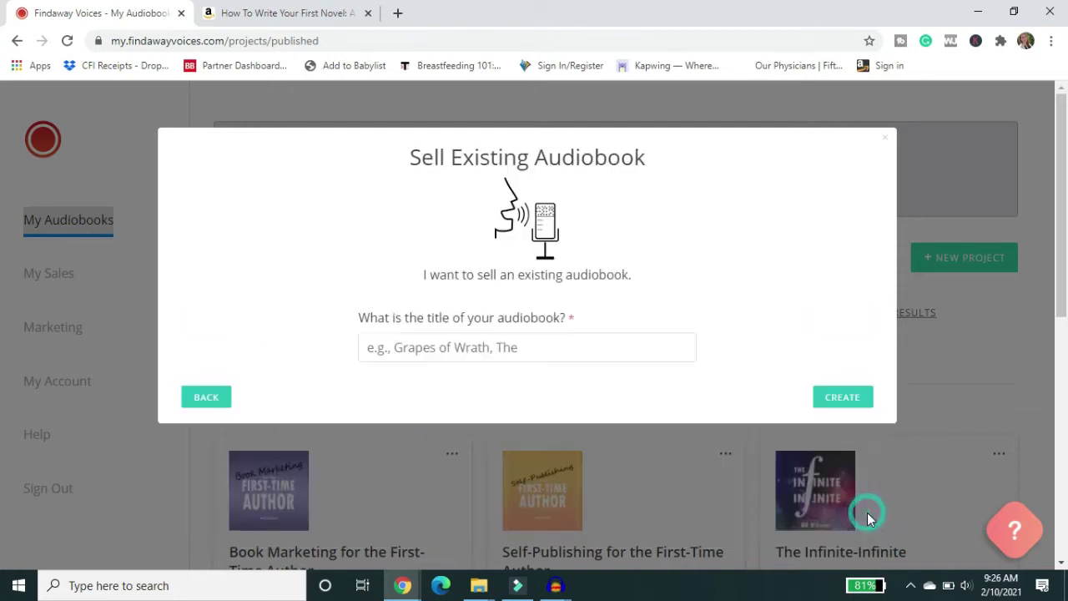
left_click(437, 343)
type("How")
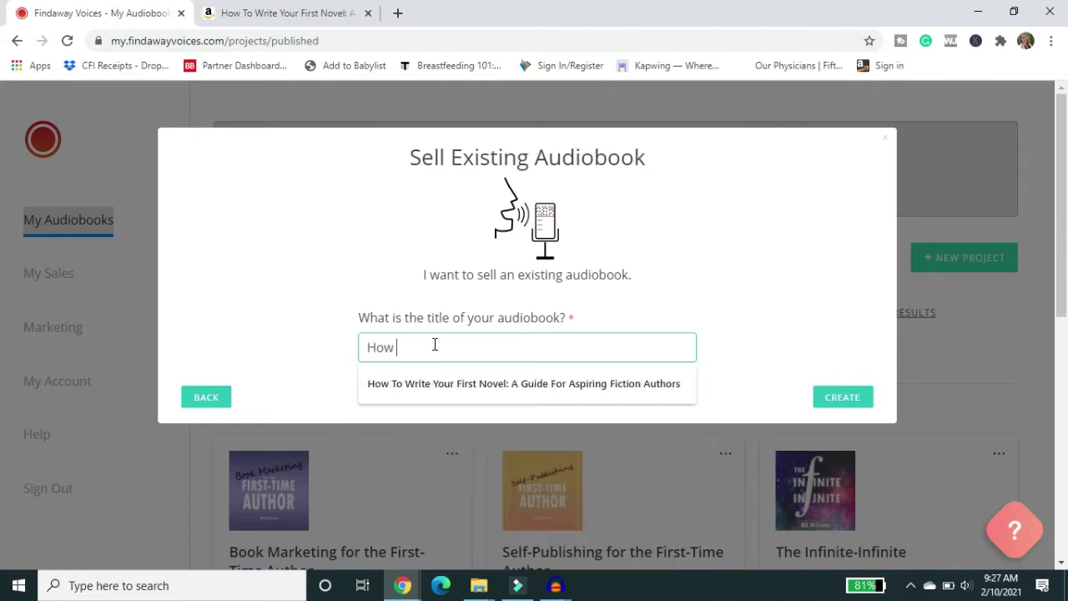
left_click(447, 386)
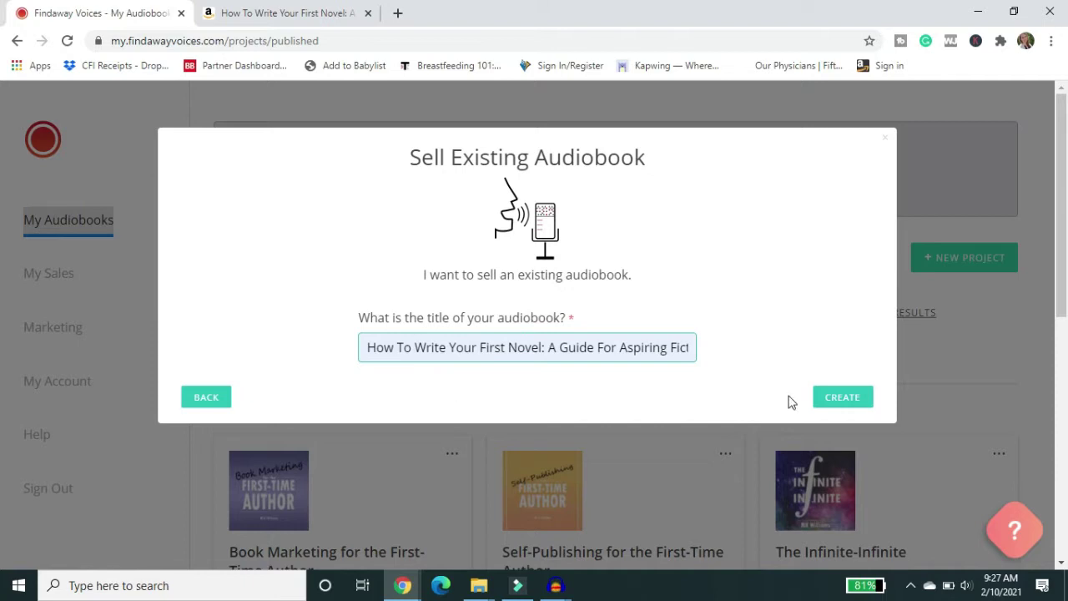
left_click(841, 404)
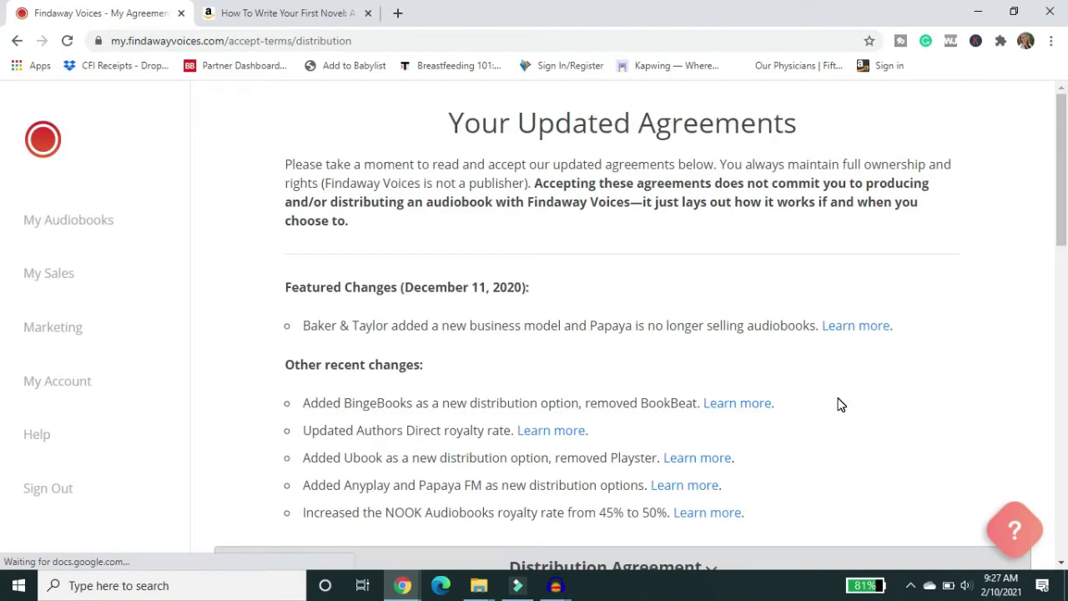
Step: Open the downloadable Distribution Agreement for review, return to the updated agreements page and accept the agreement
scroll(2, 167, "down", 1)
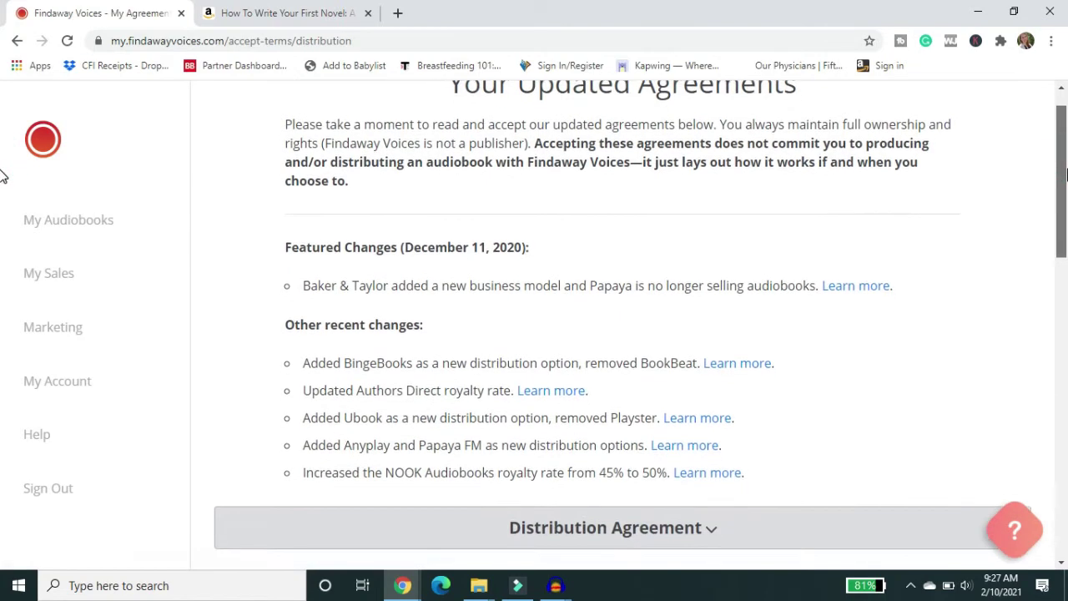
left_click_drag(1065, 177, 1056, 227)
left_click(622, 373)
left_click(622, 373)
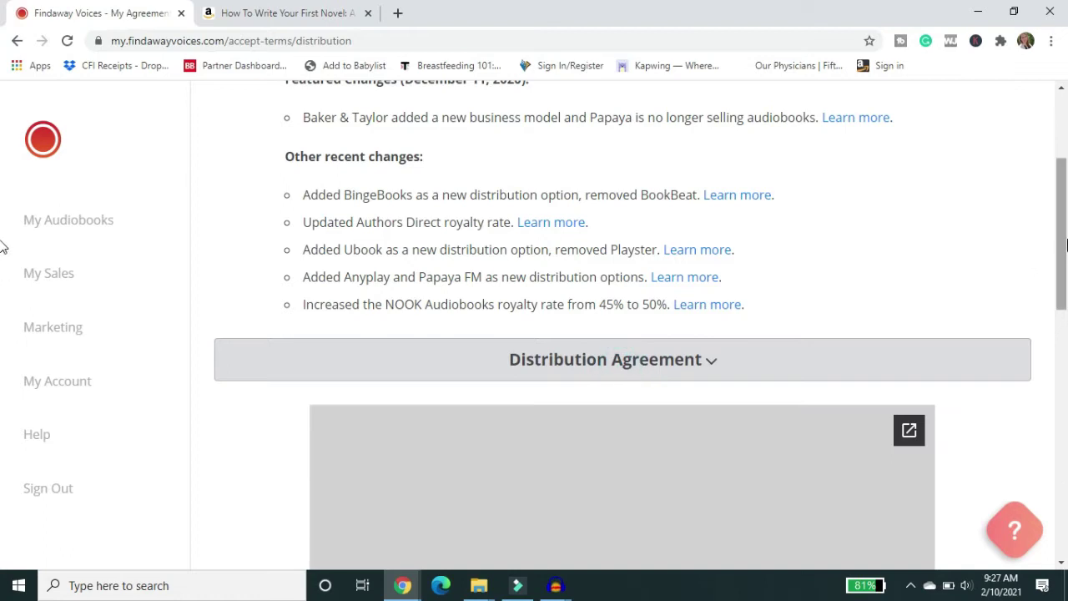
scroll(5, 298, "down", 6)
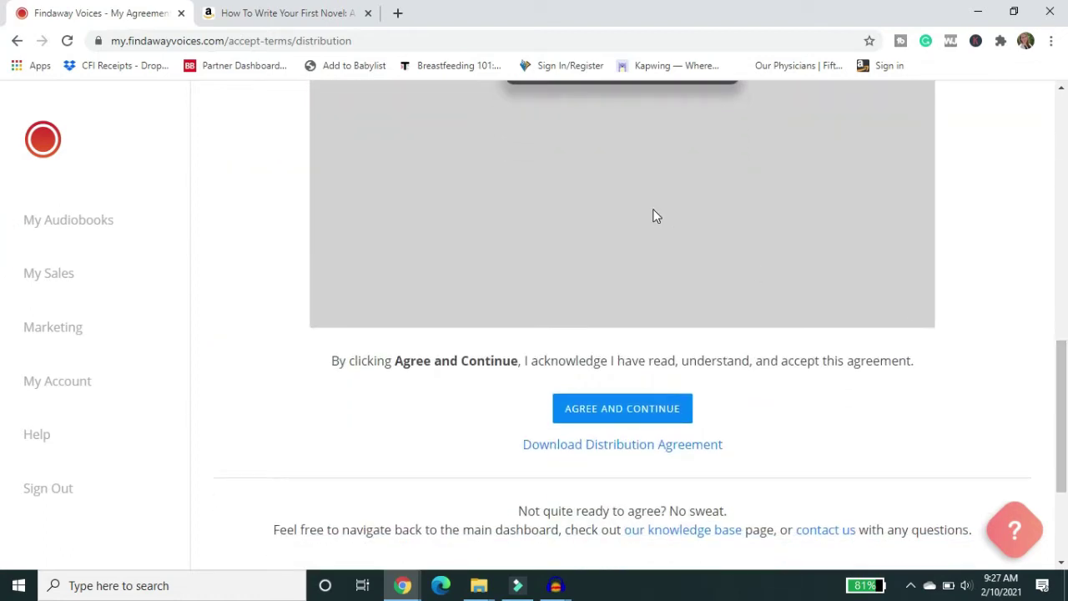
left_click(615, 445)
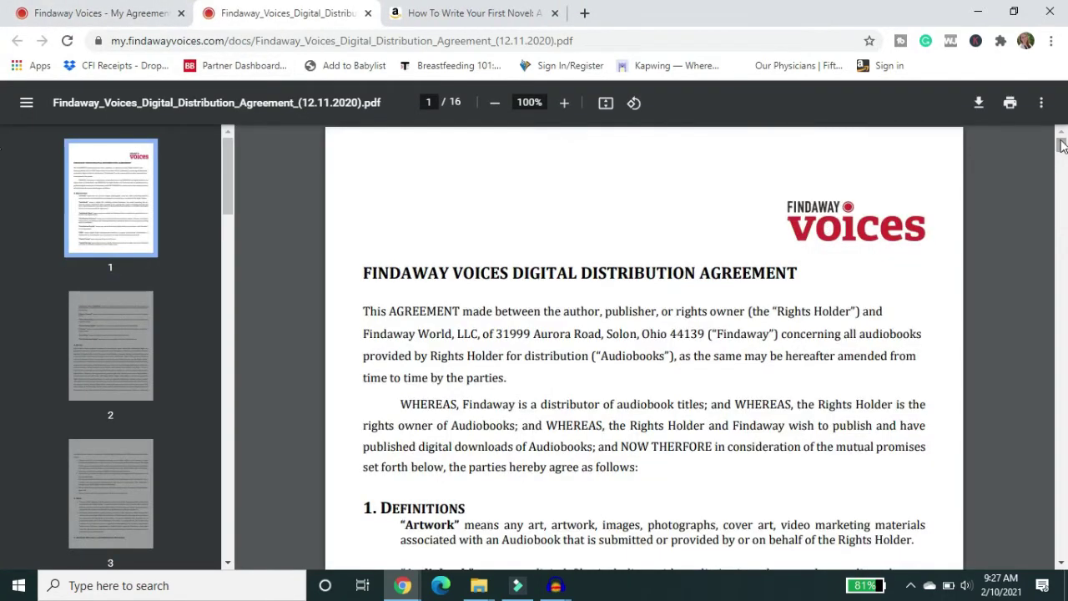
mouse_move(1063, 145)
left_mouse_down()
mouse_move(1062, 163)
mouse_move(1063, 140)
left_mouse_up()
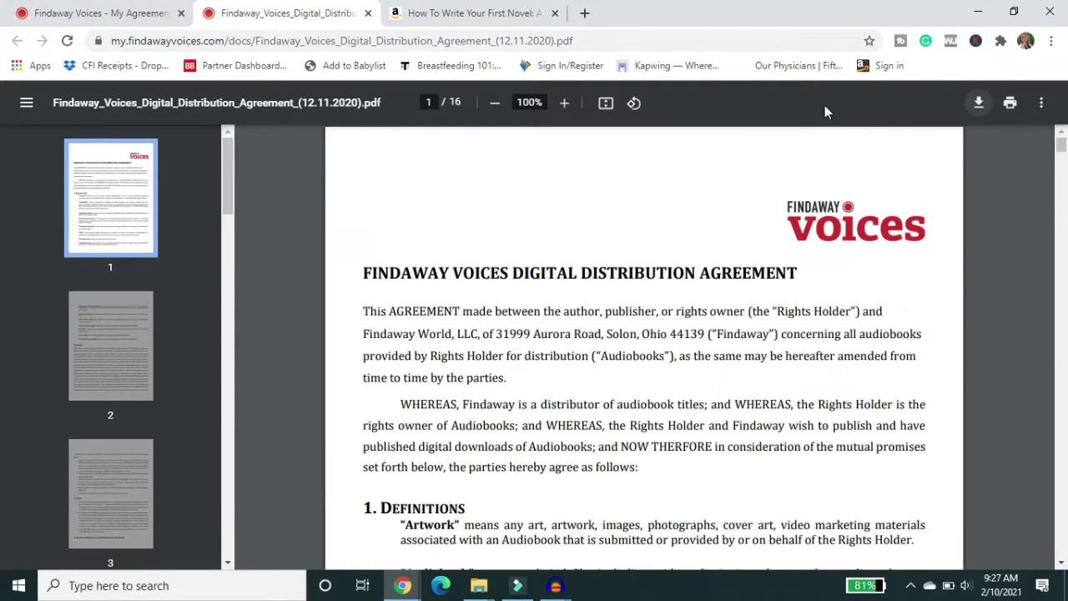
left_click(105, 15)
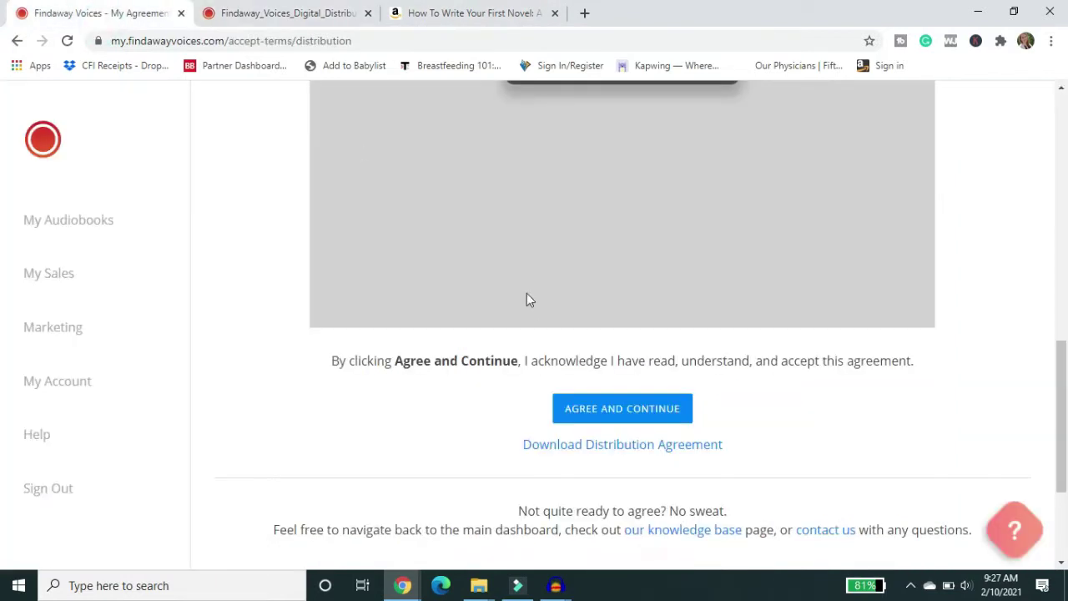
left_click(617, 414)
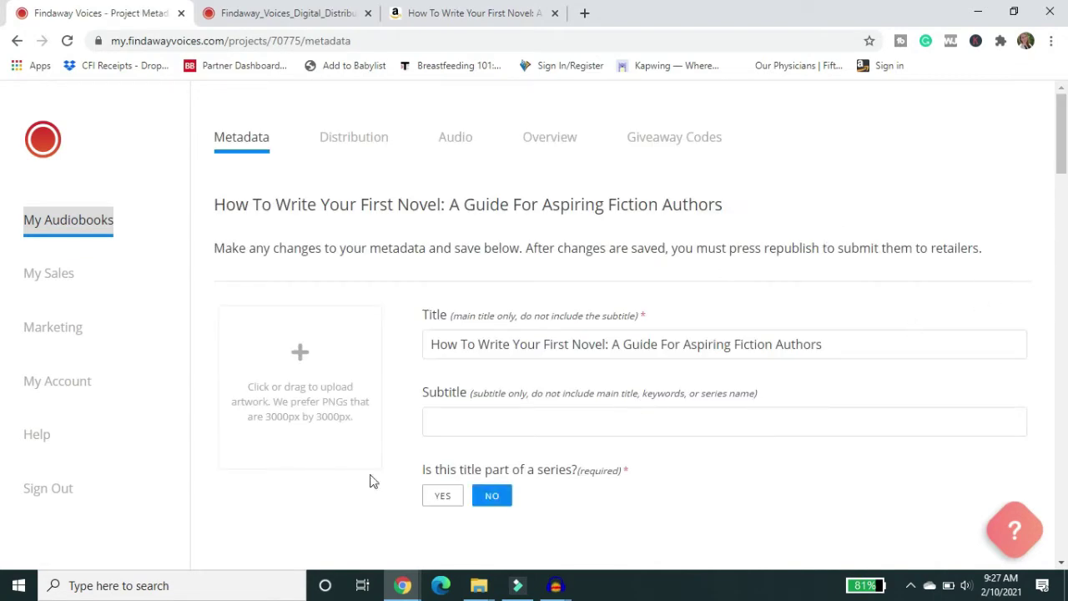
Step: Mark the title as part of a series and upload "AYA First Novel Audiobook Cover" as the artwork
left_click(443, 498)
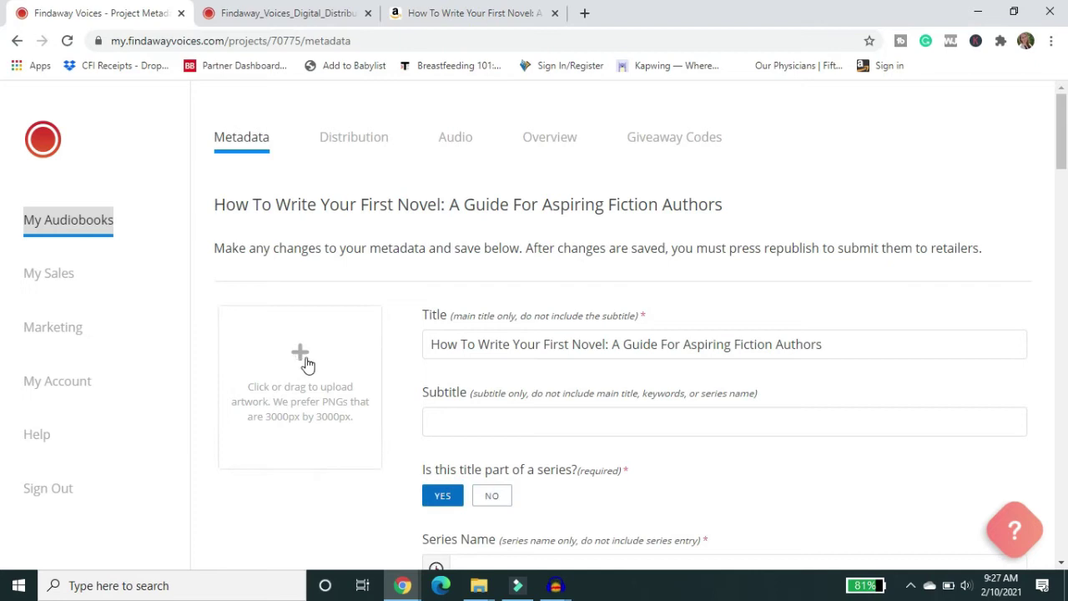
left_click(306, 363)
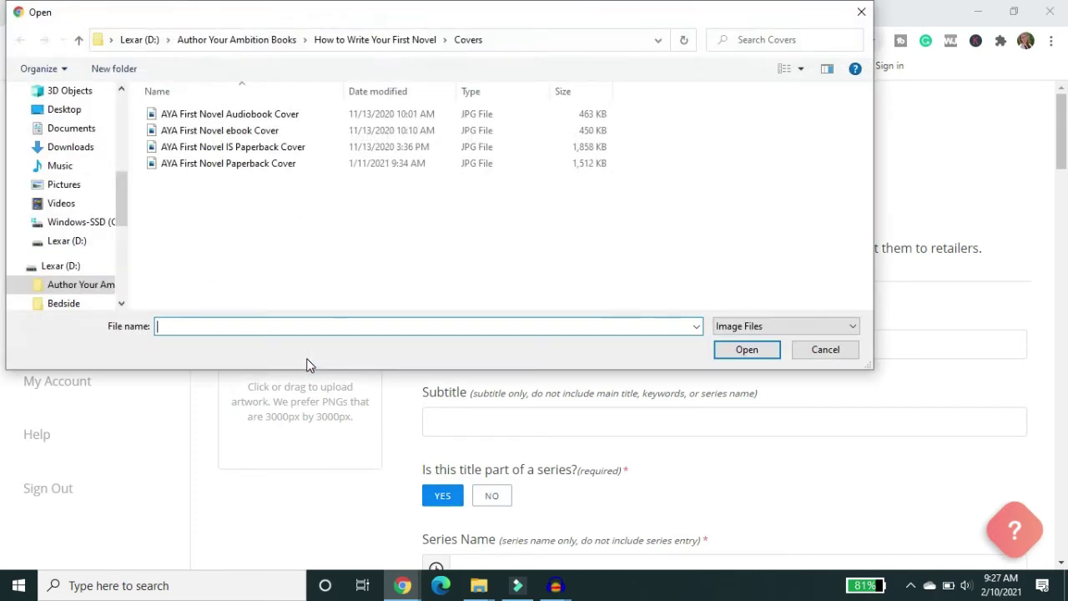
left_click(238, 113)
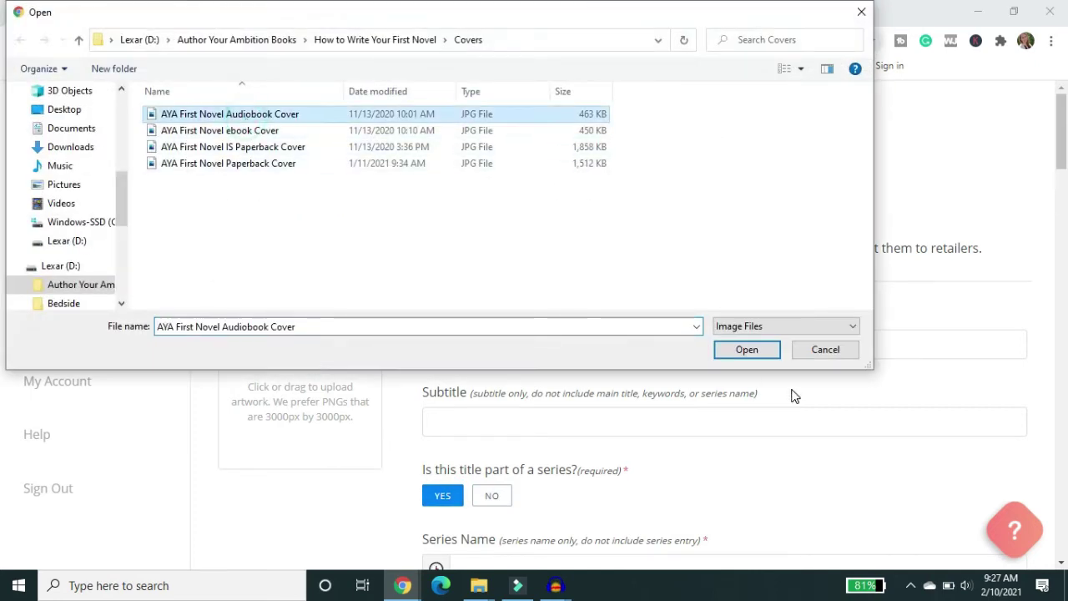
left_click(757, 347)
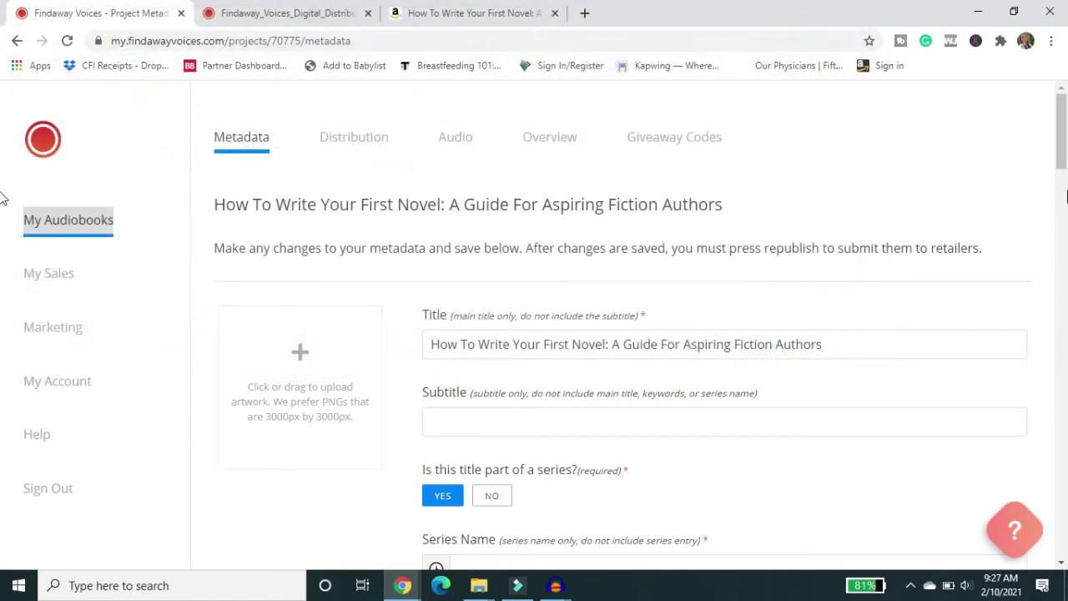
Step: Set the series name to "Author Your Ambition" and the book number in the series to 3
scroll(2, 179, "down", 3)
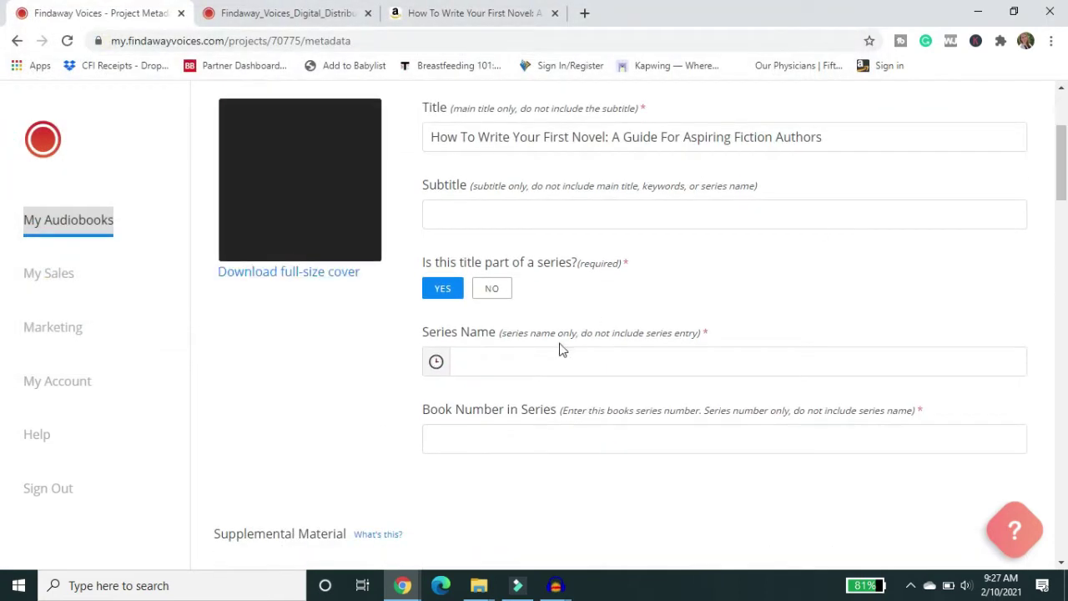
left_click(547, 360)
type("Author")
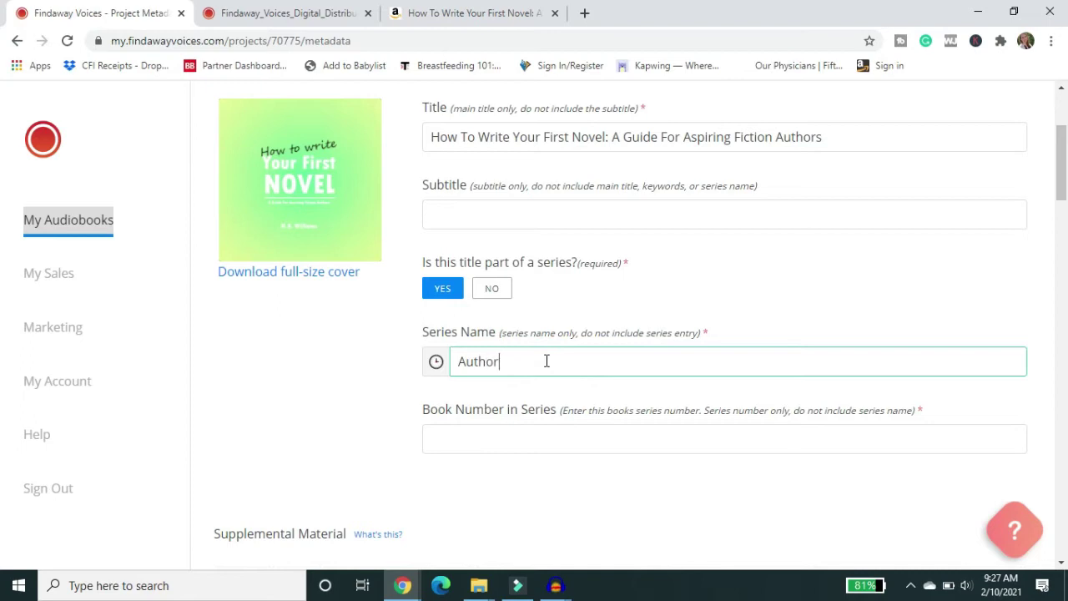
type(" Your Ambition")
key("Tab")
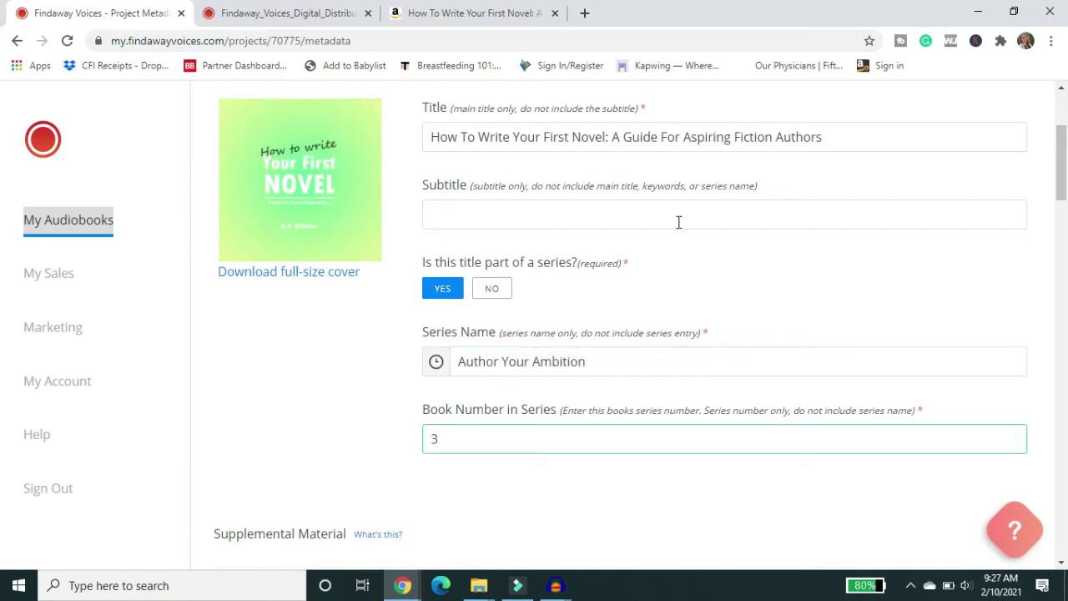
Step: Fill in the description with the book's blurb beginning "So often, when I introduce myself to a new person"
scroll(2, 184, "down", 2)
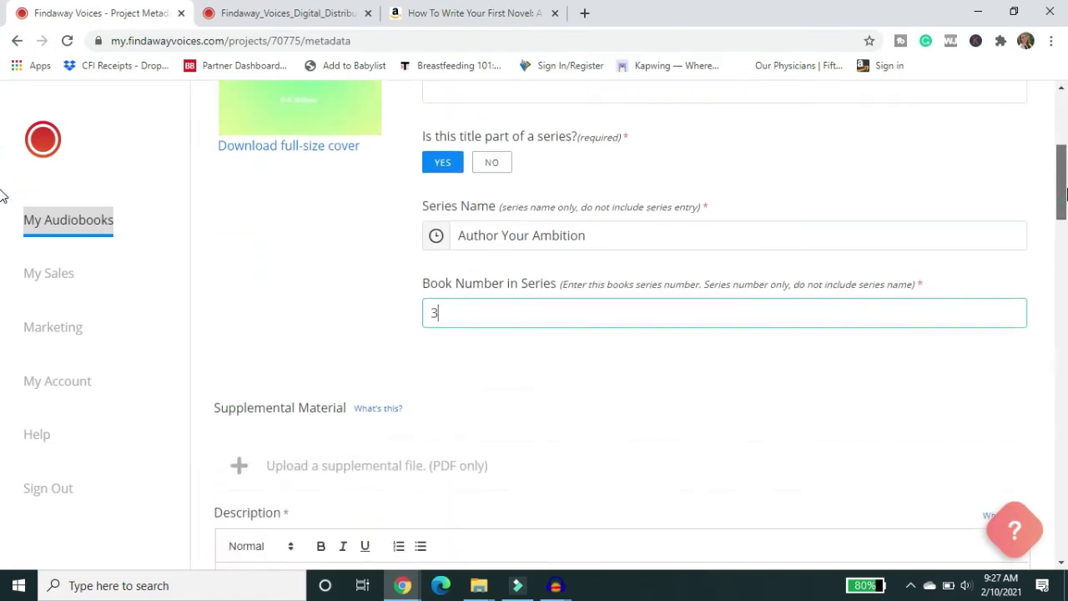
scroll(2, 205, "down", 3)
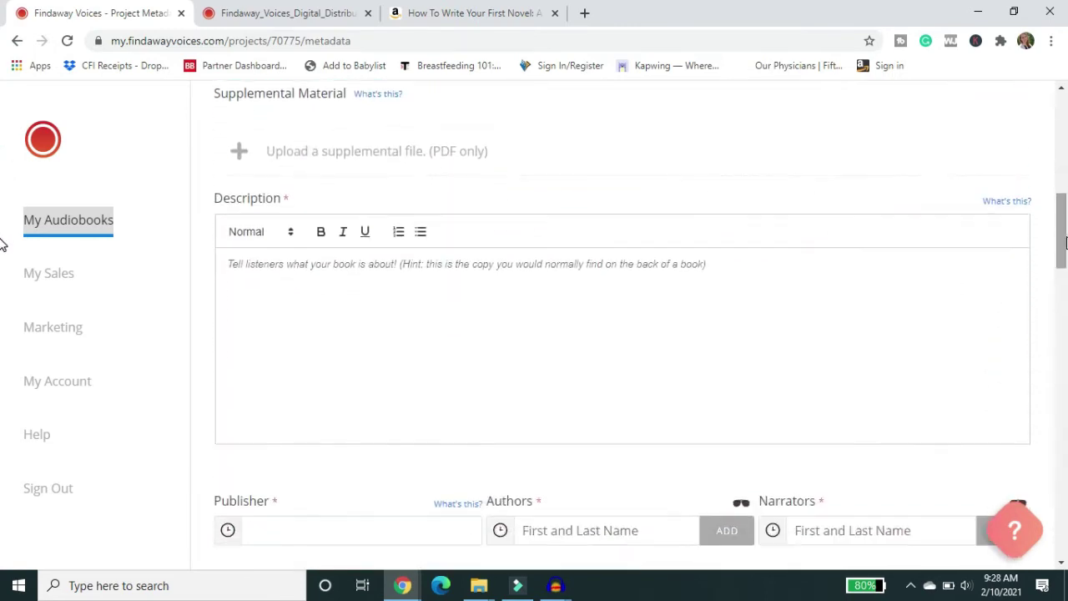
left_click(553, 264)
type("So often, when I introduce myself to a new person and they learn that I am an author, they reply back that they plan to write a book one day. I'm always so excited to learn more about their idea and see how I can help. More often than not, they reply that they haven't written a single word. They ask me, \"how do you write a novel? How do you get started?\"Over the years I've written multiple novels and I have condensed my best tips and practices into How To Write Your First Novel: A Guide For Aspiring Fiction Authors. No matter your plan for publishing your novel, you first need to write the book! I've broken down the critical elements to success in two parts: your writing habits and your writing craft. You'll be able to come back and reference this advice throughout your drafting process and as you look to write additional books. Are you ready to go from aspiring author to author? Are you ready to take your idea and turn it into a book? Let's get started today!")
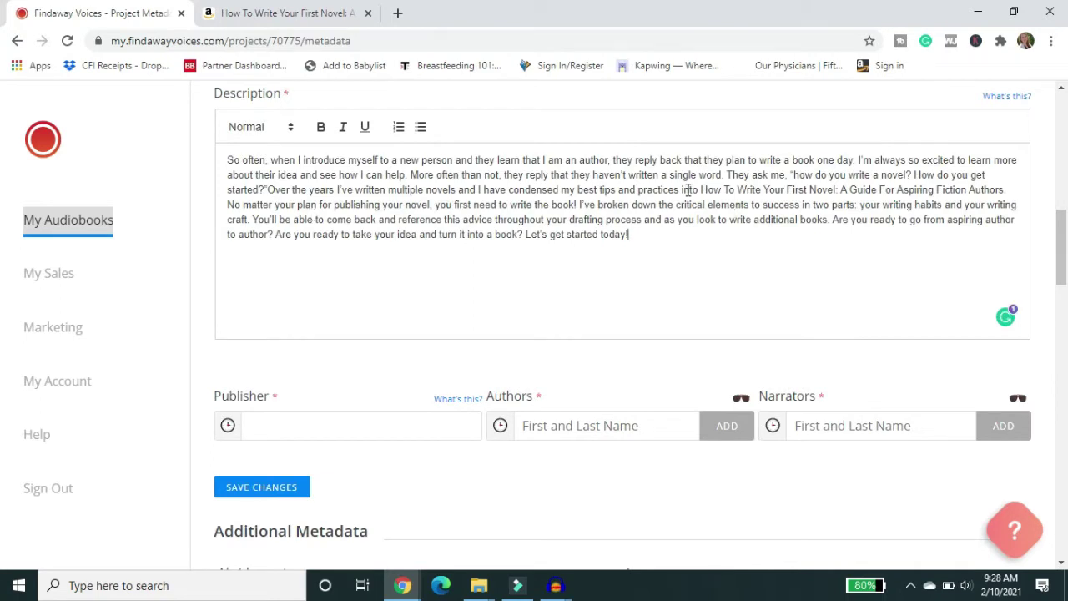
Step: Italicize the full book title in the description and start a separate paragraph at "Over the years I've written multiple novels"
left_click_drag(701, 189, 1006, 186)
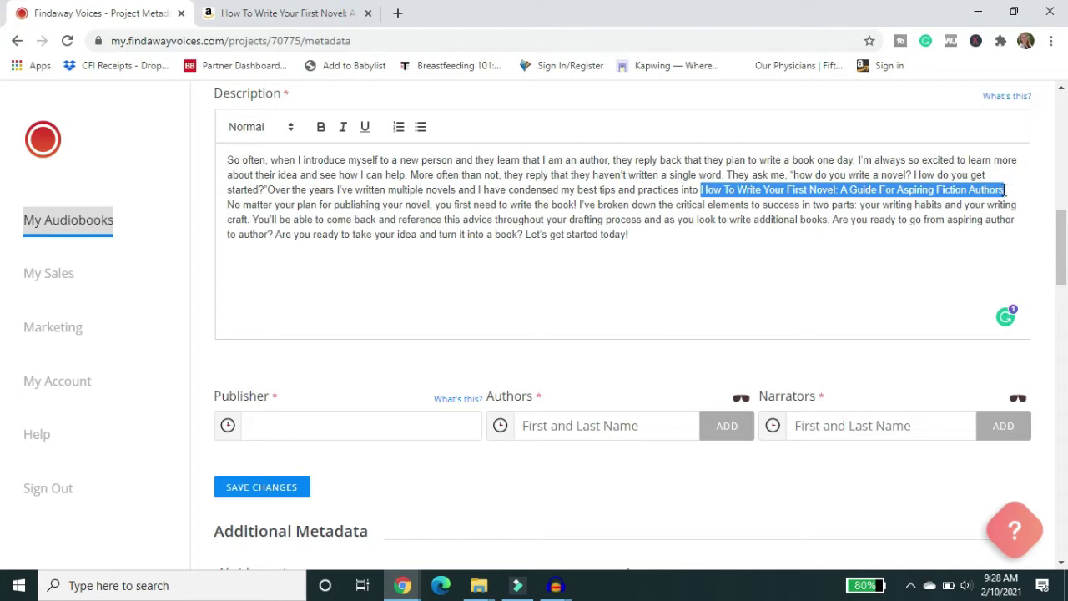
left_click(342, 127)
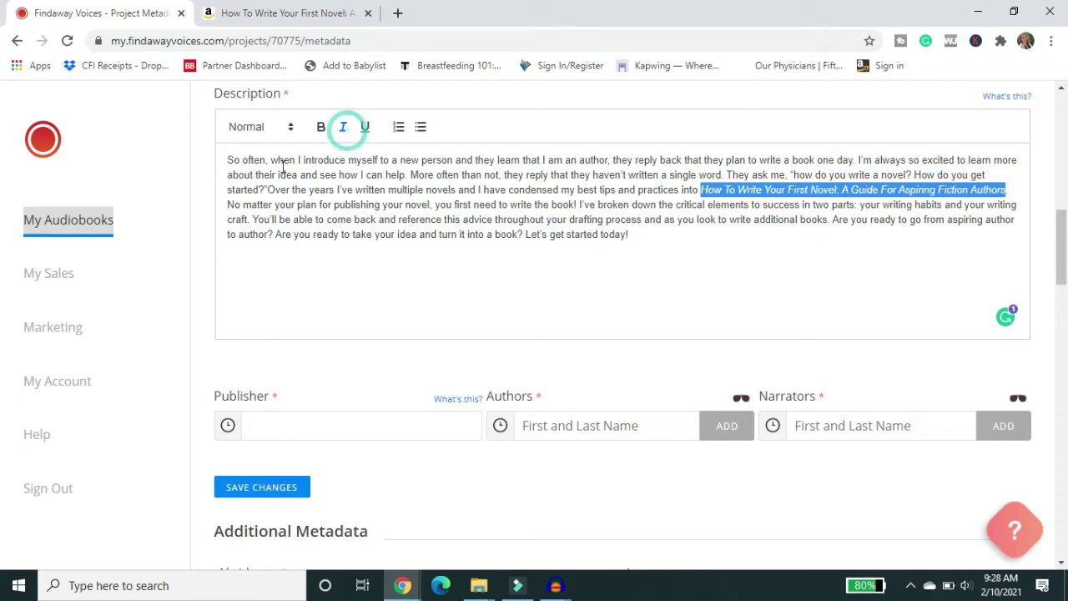
left_click(267, 190)
key("Return")
key("Return")
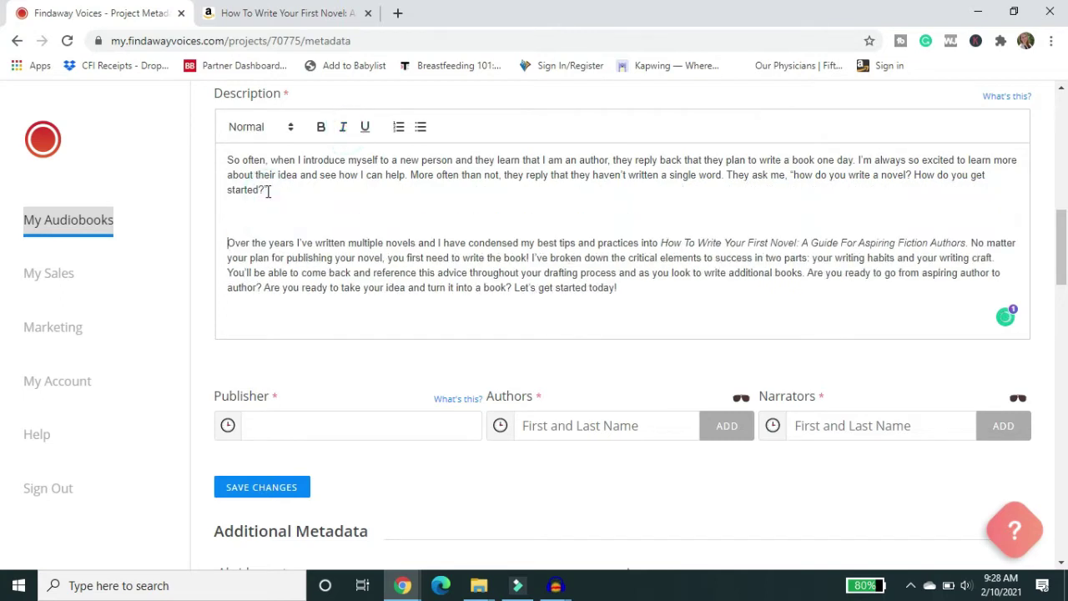
key("BackSpace")
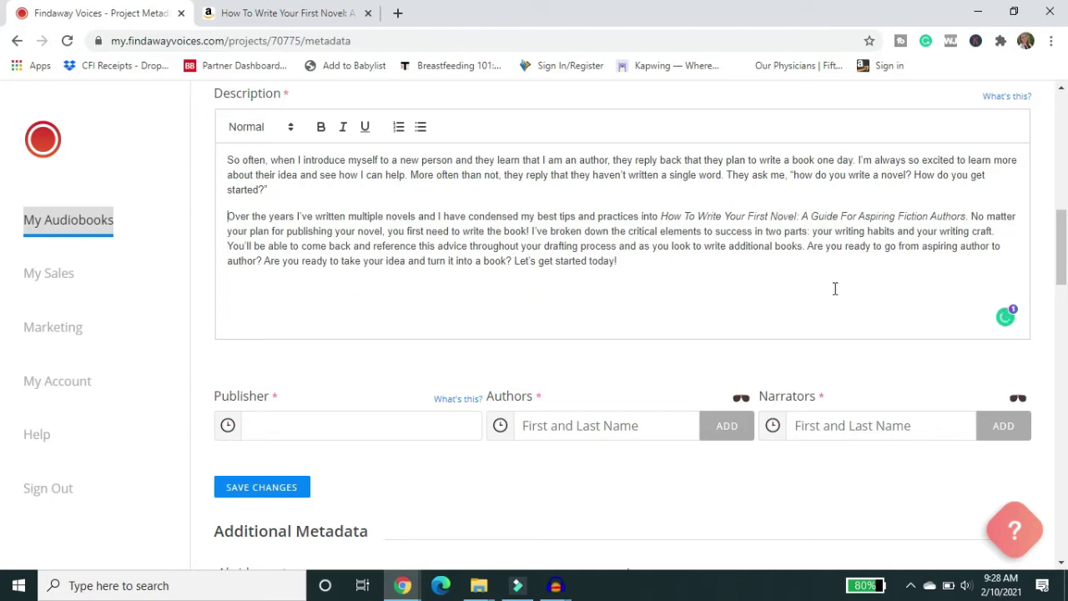
Step: Enter the author's publishing company as publisher and the author's pen name as both author and narrator
scroll(1060, 240, "down", 2)
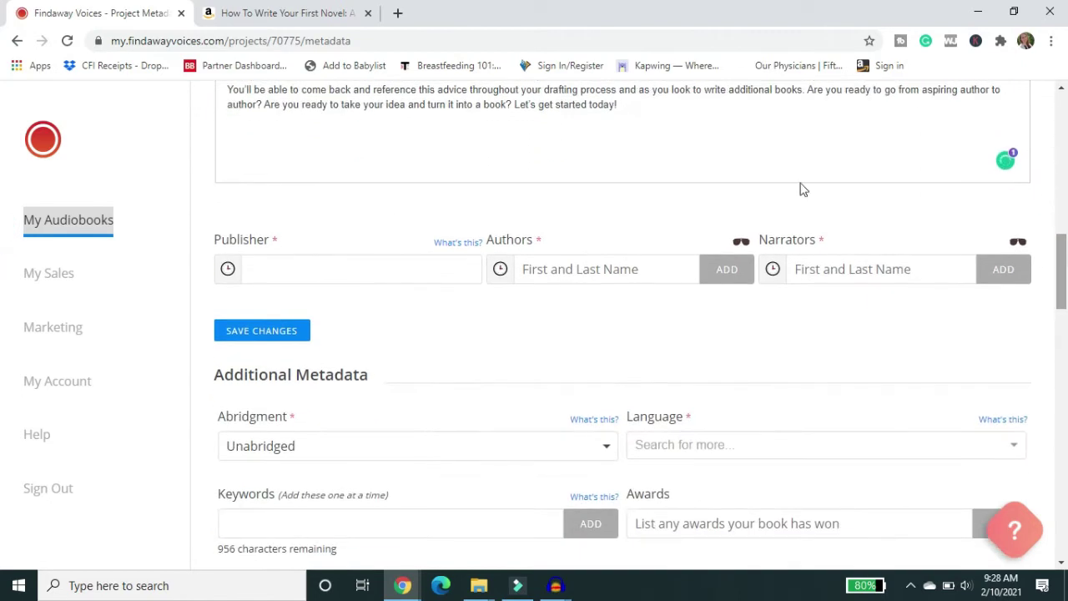
left_click(457, 278)
left_click(310, 337)
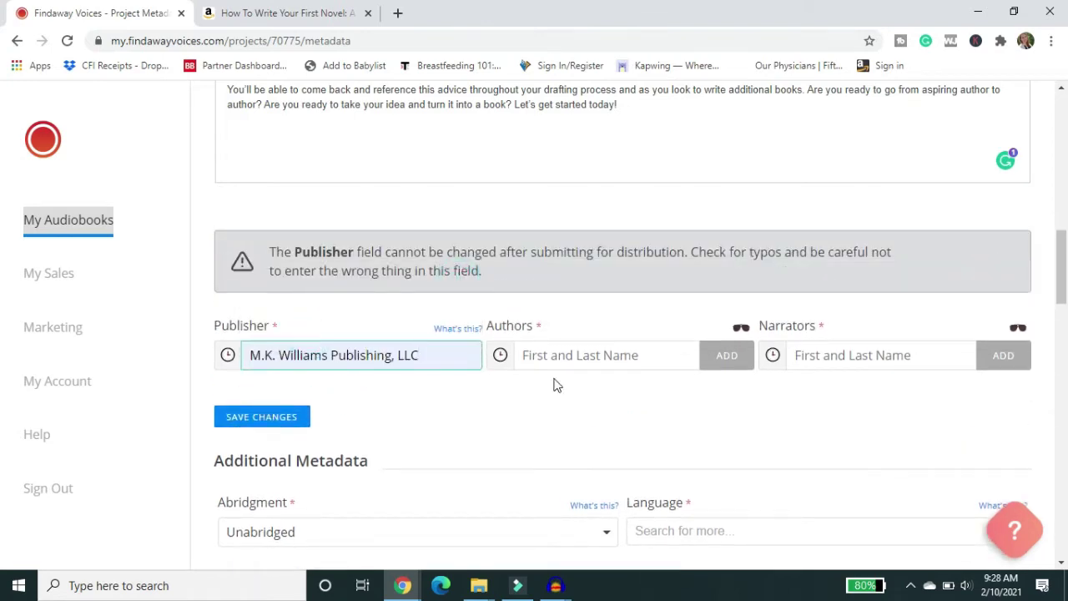
left_click(572, 355)
type("MK")
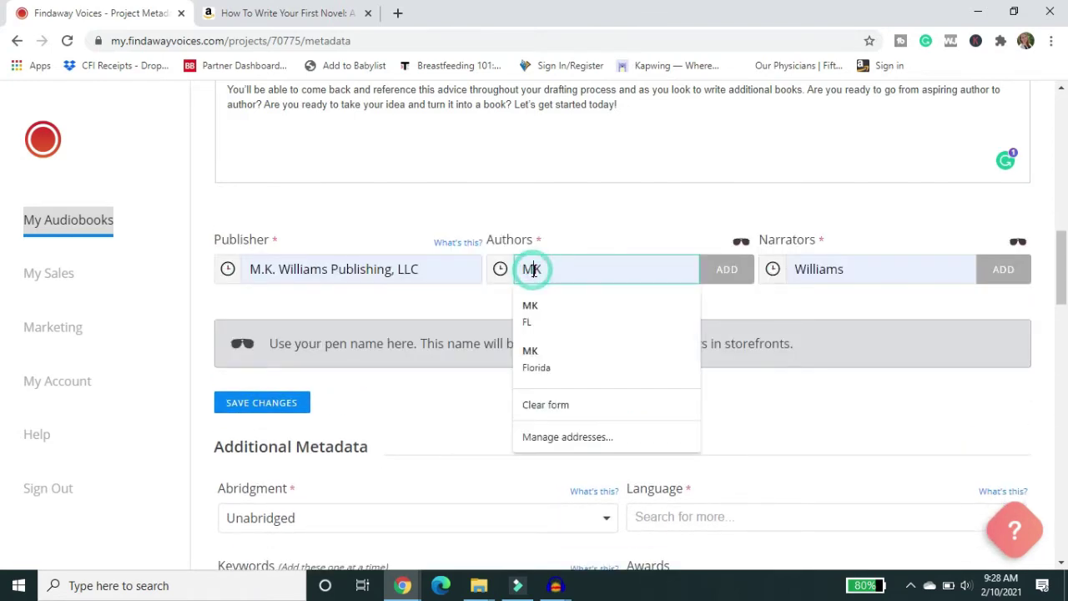
key("Escape")
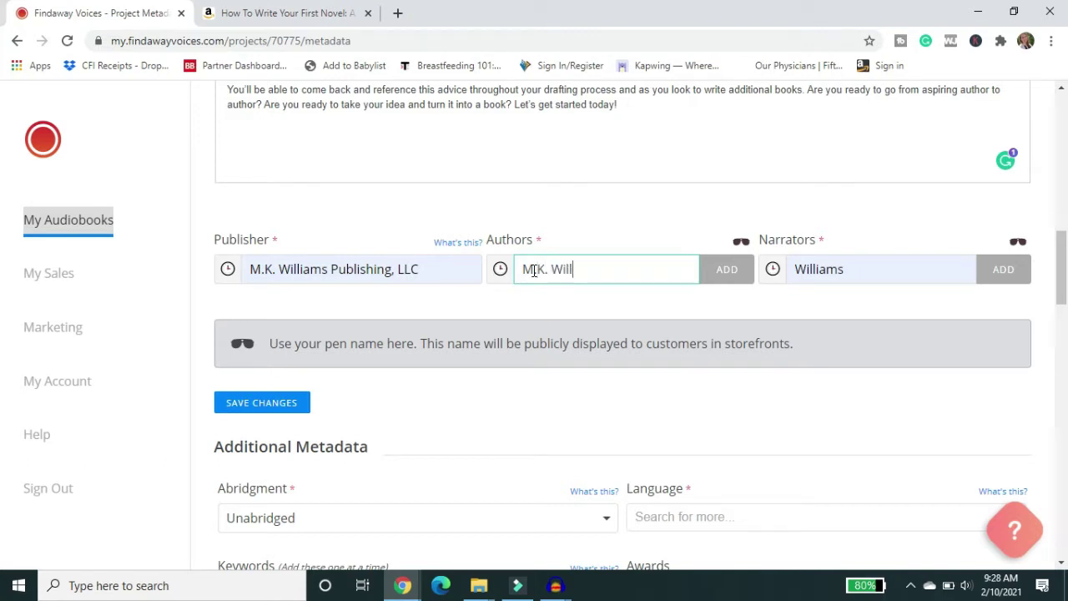
left_click(795, 270)
type("M.K.")
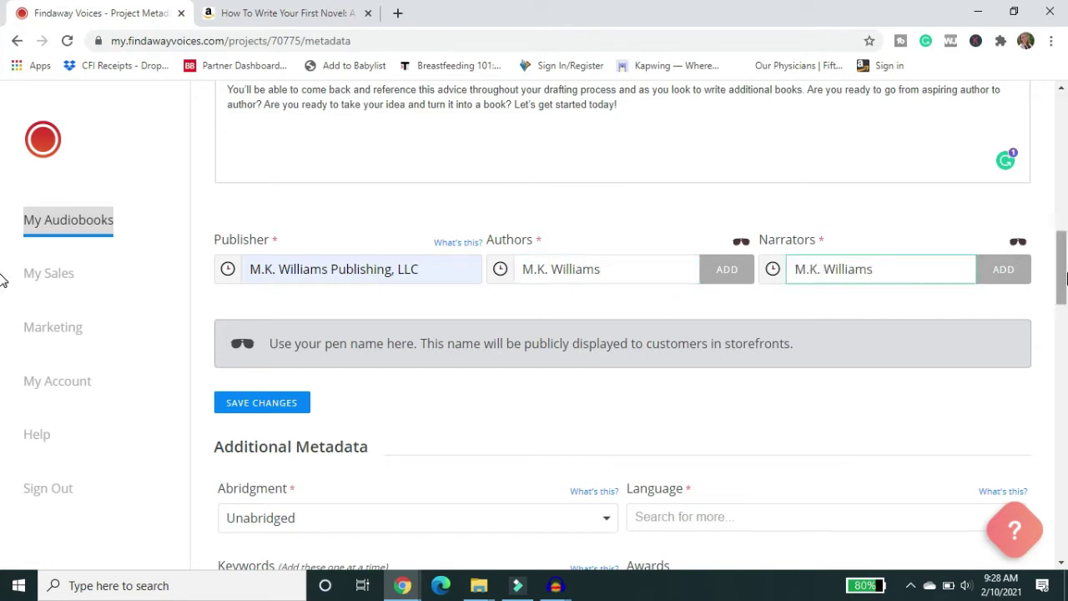
Step: Set the language to English and add the keywords "how to write fiction", "write a book", "how to write a book" and "fiction writing guide"
scroll(4, 281, "down", 2)
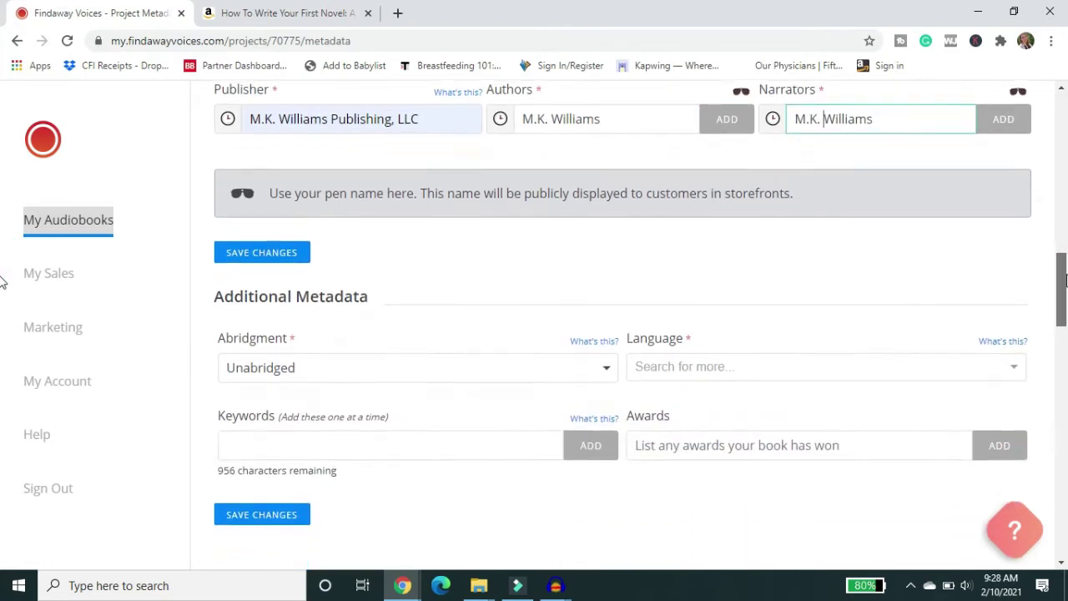
scroll(3, 281, "down", 2)
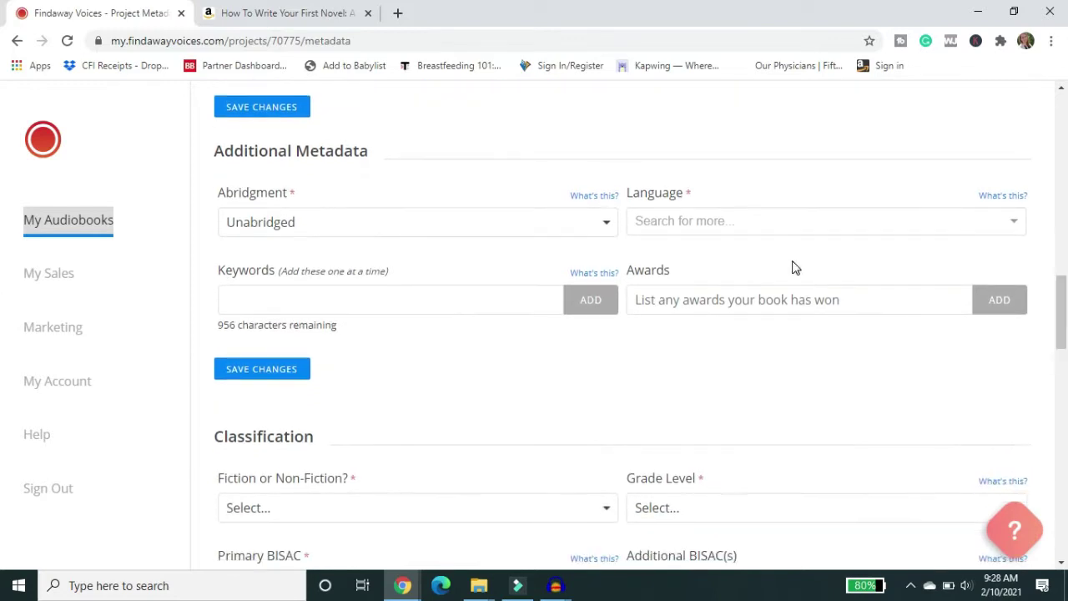
left_click(787, 222)
left_click(764, 175)
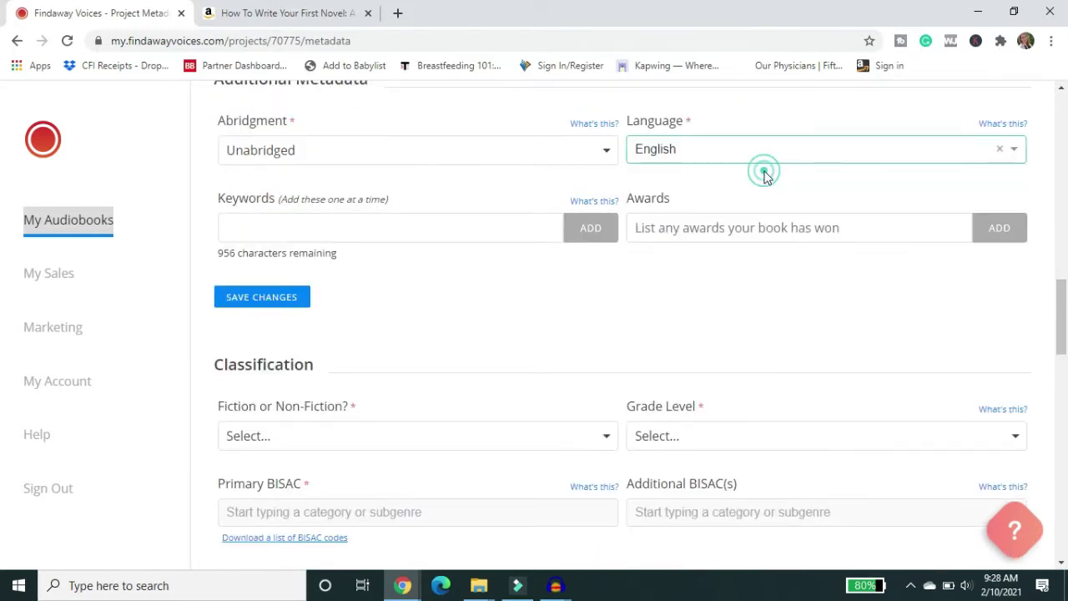
left_click(400, 228)
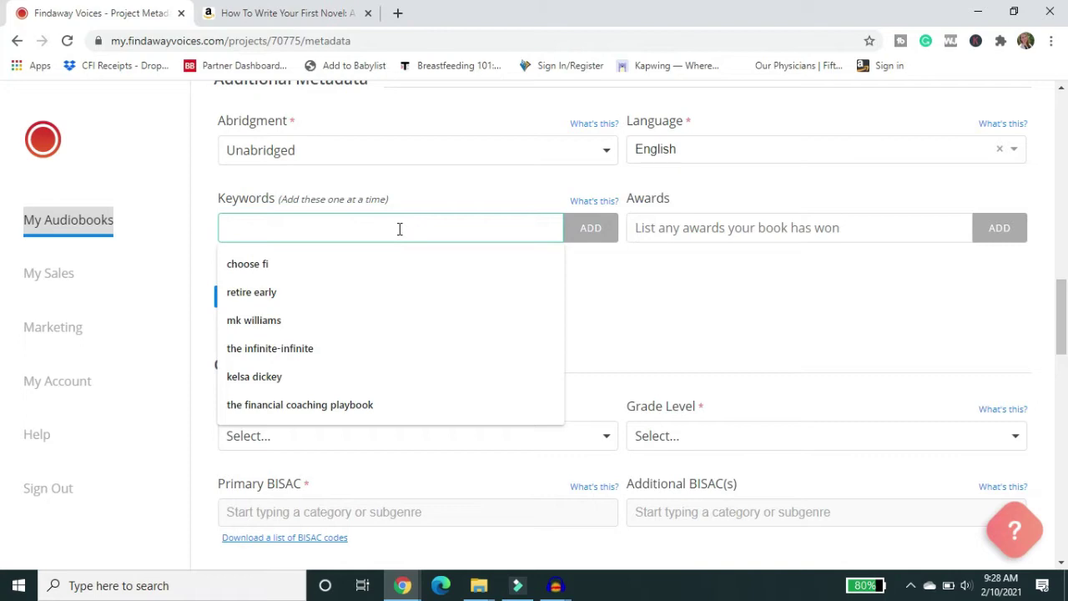
left_click(589, 228)
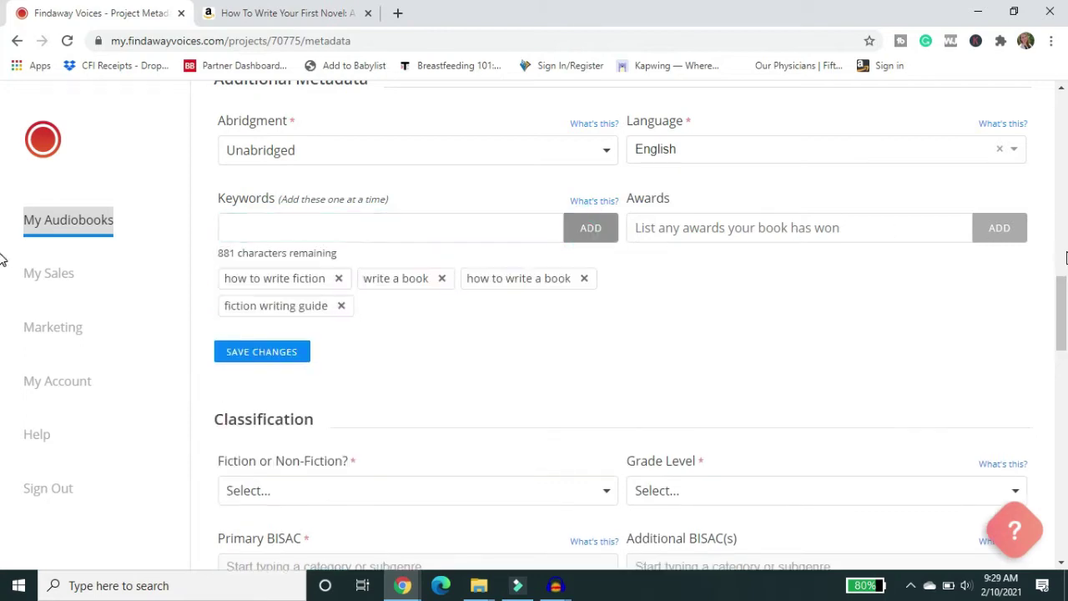
Step: Classify the audiobook as Non-fiction and set its grade level to Adult
left_click_drag(1064, 318, 1064, 357)
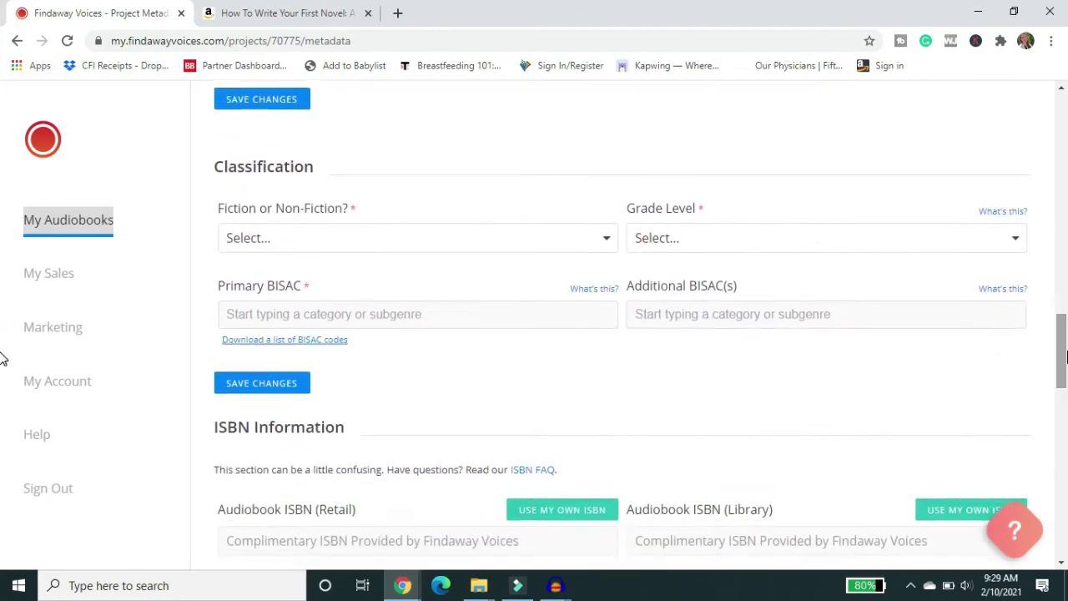
left_click(526, 240)
left_click(474, 298)
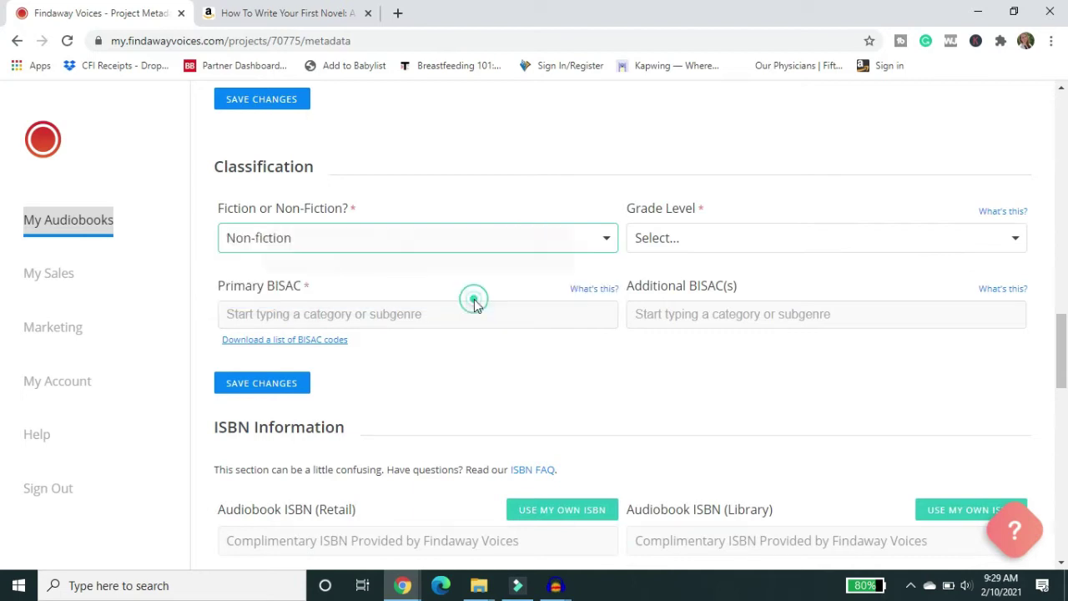
left_click(817, 244)
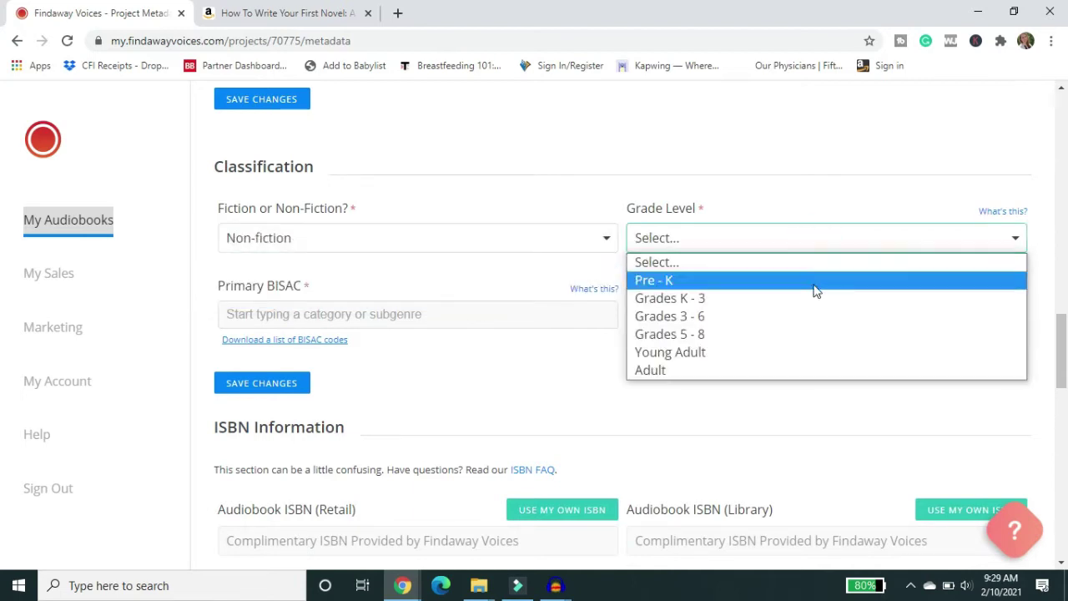
left_click(799, 370)
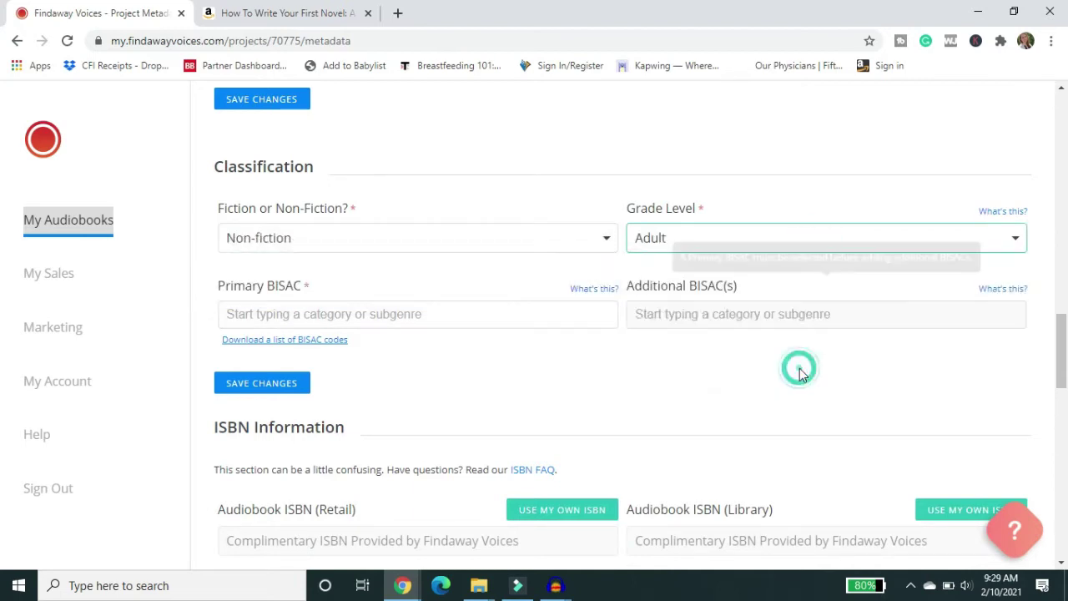
Step: Search the primary BISAC categories for "writing" and choose LANGUAGE ARTS & DISCIPLINES / Writing / Authorship
left_click(422, 313)
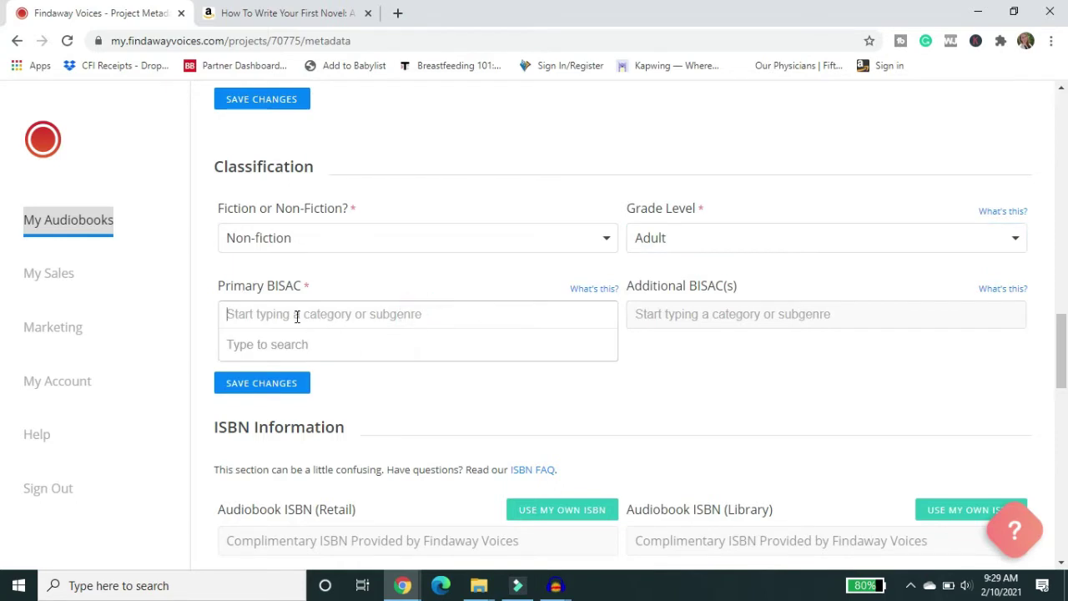
type("writing")
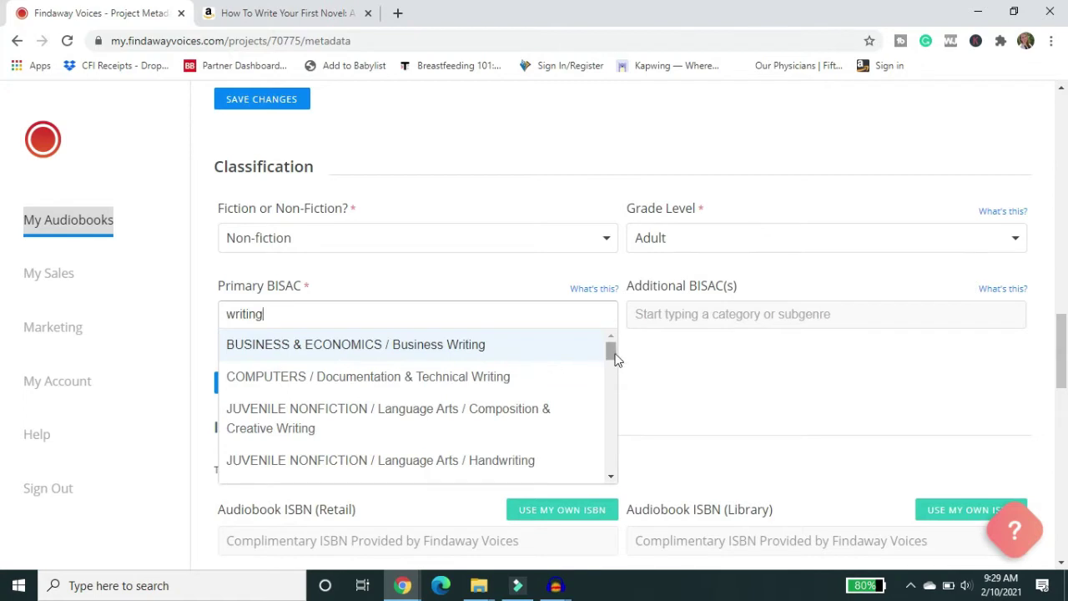
left_click_drag(609, 359, 611, 377)
left_click(507, 367)
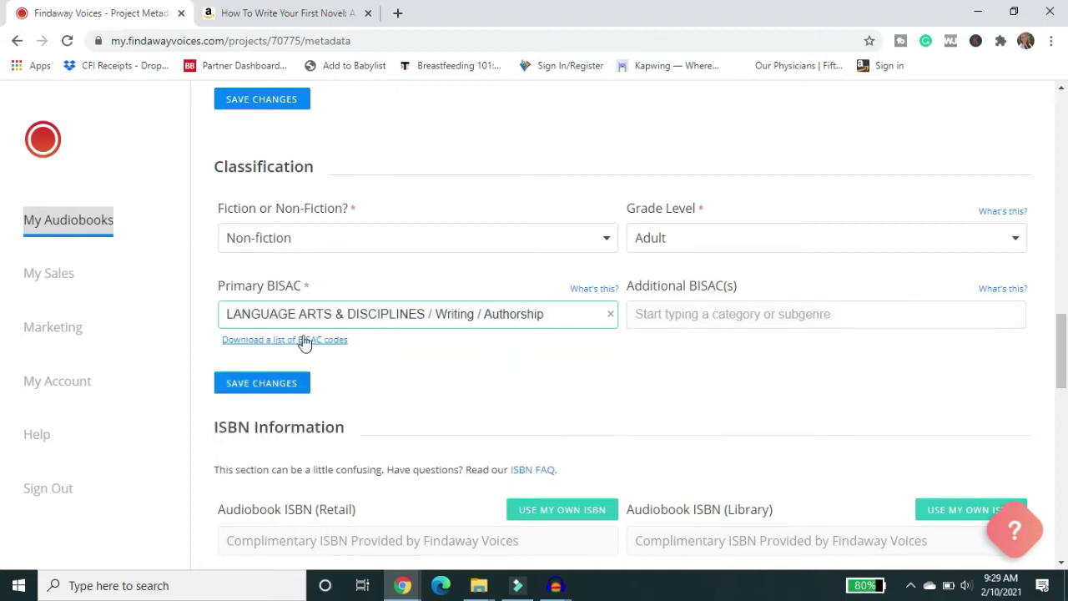
Step: Search for "writing" and add LANGUAGE ARTS & DISCIPLINES / Writing / Fiction Writing as an additional BISAC
left_click(679, 322)
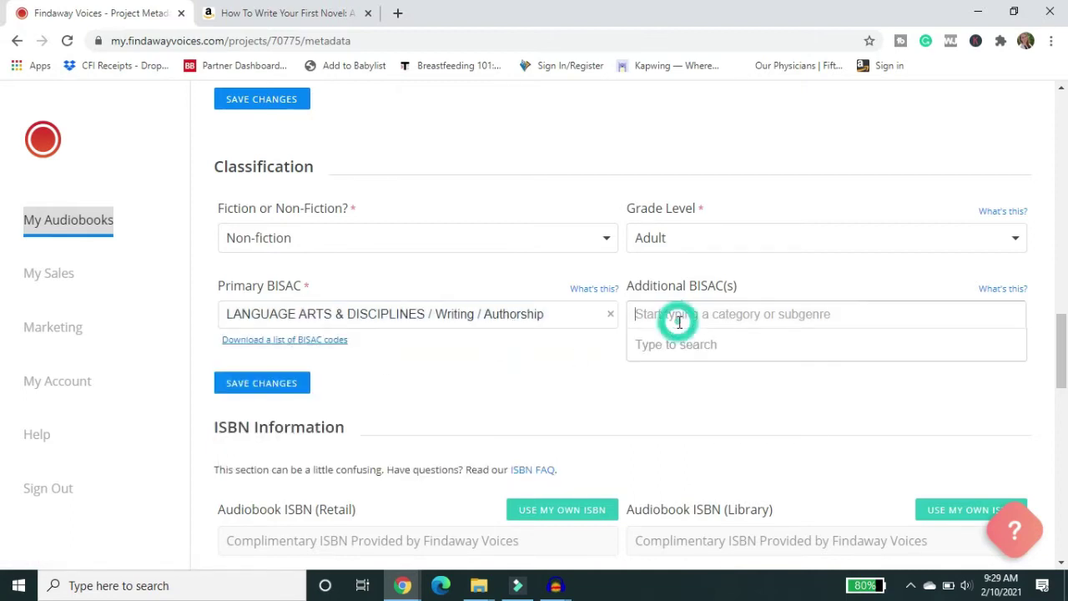
type("writing")
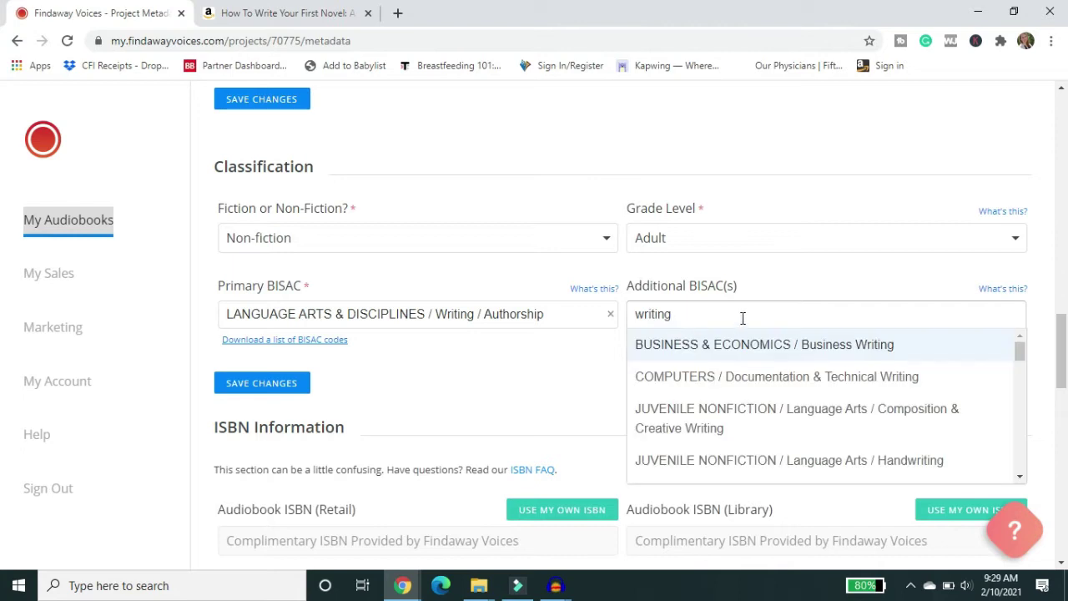
left_click_drag(1019, 352, 1030, 398)
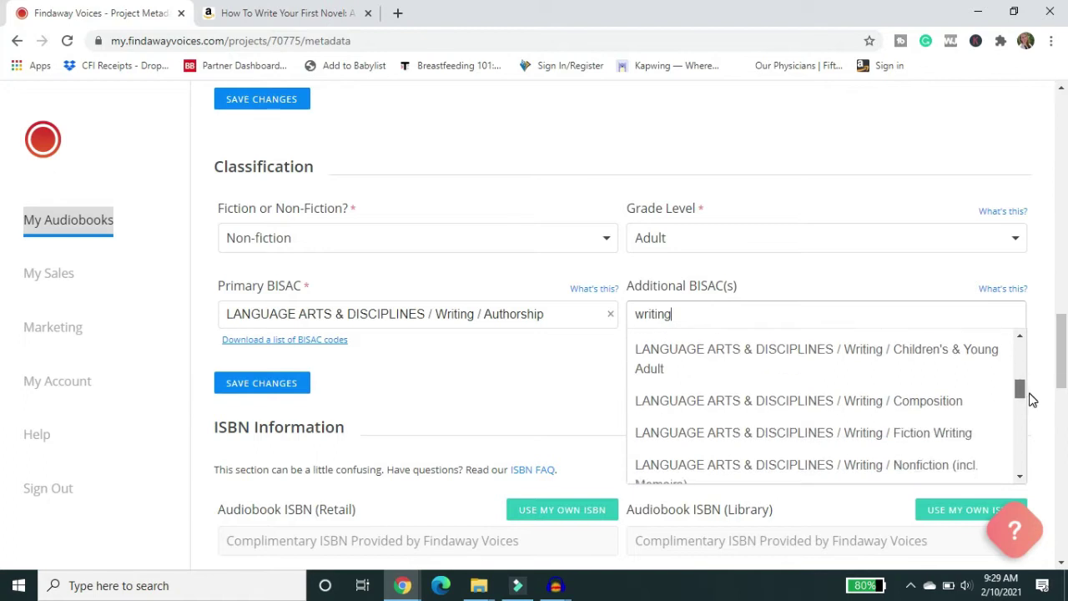
left_click(883, 436)
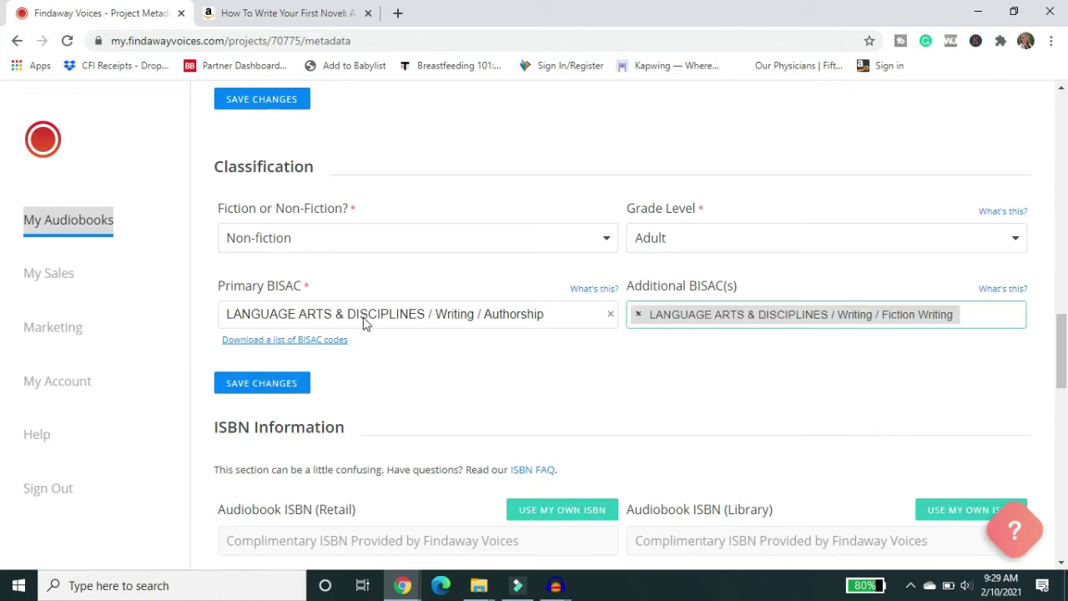
scroll(1064, 365, "down", 2)
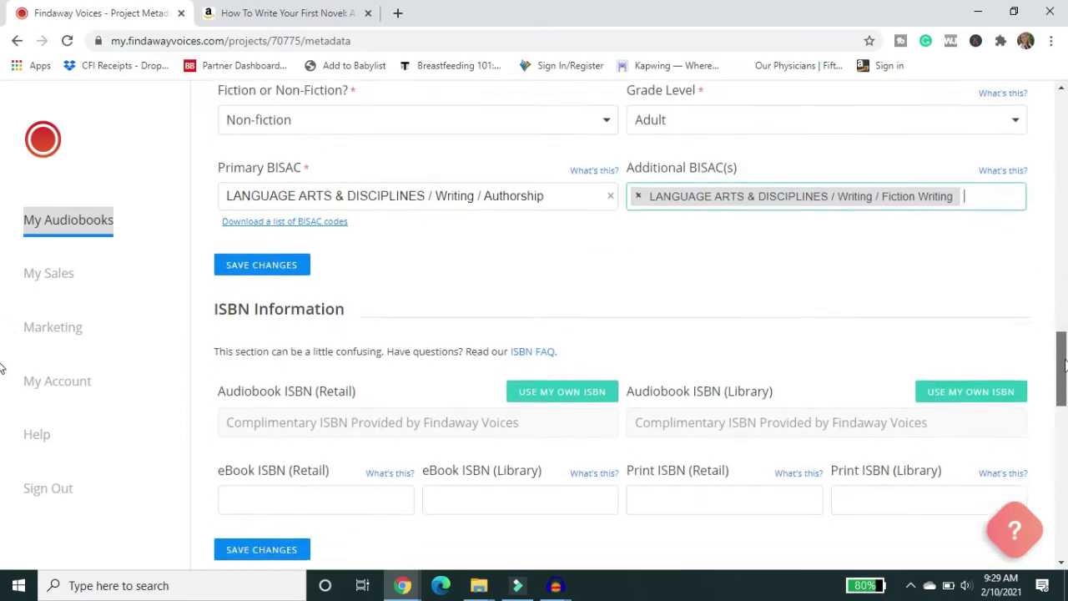
scroll(1064, 365, "down", 2)
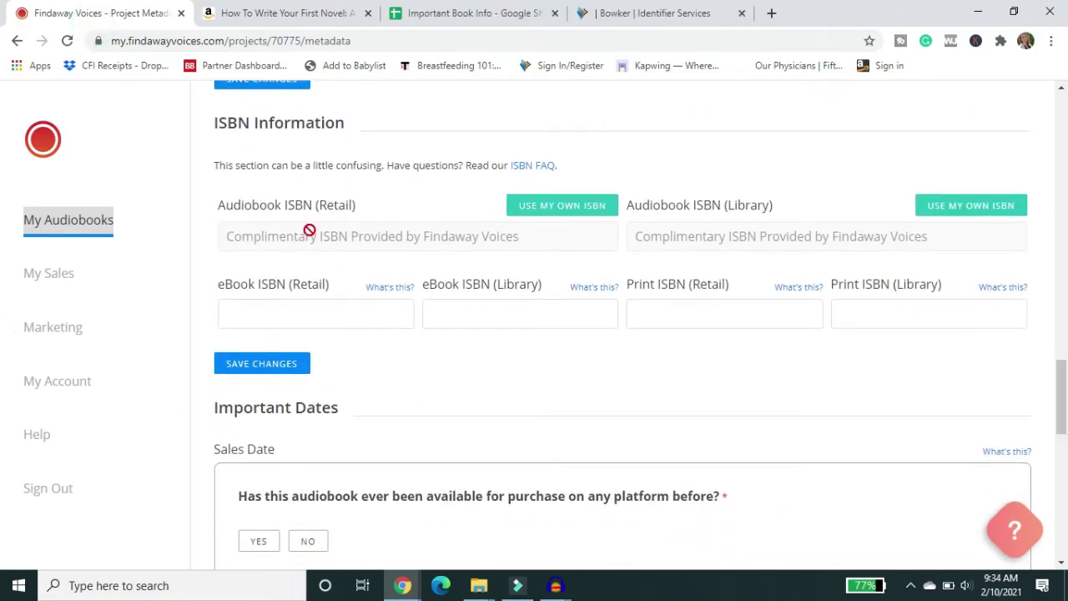
left_click(553, 209)
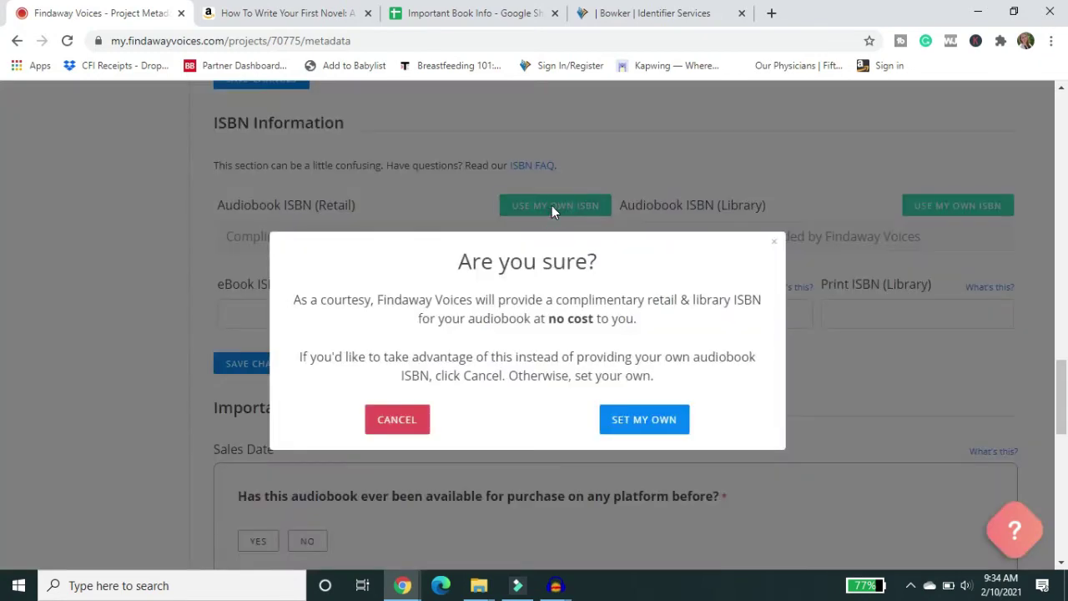
left_click(665, 422)
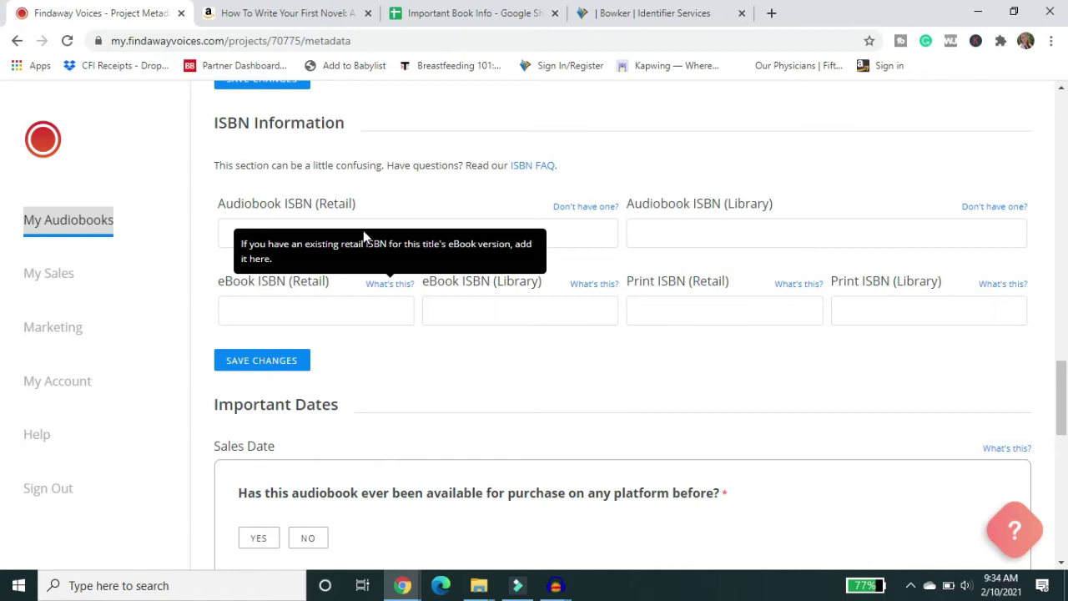
left_click(427, 224)
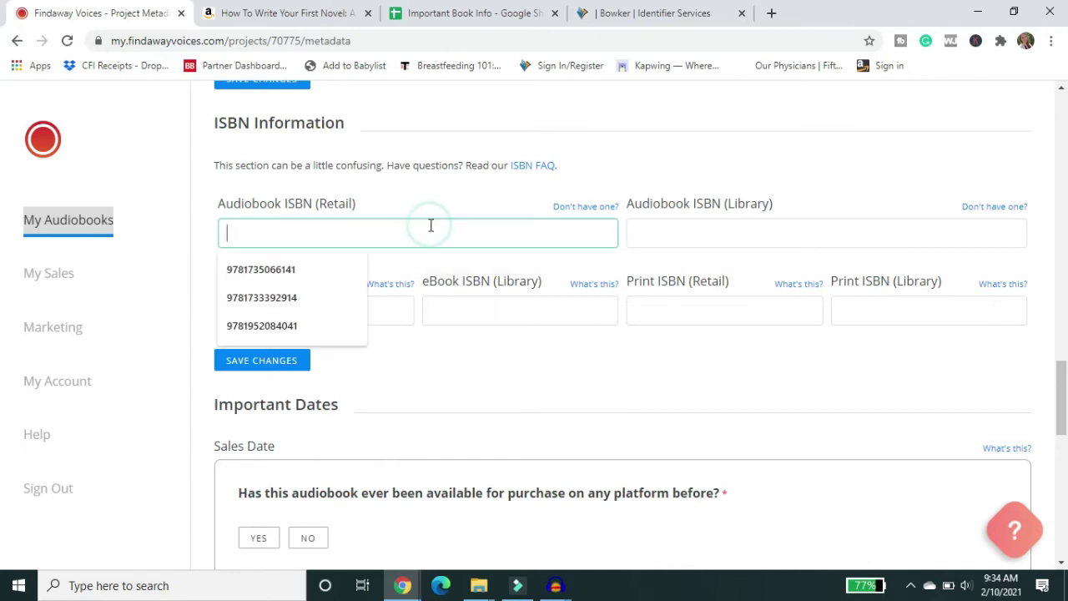
key("ctrl+v")
left_click(688, 239)
key("ctrl+v")
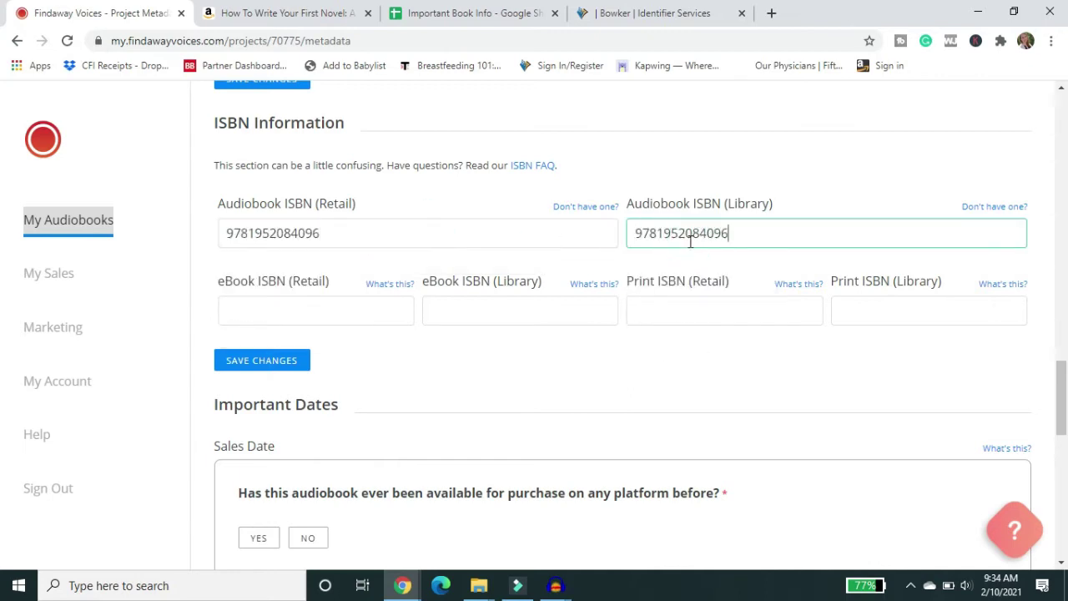
left_click(333, 307)
key("ctrl+v")
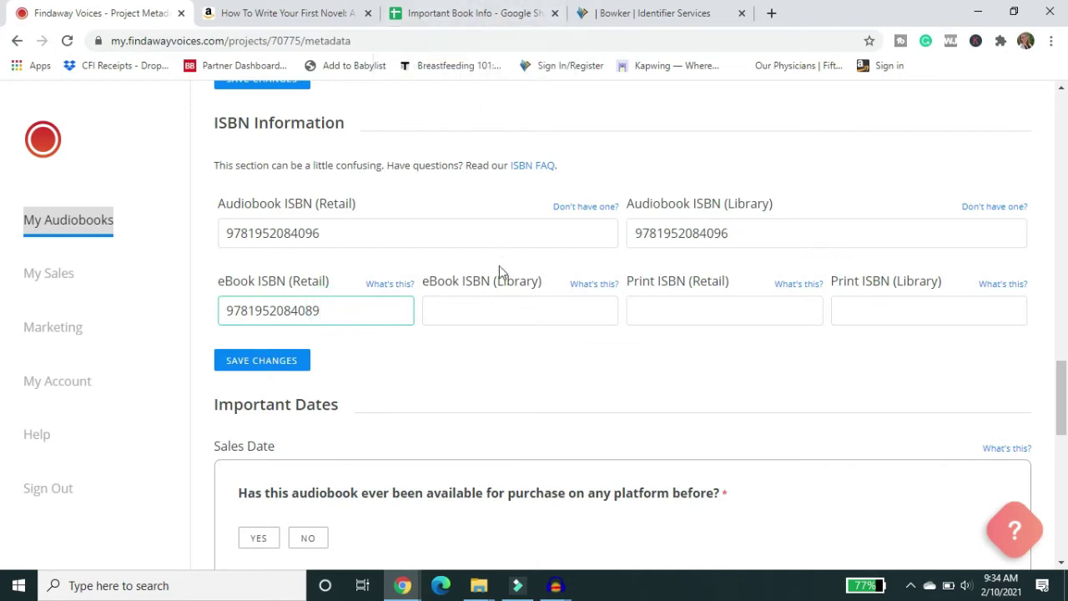
left_click(498, 305)
key("ctrl+v")
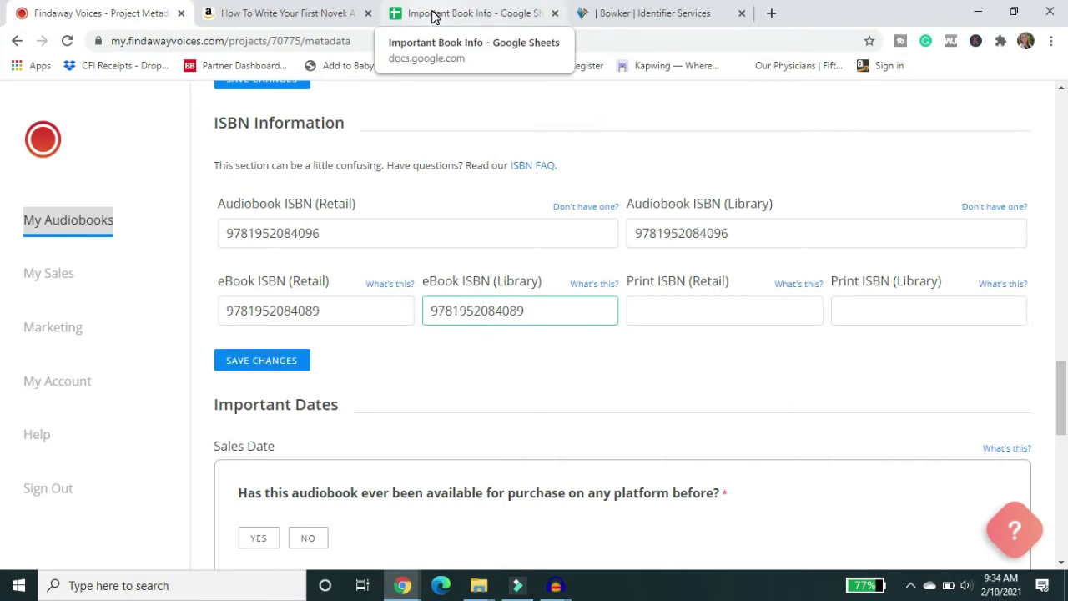
left_click(684, 313)
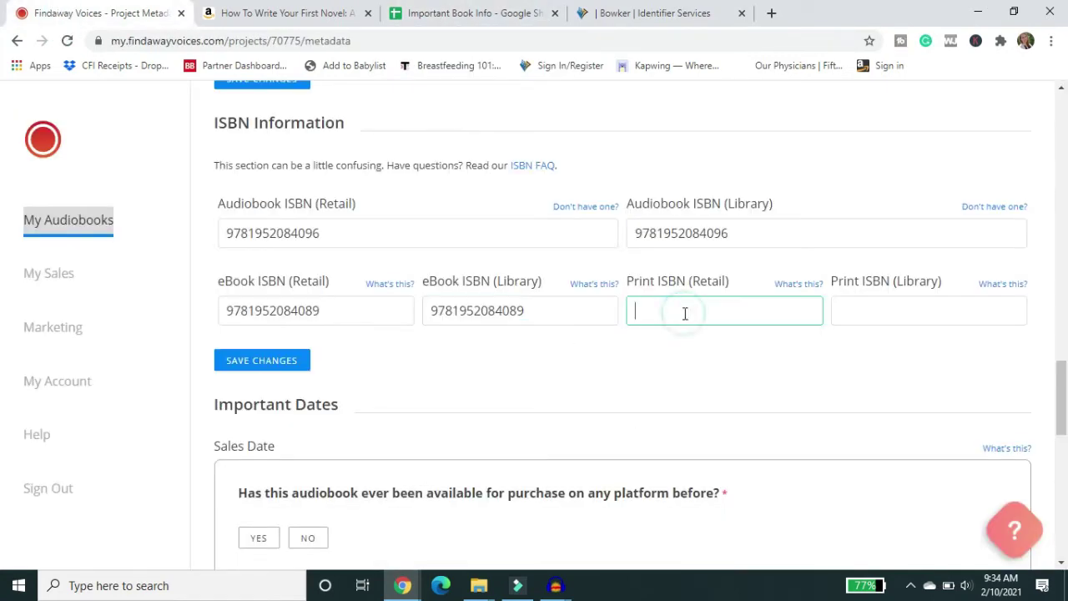
key("ctrl+v")
left_click(861, 317)
key("ctrl+v")
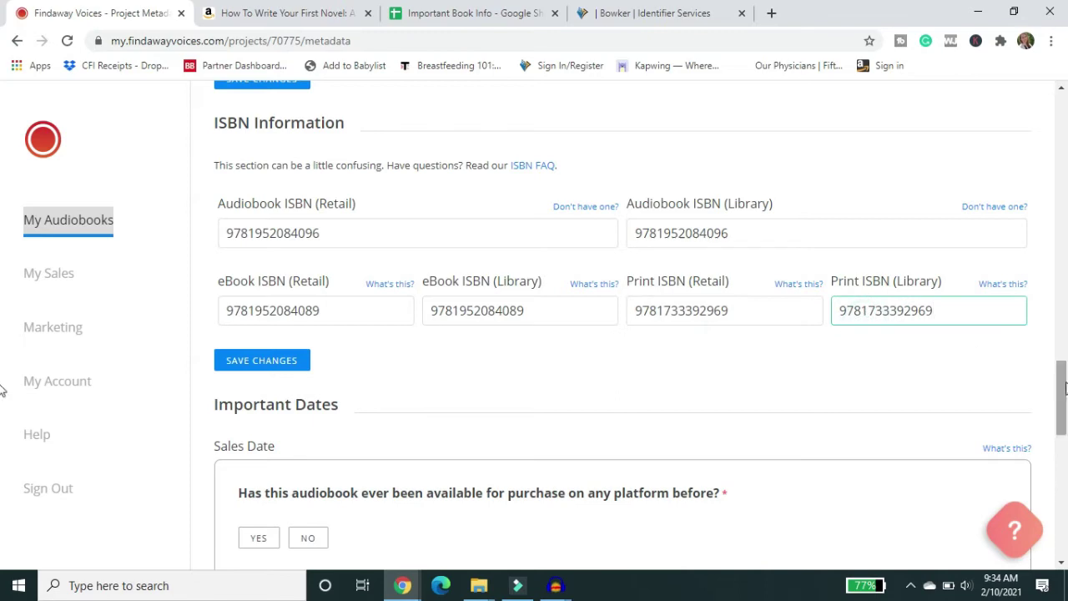
Step: Mark the audiobook as never previously available for purchase, set the street date to 02/10/2021 and acknowledge the reminder
left_click_drag(1064, 389, 1063, 423)
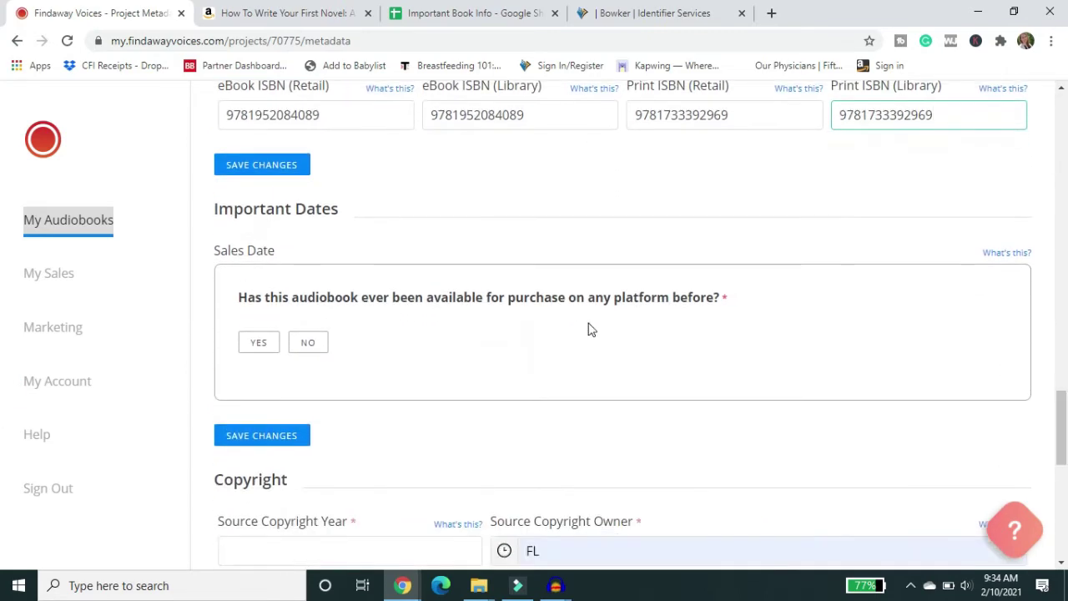
left_click(306, 344)
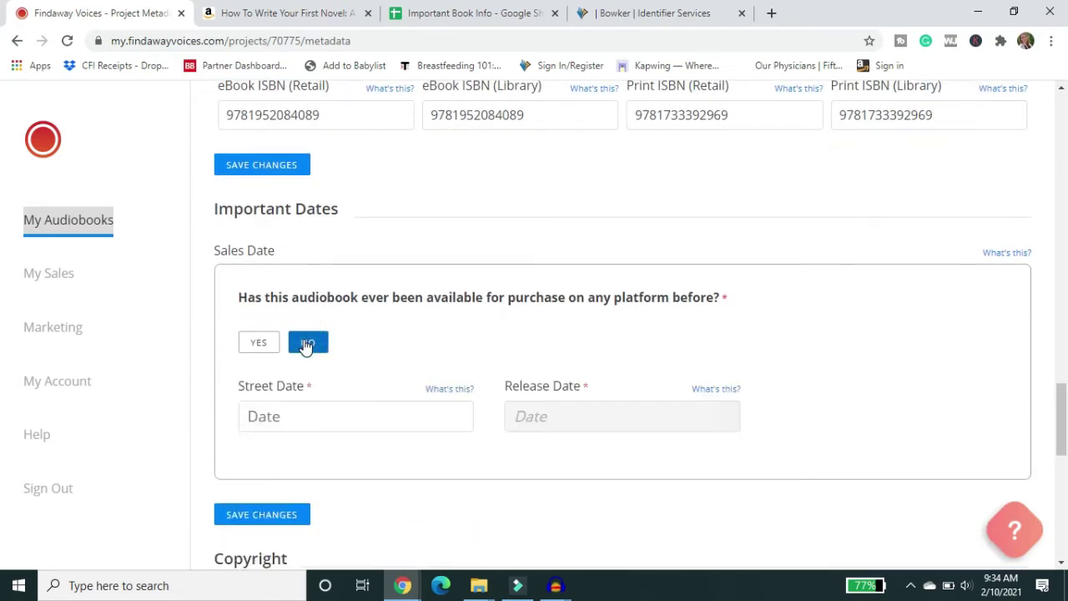
left_click(405, 405)
type("2")
left_click(362, 317)
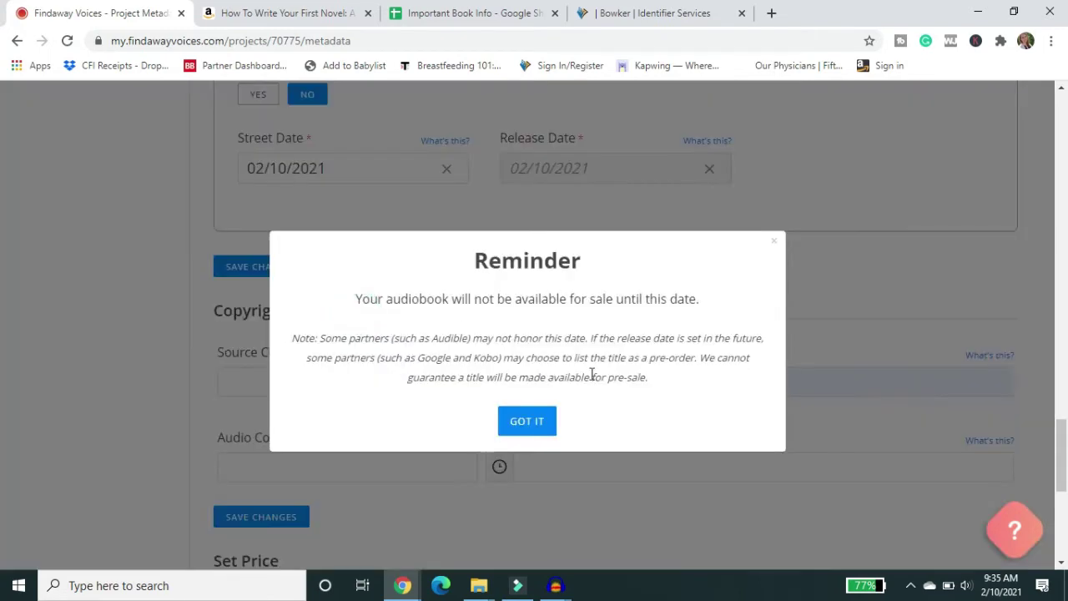
left_click(541, 420)
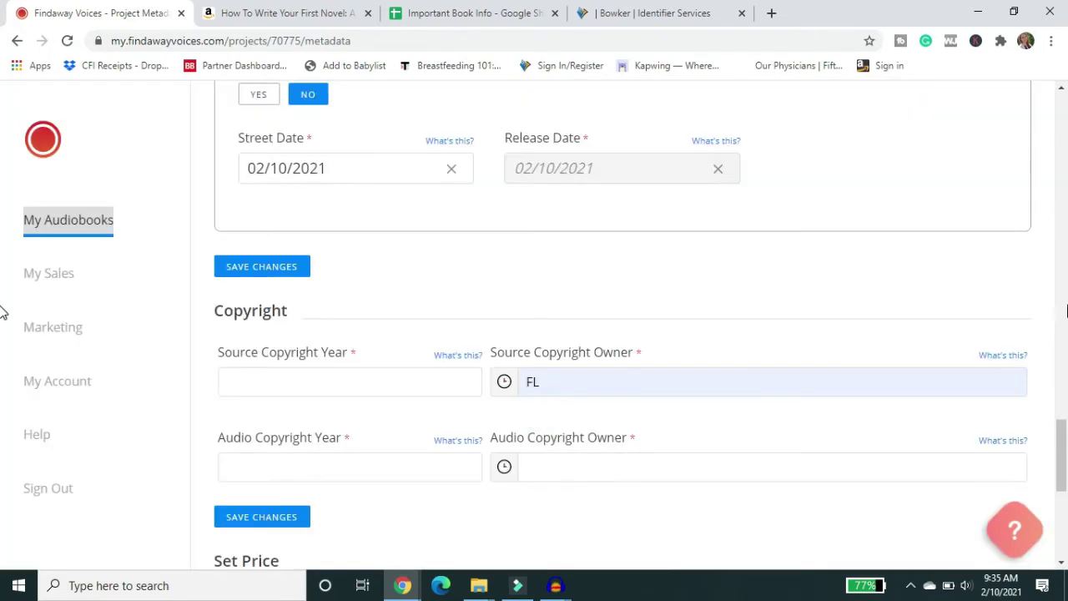
Step: Set the source copyright year to 2021 and replace the source copyright owner with the author's pen name
scroll(526, 241, "down", 2)
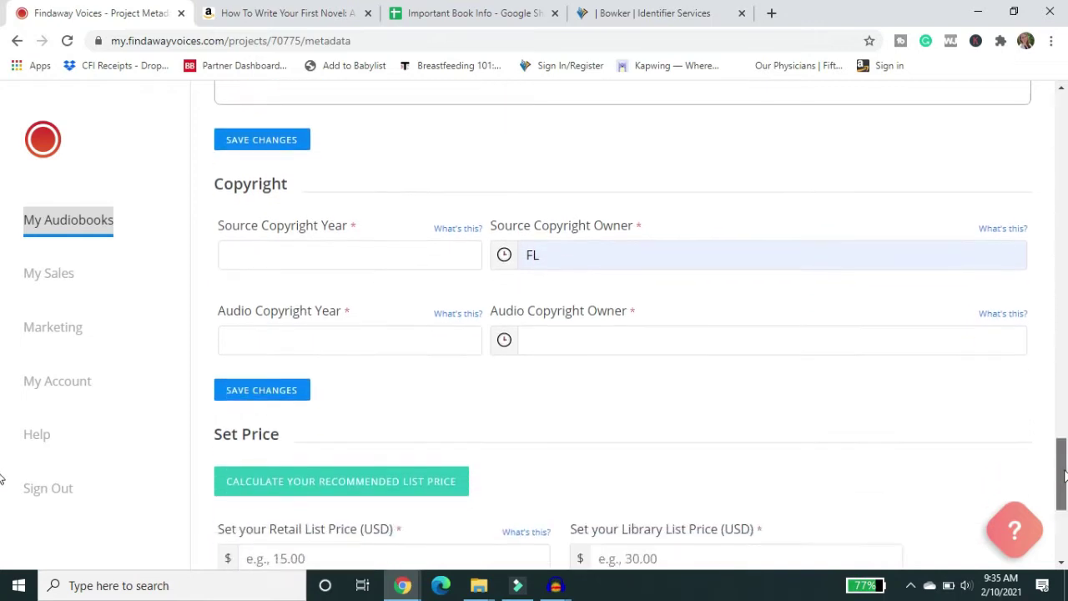
left_click(414, 215)
type("2021")
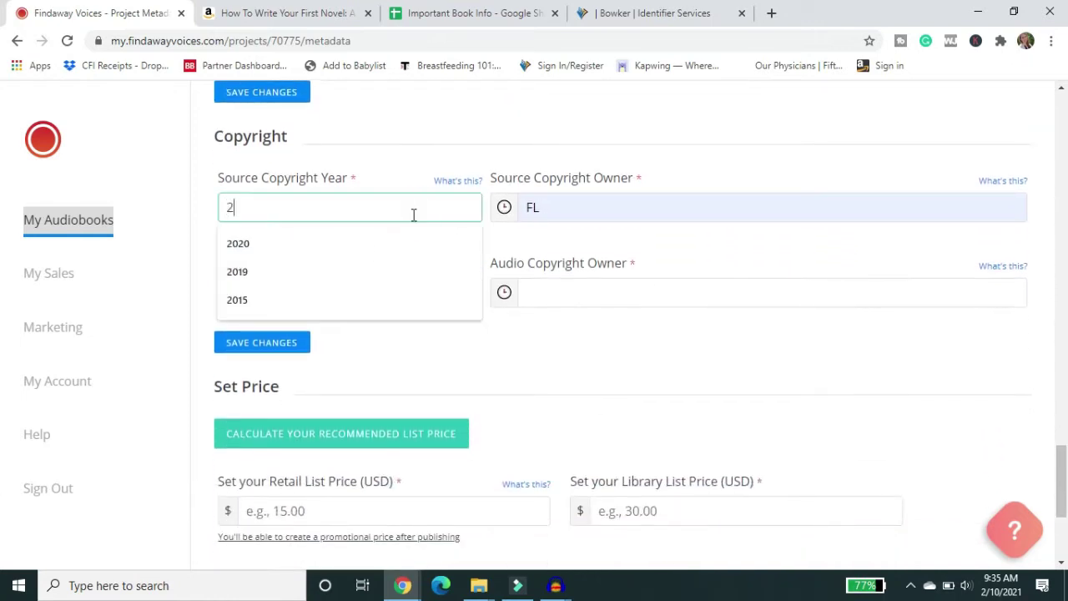
left_click(638, 208)
double_click(637, 207)
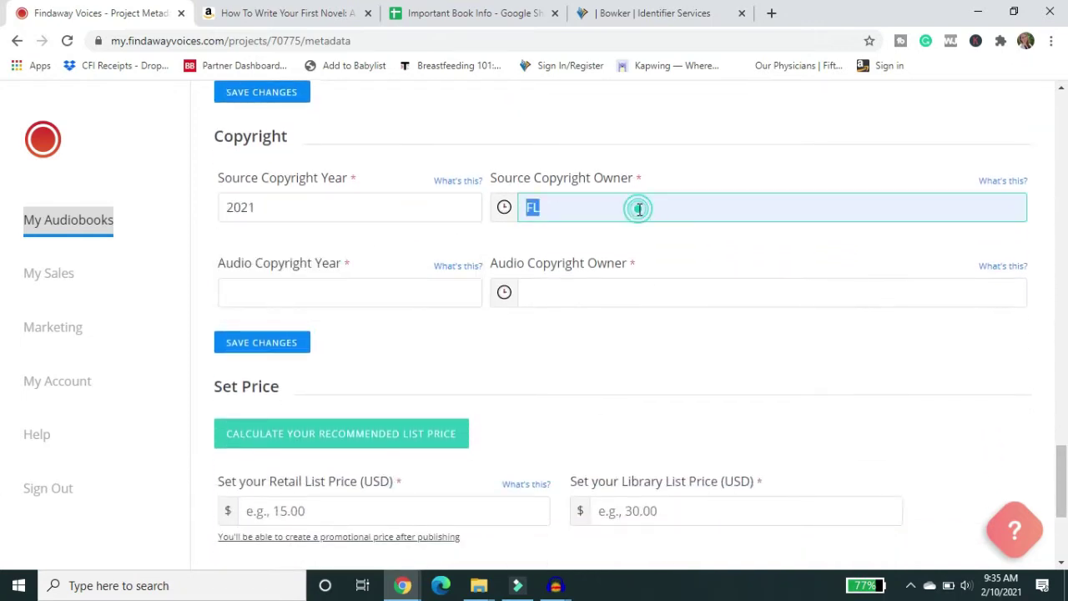
type("M.K. Williams")
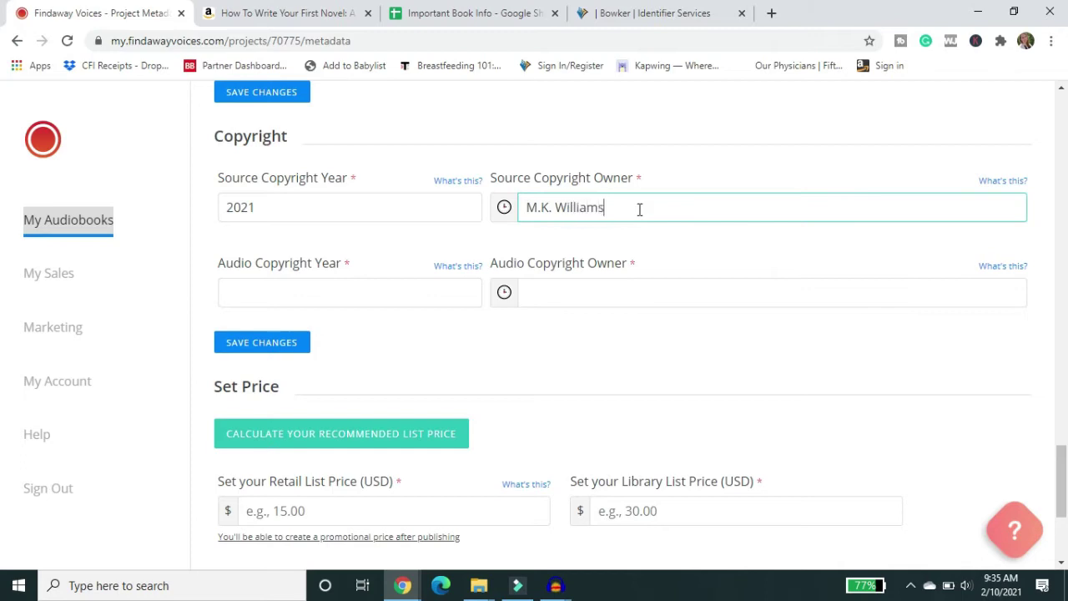
Step: Set the audio copyright year to 2021 and enter the author's pen name as audio copyright owner
left_click(354, 292)
type("2021")
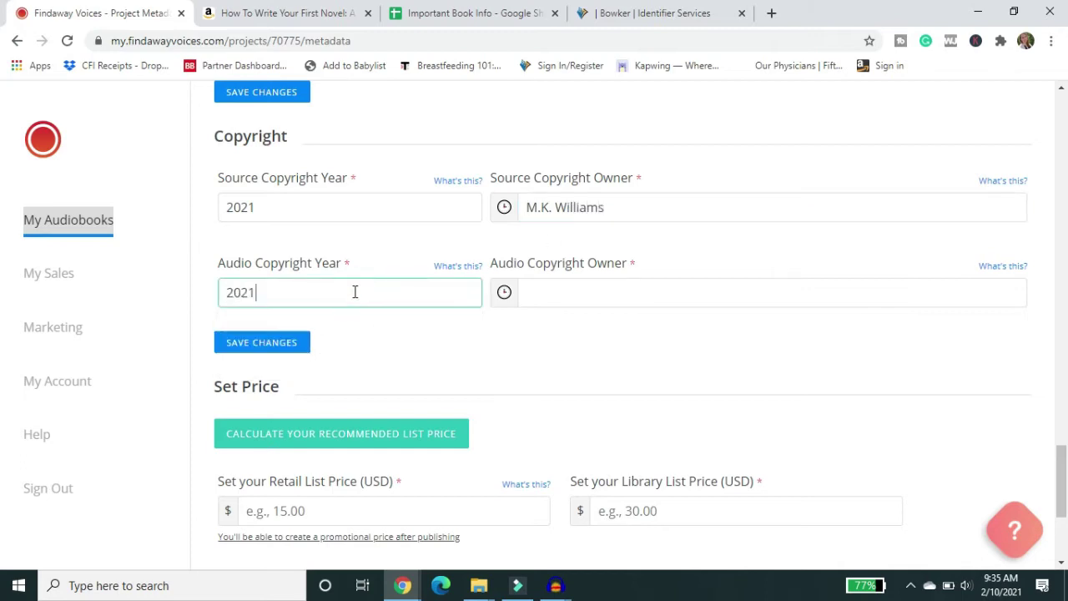
left_click(563, 285)
type("M.K. Williams")
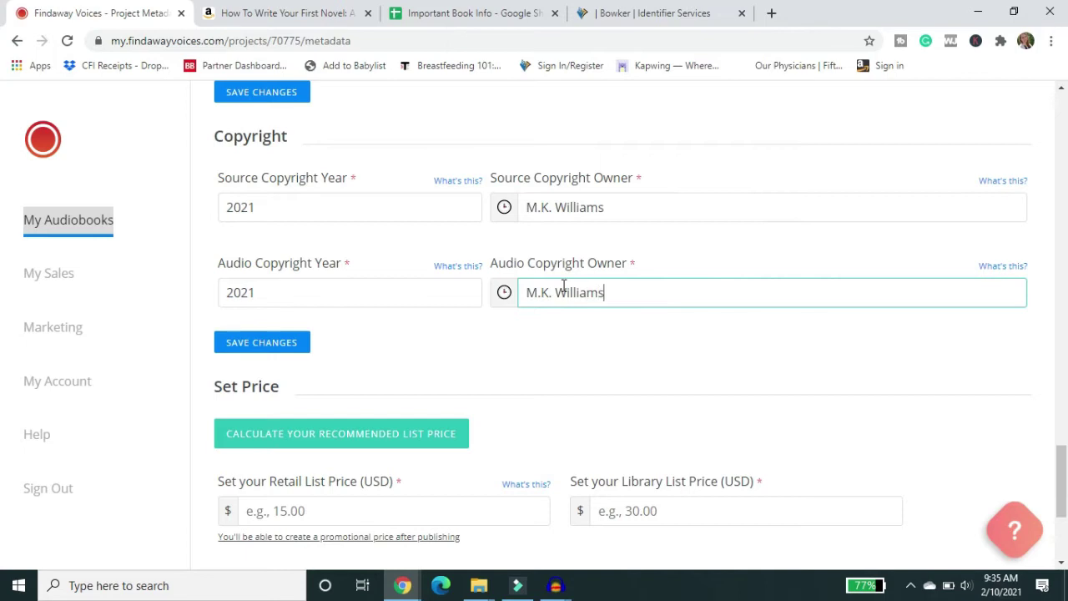
Step: Append "Publishing, LLC" to both the source and the audio copyright owner names
left_click(665, 212)
type("Publishing, LLC")
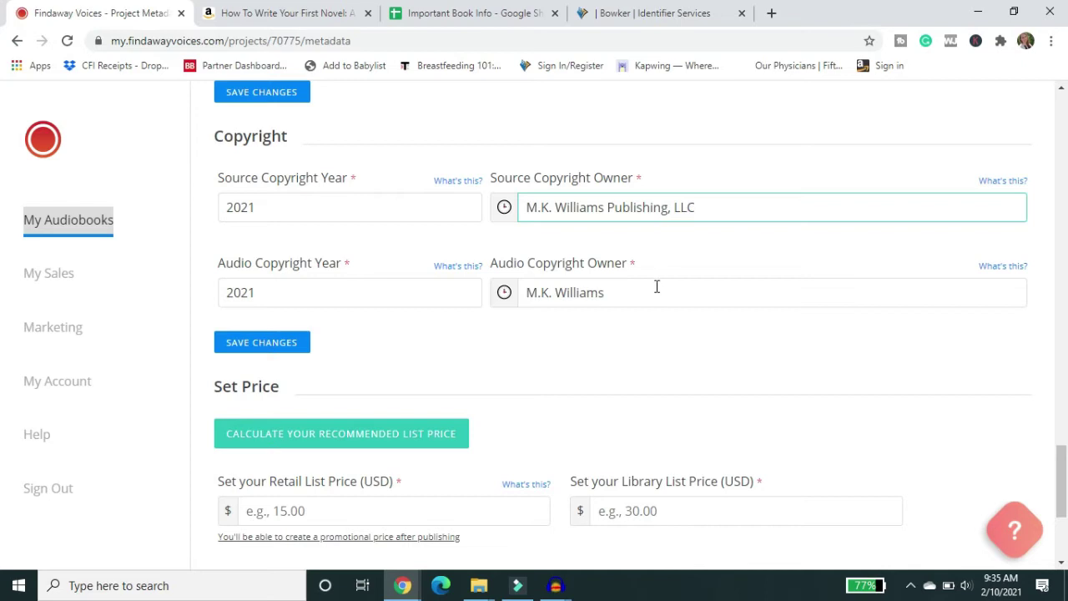
left_click(653, 290)
type("Publishing, LLC")
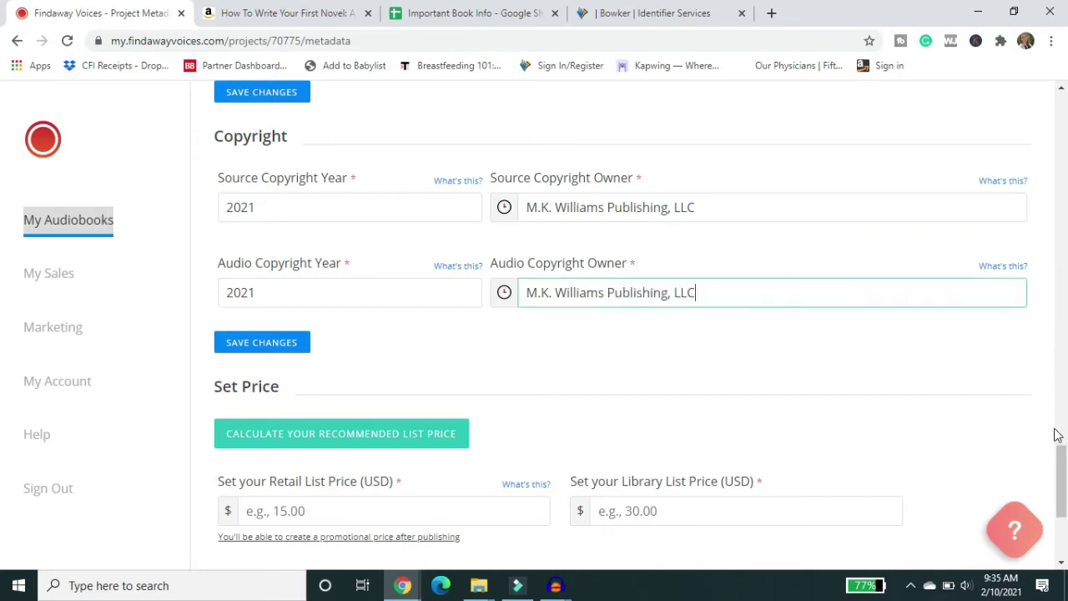
Step: Check the recommended retail list prices for the Nonfiction category in the pricing calculator and close it without selecting a price
scroll(1055, 434, "down", 3)
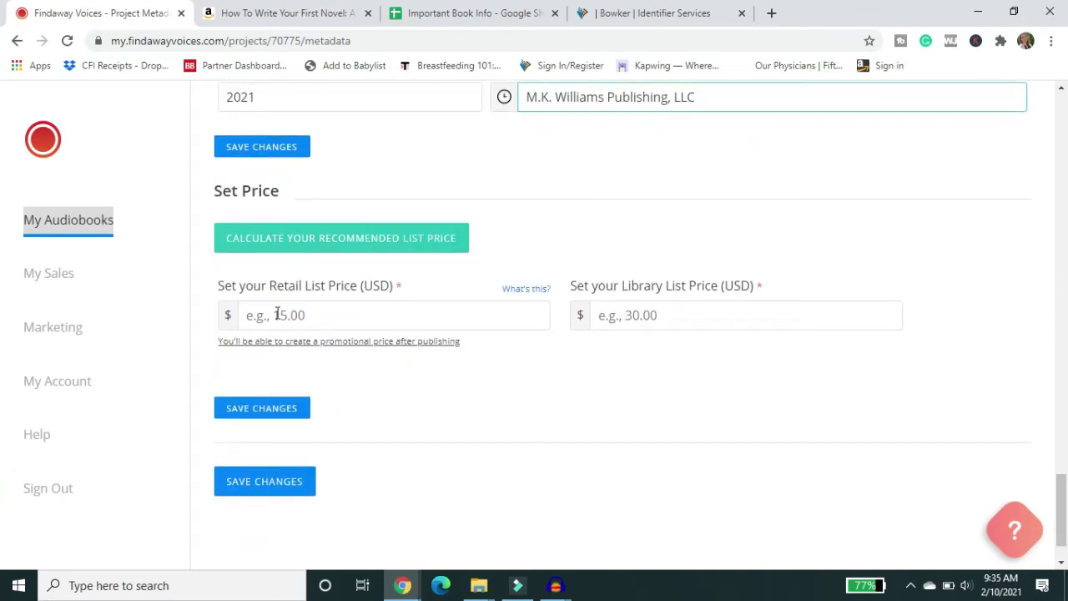
left_click(315, 241)
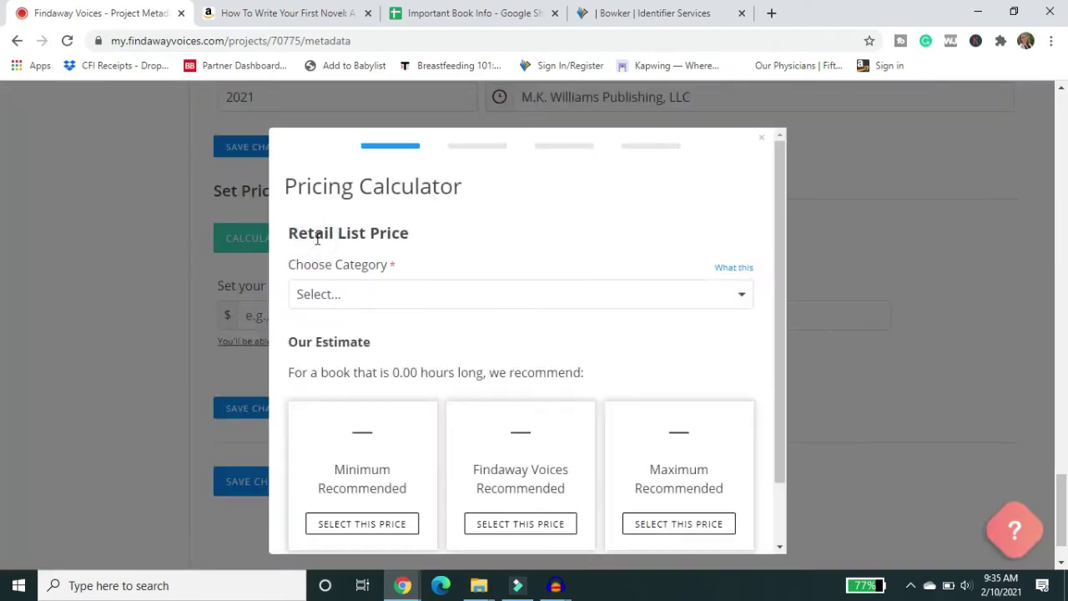
left_click(550, 299)
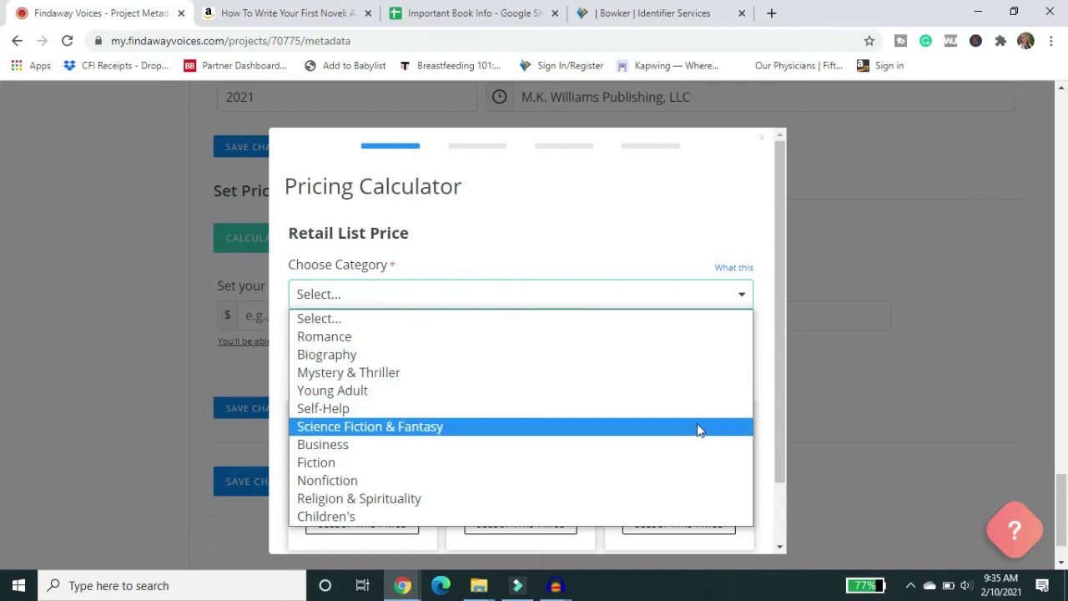
left_click(668, 483)
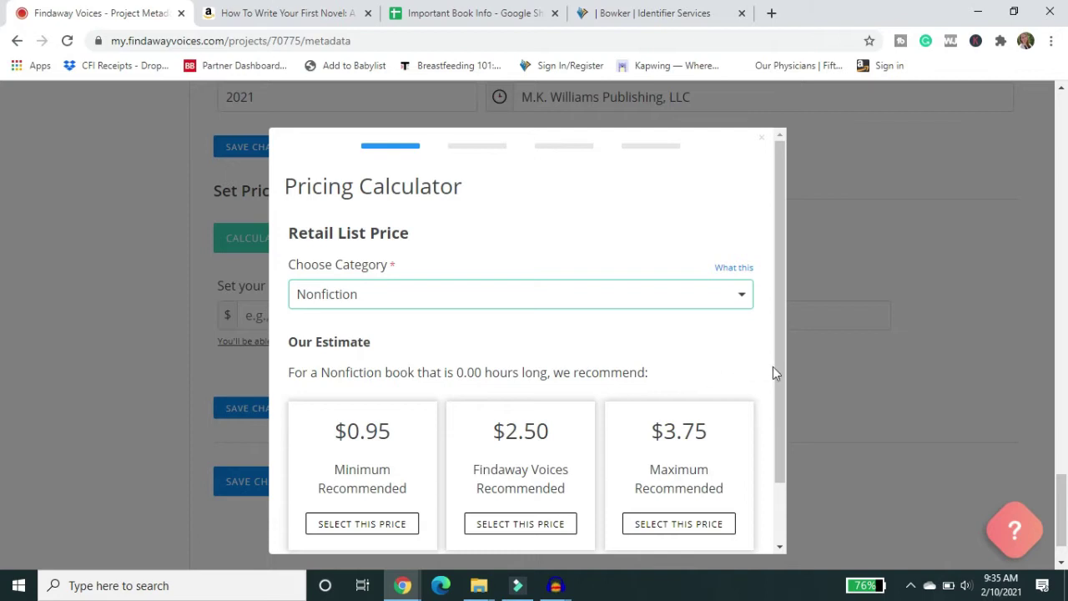
scroll(780, 366, "down", 1)
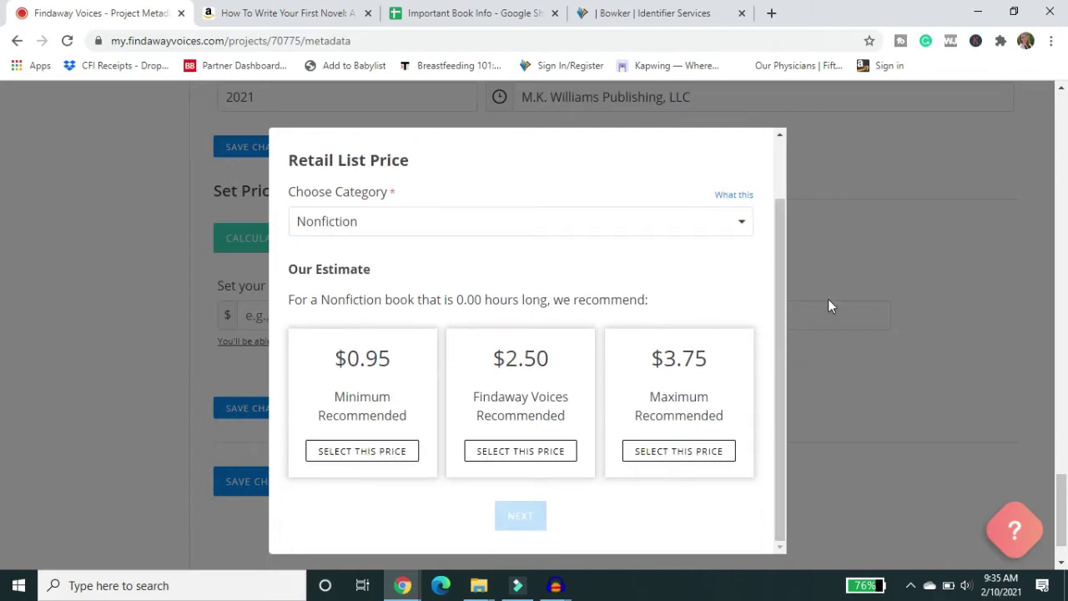
left_click(836, 248)
Step: Set the retail list price to $10.99 and the library list price to $20.00, and save the metadata changes
left_click(318, 308)
type("10.99")
left_click(714, 313)
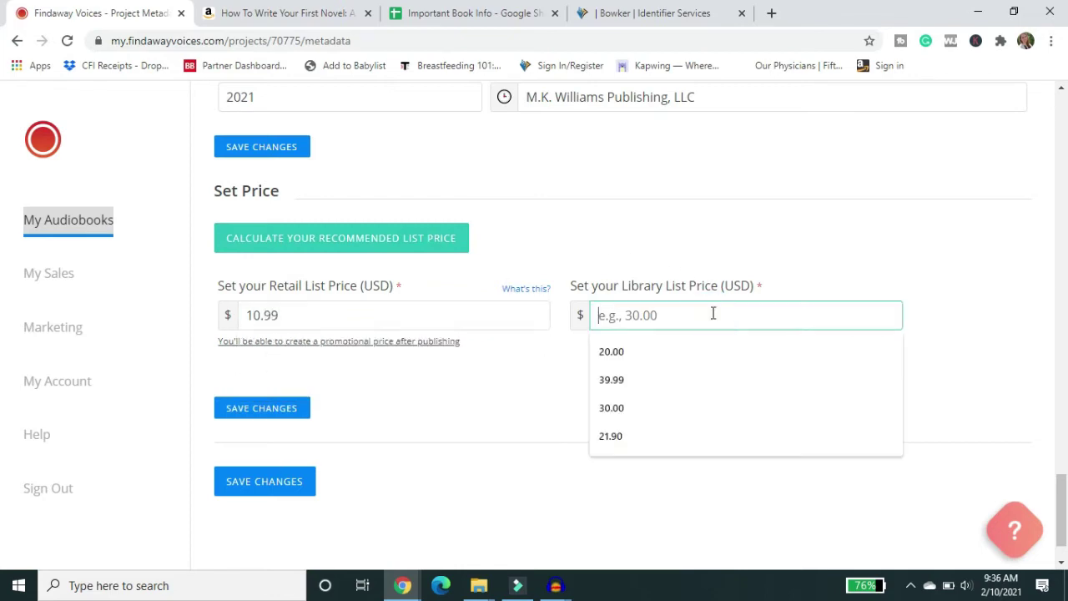
left_click(686, 348)
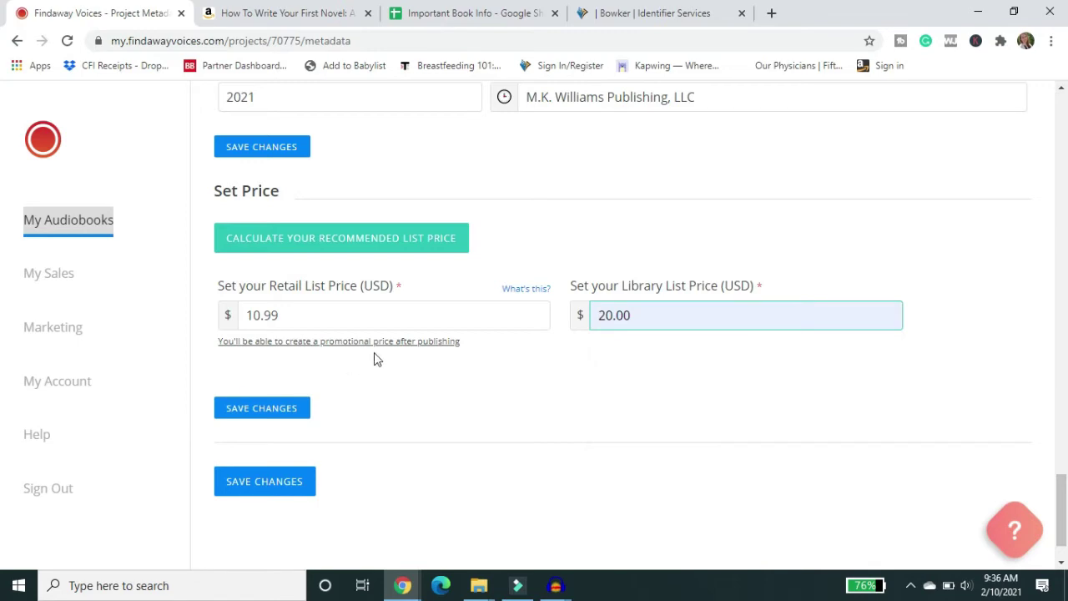
left_click(267, 484)
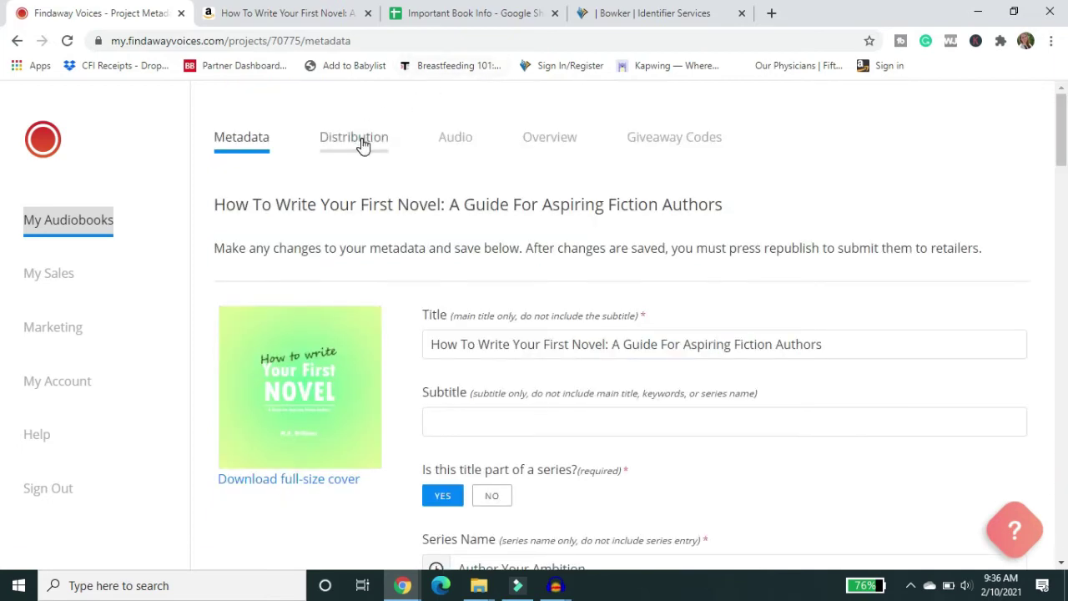
Step: Exclude Audible, Amazon from the project's detailed distributor list and confirm the distribution selections
left_click(357, 140)
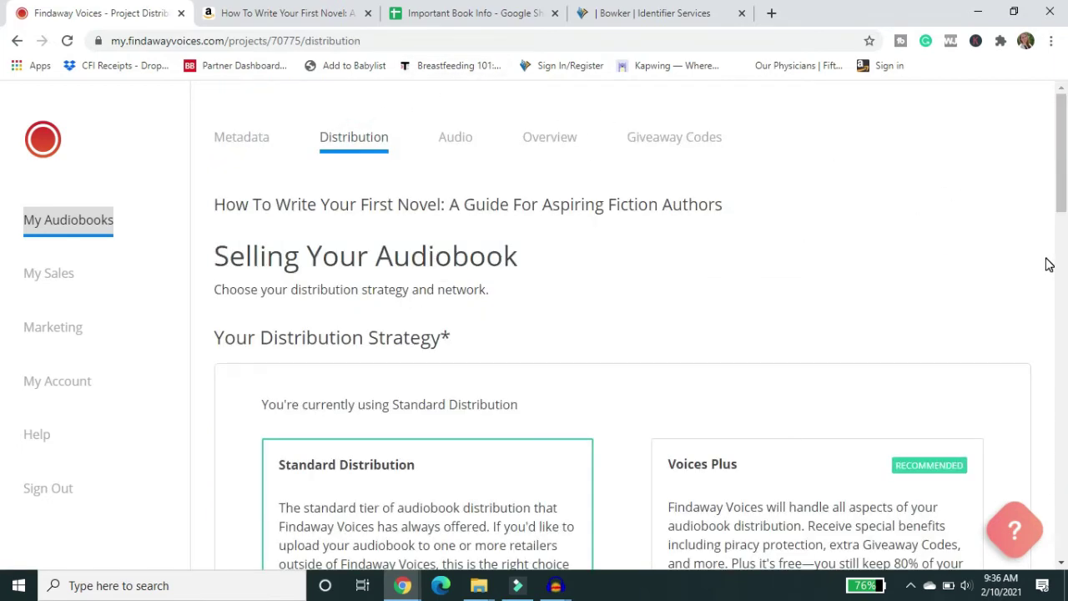
left_click_drag(1063, 179, 1065, 354)
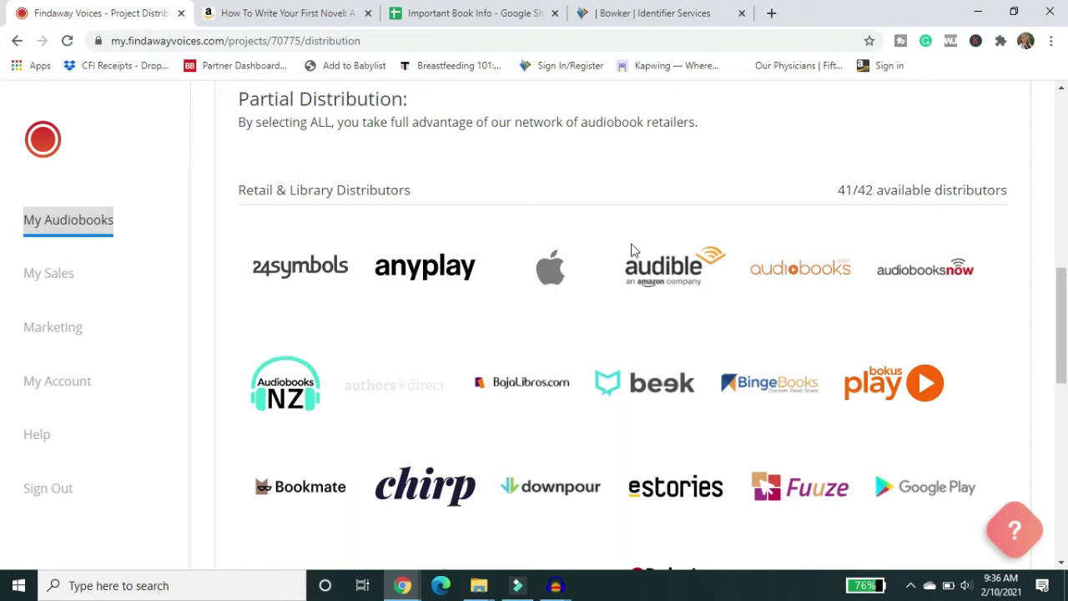
left_click(658, 273)
left_click_drag(1058, 260, 1066, 457)
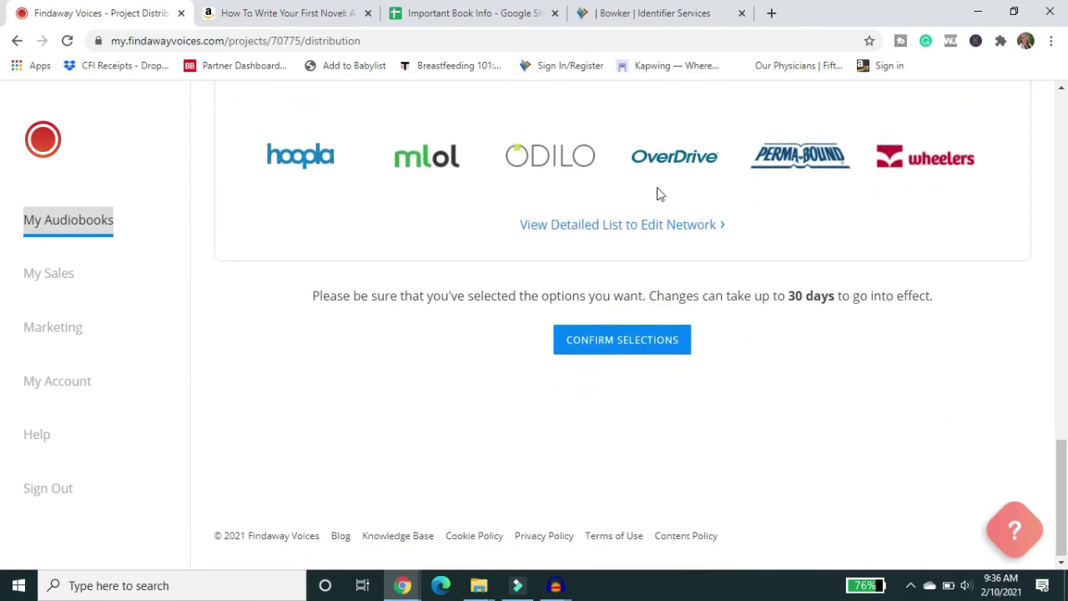
left_click(627, 224)
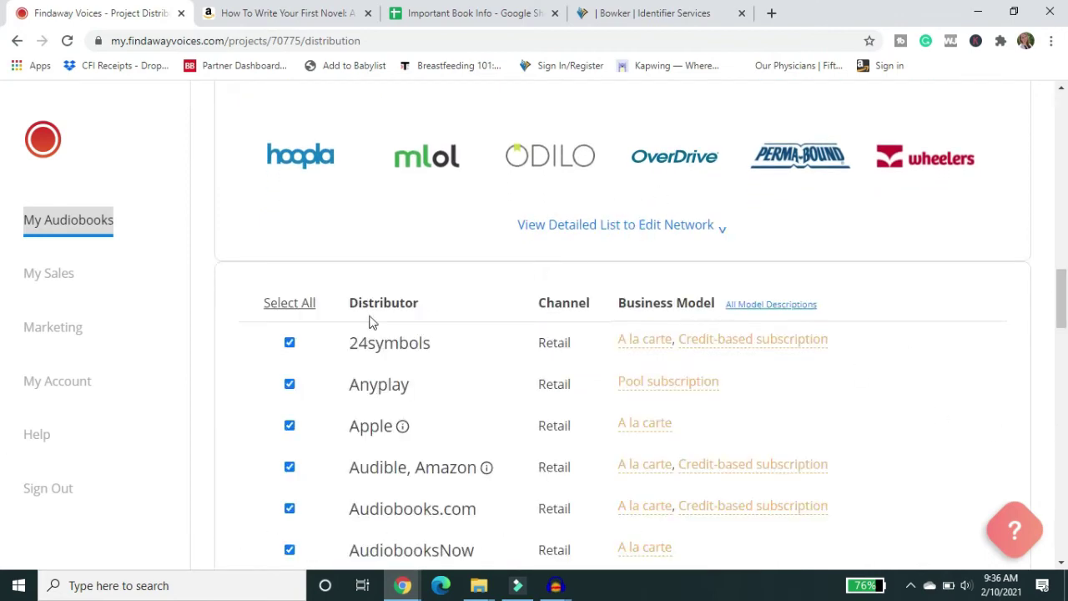
left_click(292, 468)
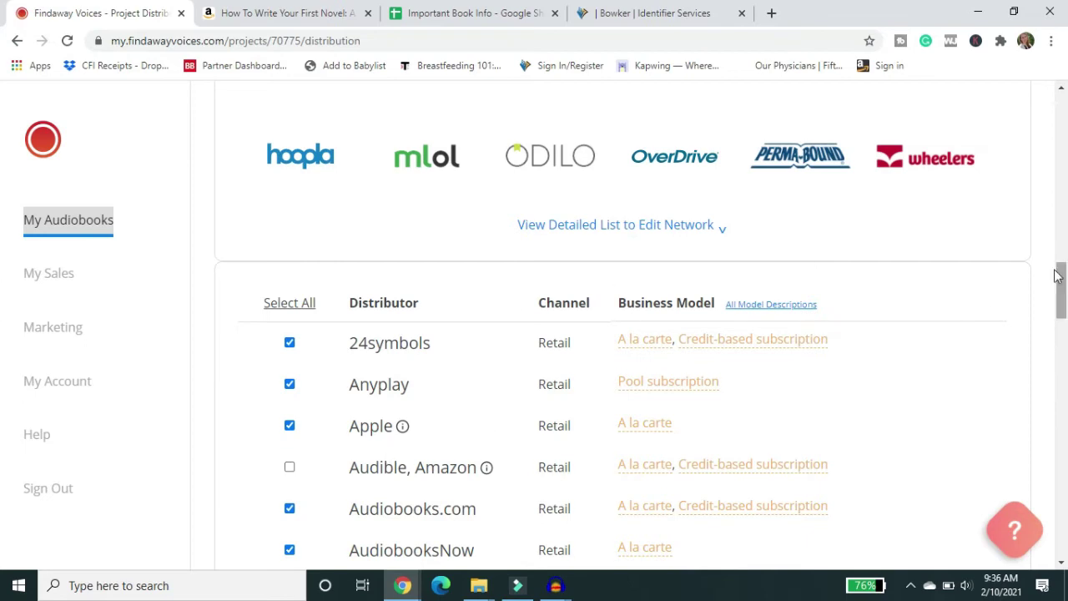
scroll(3, 440, "down", 8)
scroll(3, 440, "down", 12)
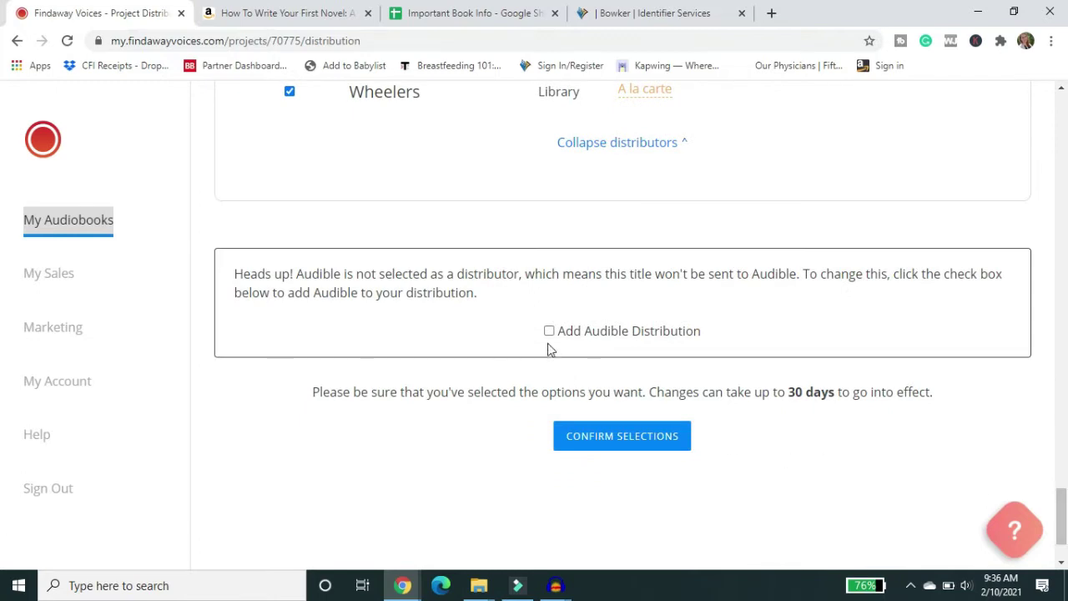
left_click(603, 442)
Step: Open the project's audio file page and move its browser tab after the Amazon book tab
left_click_drag(1063, 527, 1065, 386)
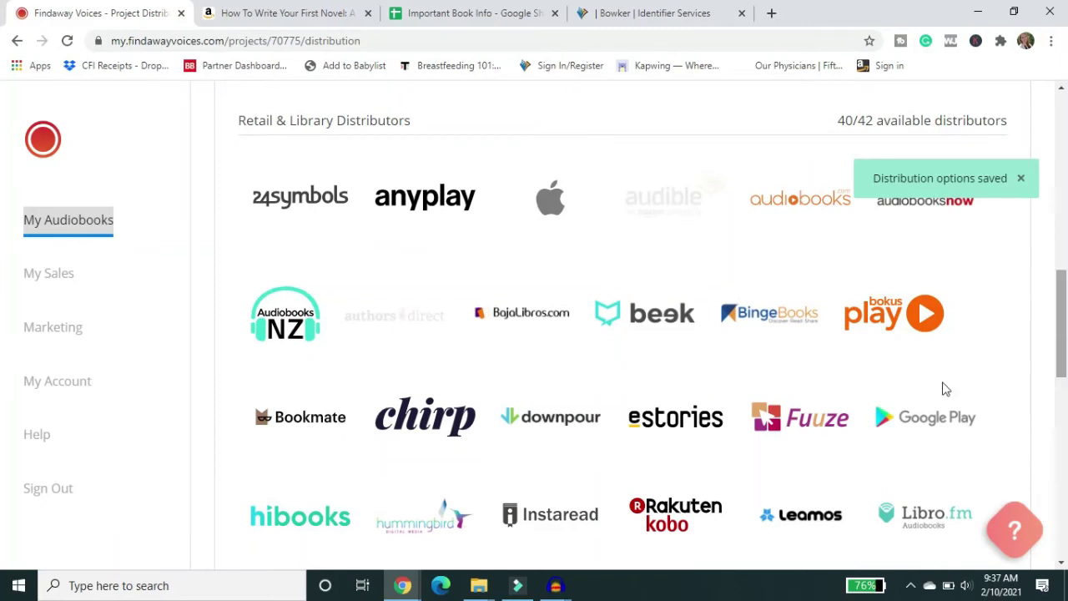
left_click_drag(1064, 325, 1059, 122)
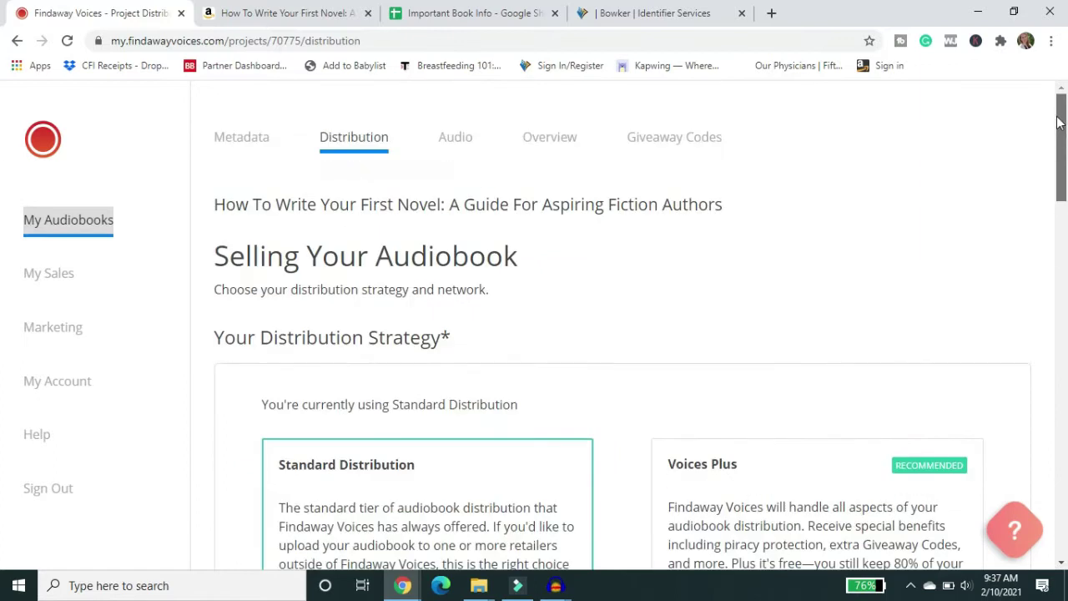
left_click(455, 137)
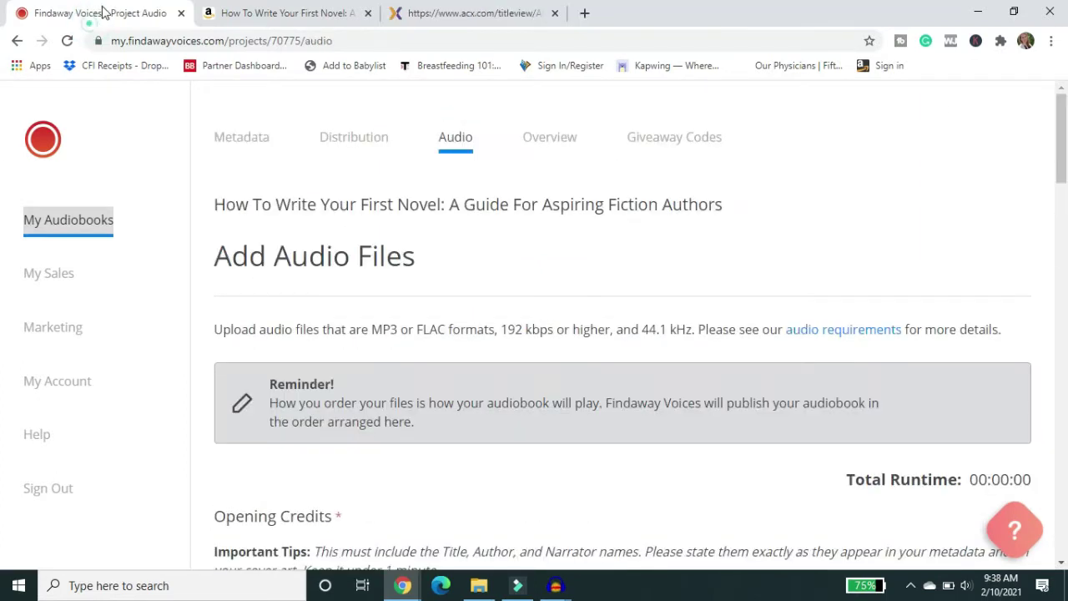
left_click_drag(94, 13, 239, 17)
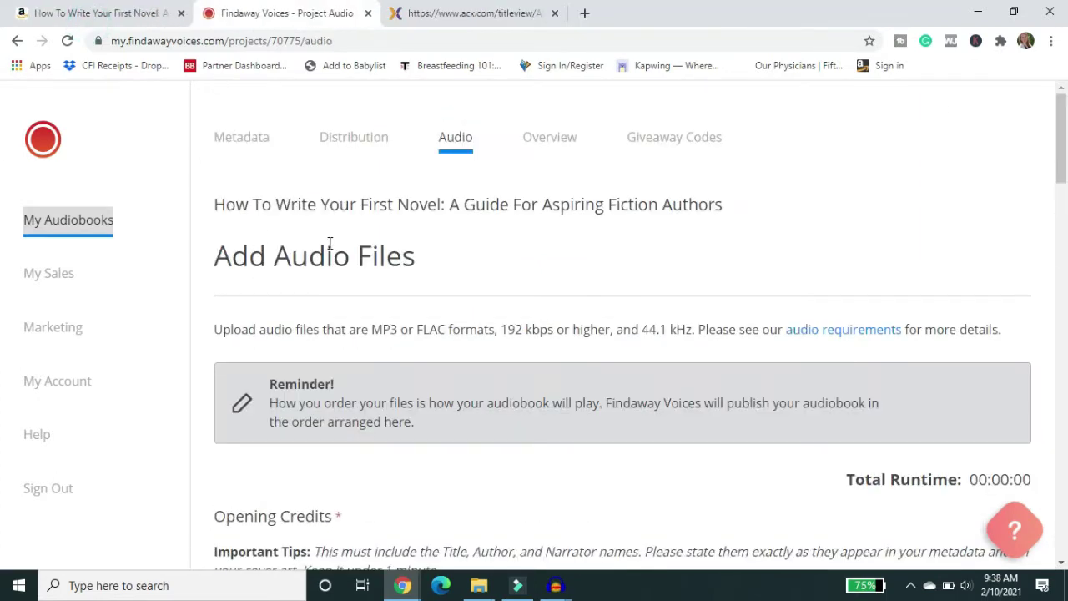
Step: Upload the Opening Credits MP3 from the AUDACITY DONE folder to the Opening Credits section
scroll(359, 288, "down", 5)
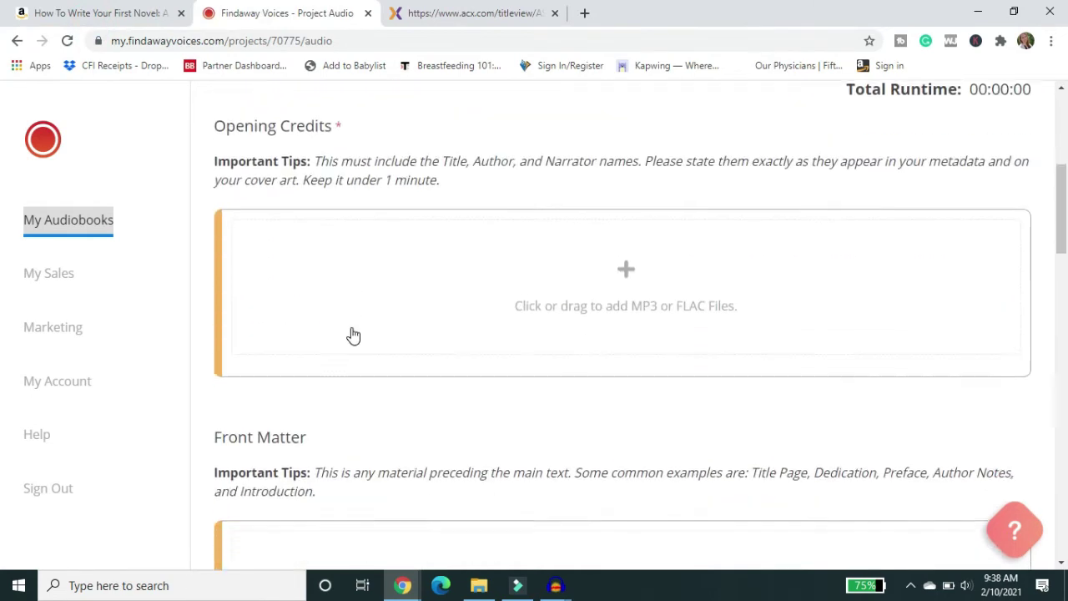
scroll(365, 317, "down", 1)
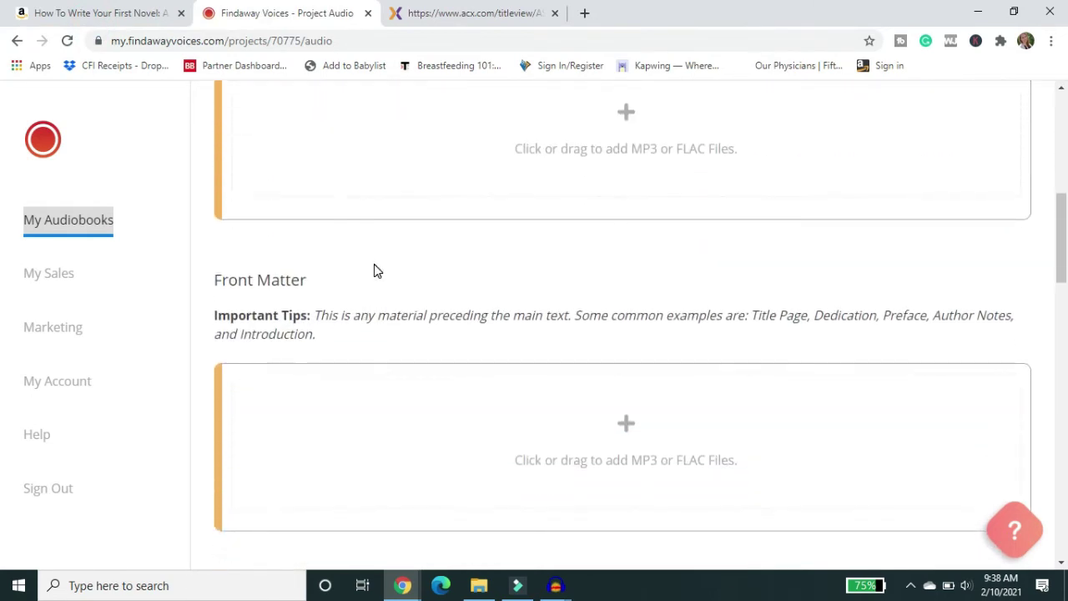
scroll(369, 271, "up", 3)
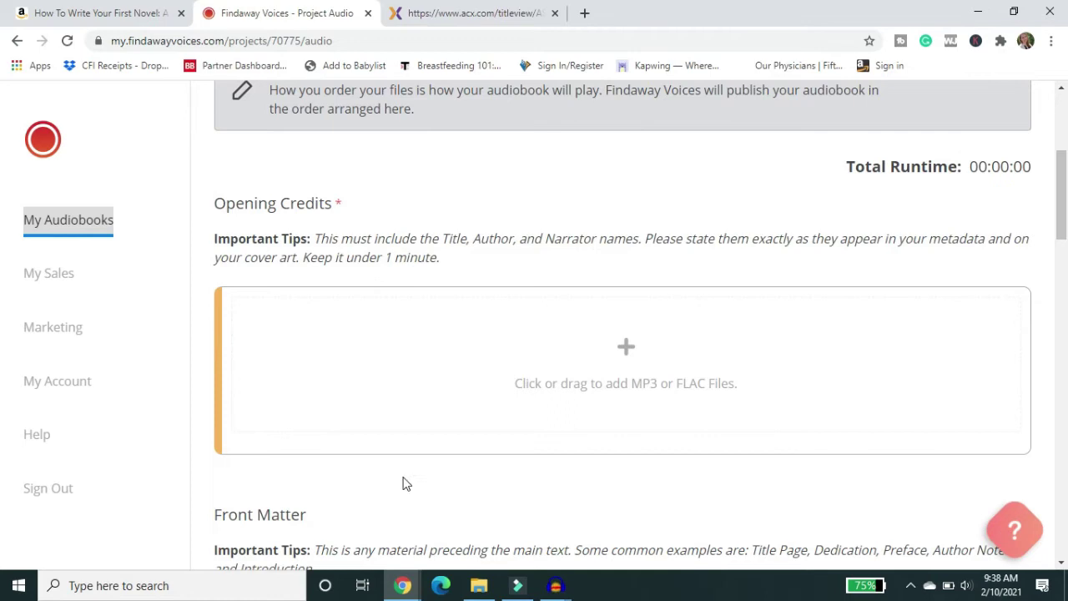
left_click(479, 587)
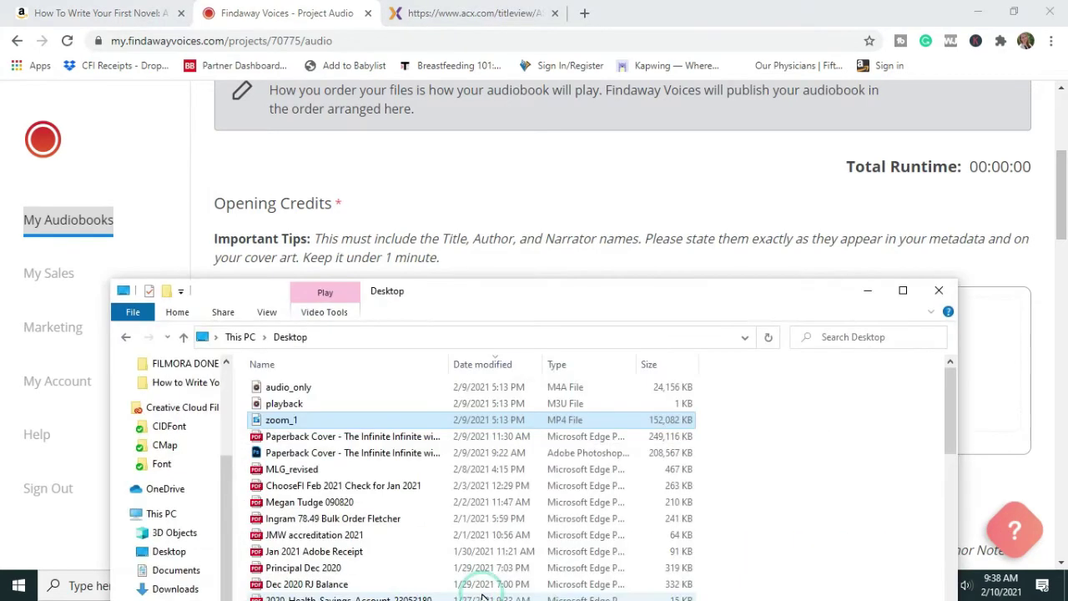
scroll(202, 434, "up", 3)
left_click(179, 472)
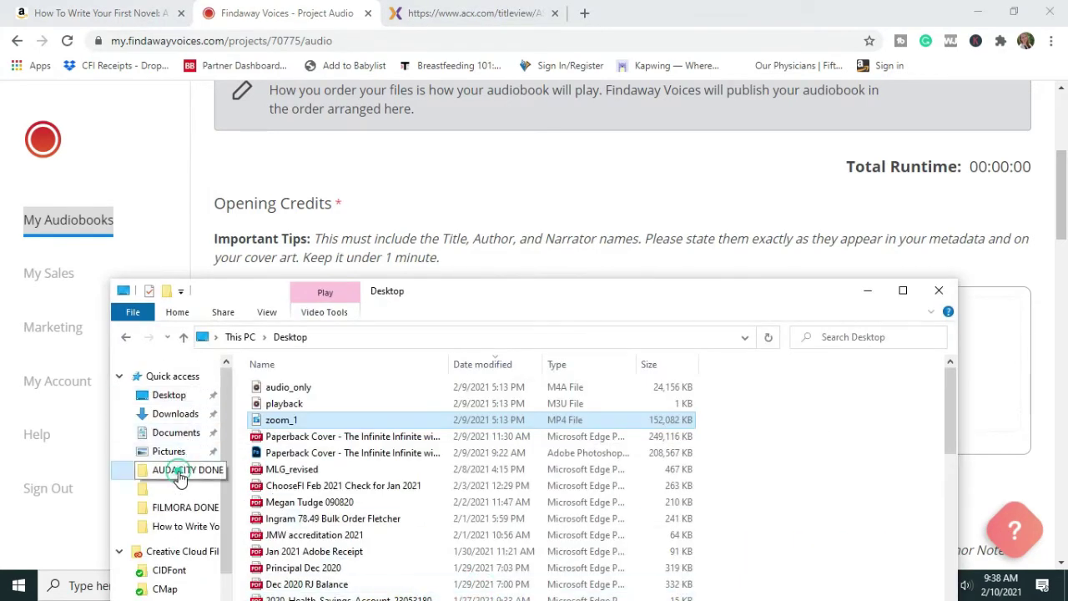
left_click_drag(454, 305, 816, 203)
left_click_drag(674, 488, 345, 374)
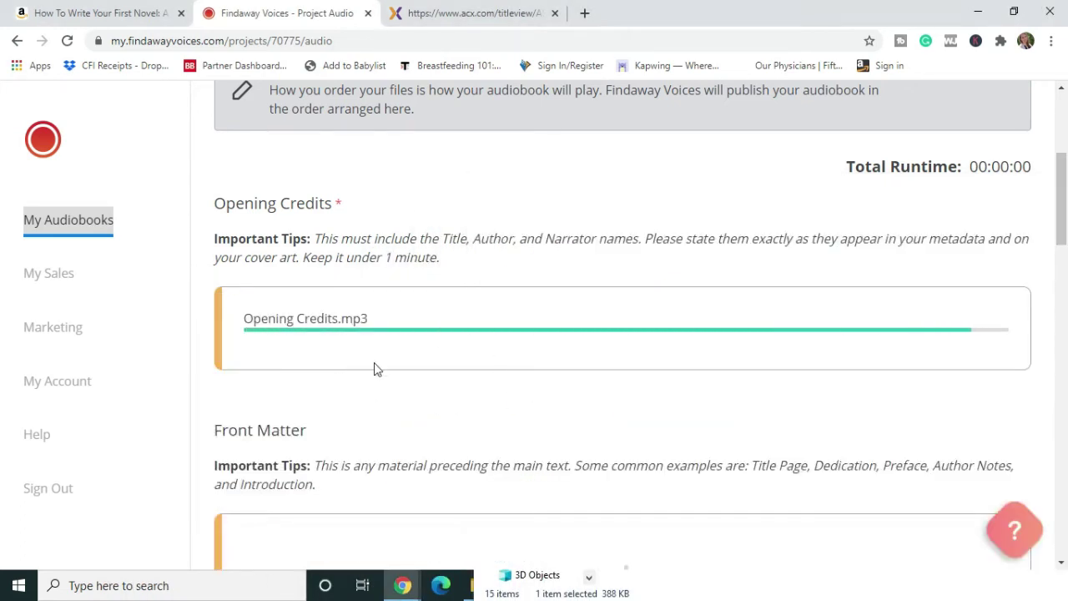
Step: Upload the Part 1 MP3 from the AUDACITY DONE folder as the audiobook's retail sample
scroll(410, 217, "down", 2)
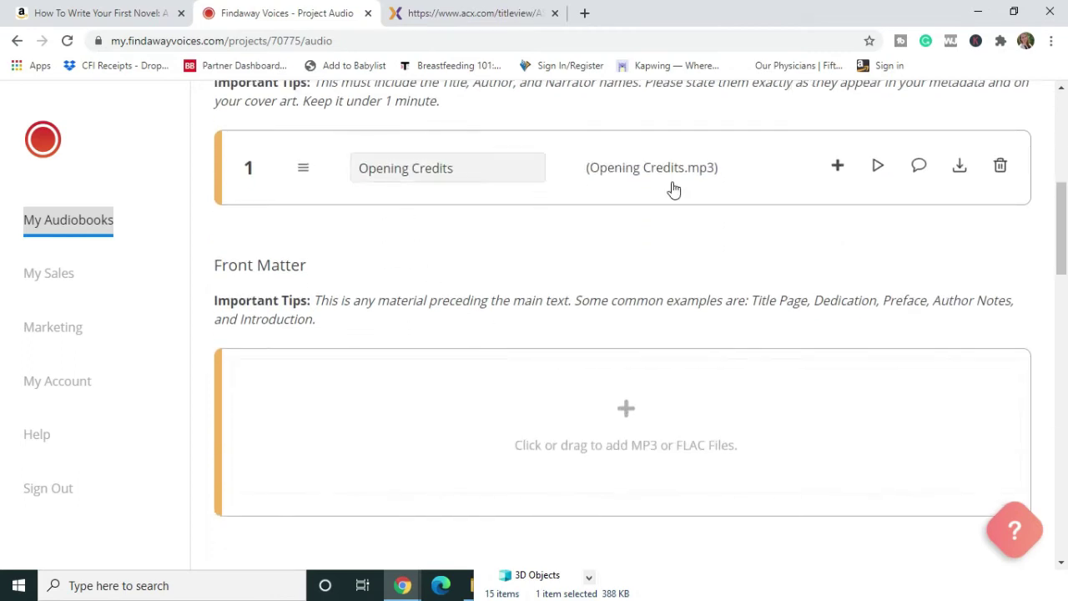
scroll(401, 262, "down", 15)
scroll(413, 554, "up", 2)
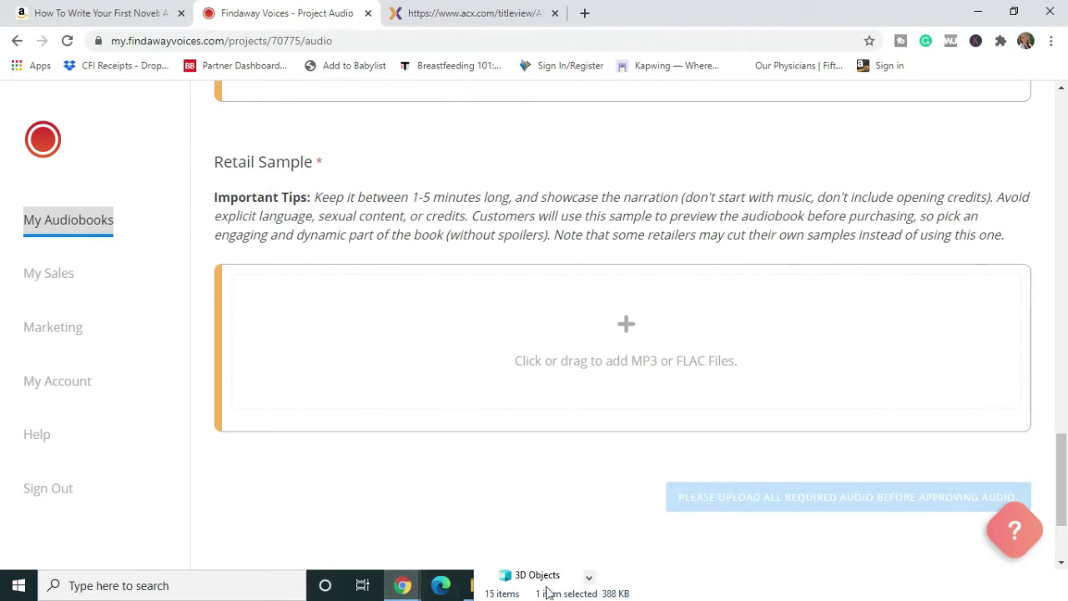
left_click(488, 593)
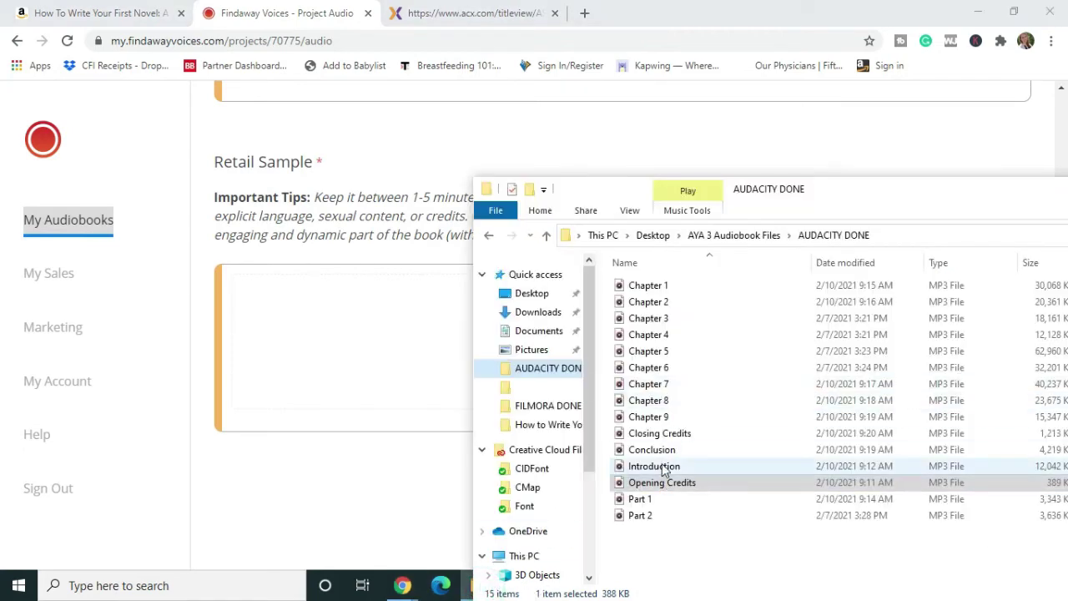
left_click_drag(624, 506, 354, 379)
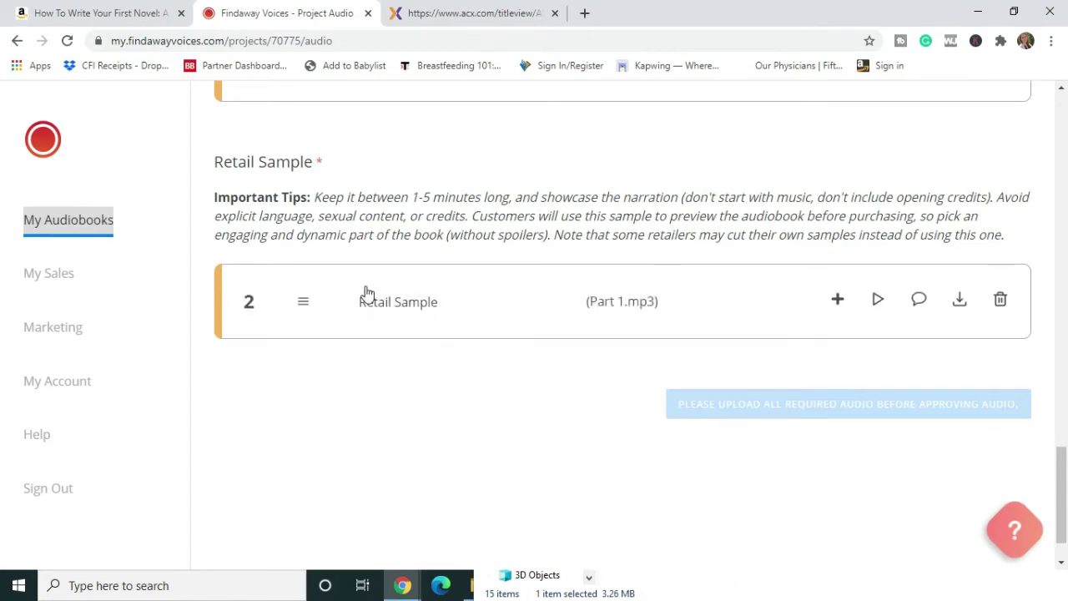
Step: Upload the Closing Credits MP3 from the AUDACITY DONE folder to the Closing Credits section
scroll(412, 437, "up", 2)
scroll(411, 438, "up", 2)
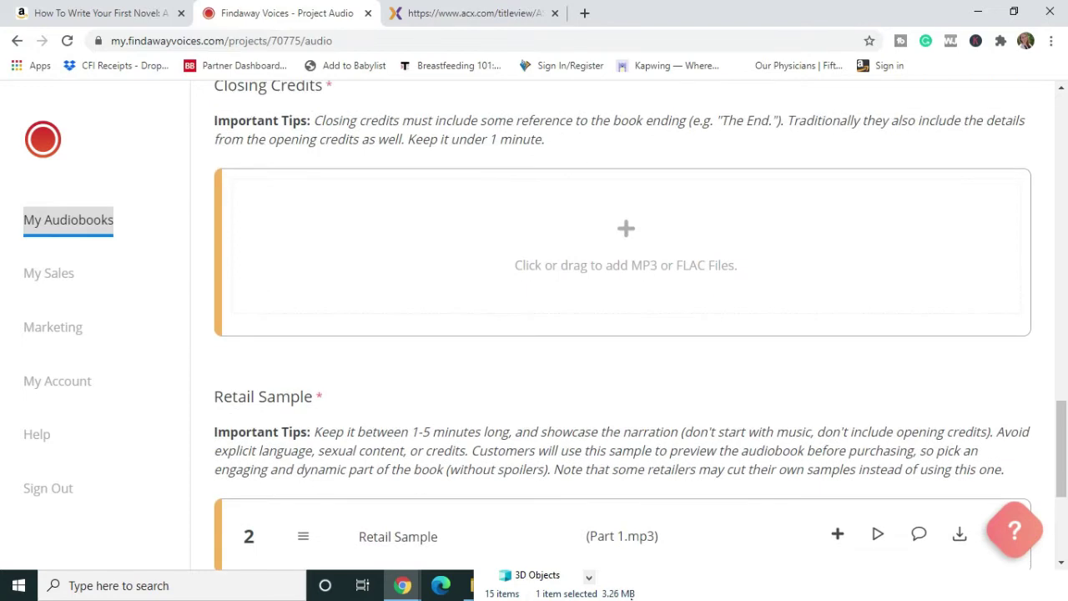
left_click(722, 590)
left_click_drag(657, 434, 338, 266)
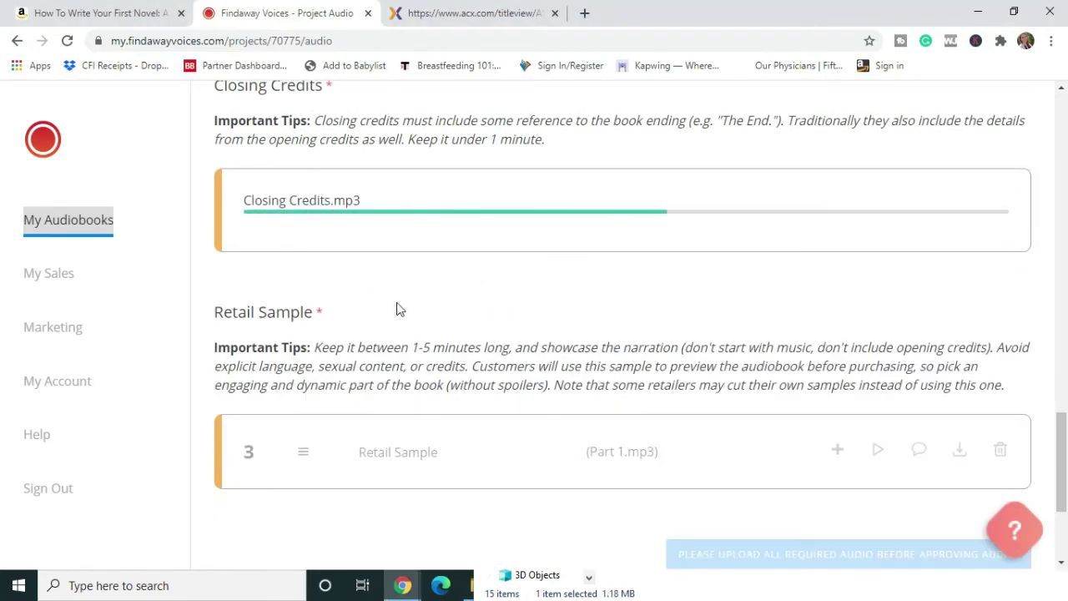
Step: Upload the Introduction MP3 from the AUDACITY DONE folder to the Front Matter section
scroll(516, 338, "up", 5)
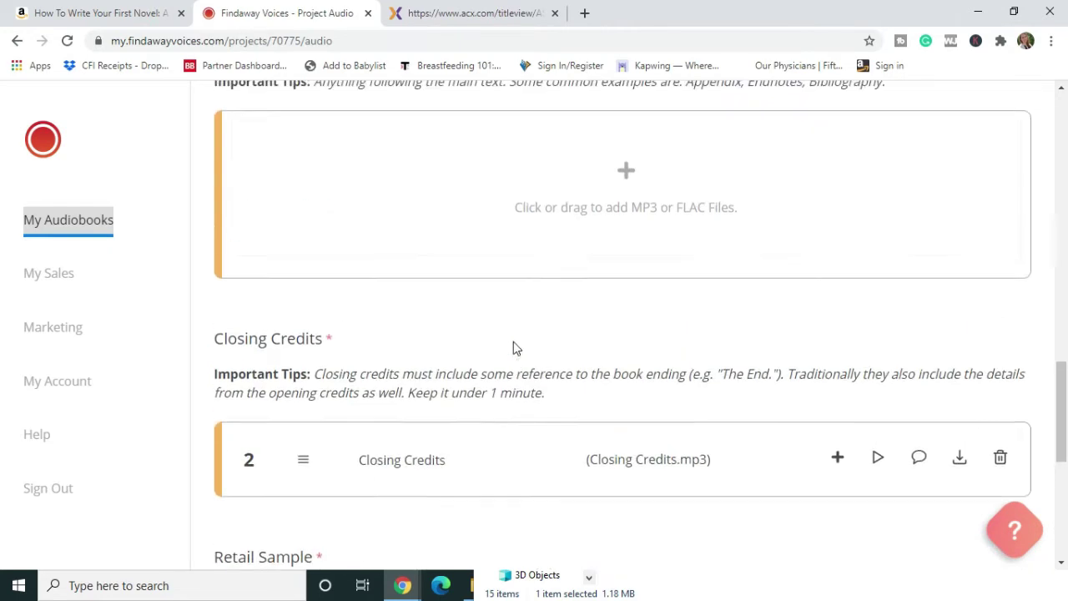
scroll(529, 420, "up", 1)
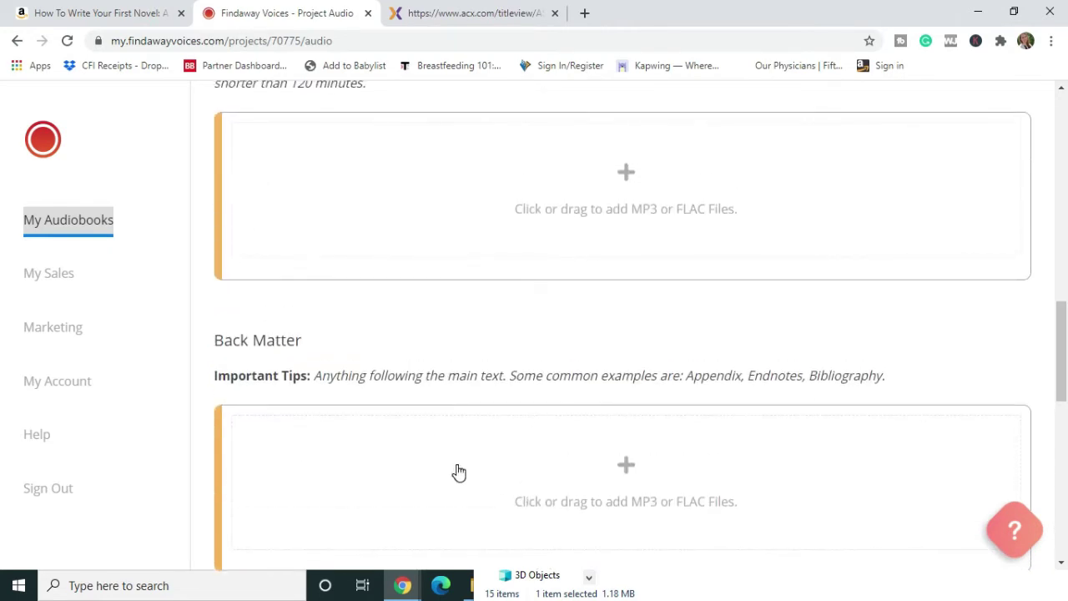
scroll(459, 472, "up", 3)
scroll(458, 473, "up", 3)
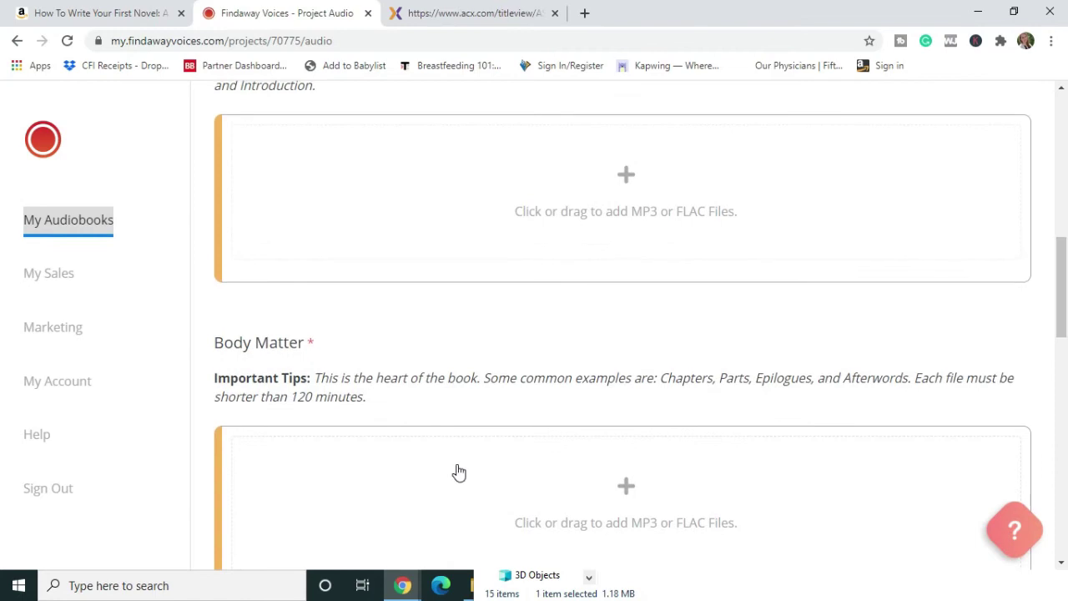
scroll(542, 409, "down", 1)
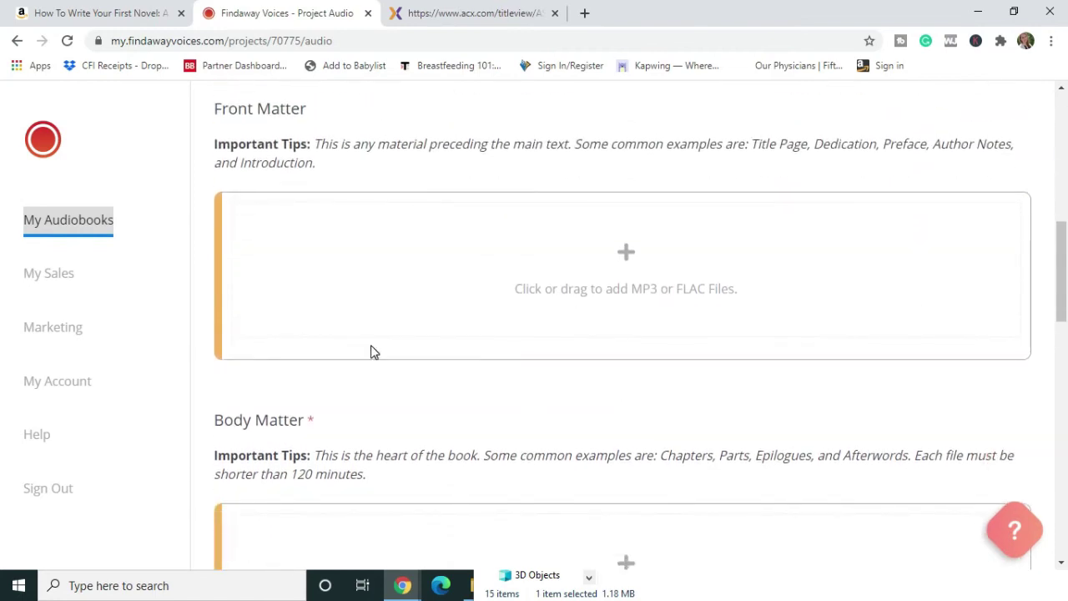
scroll(459, 375, "up", 1)
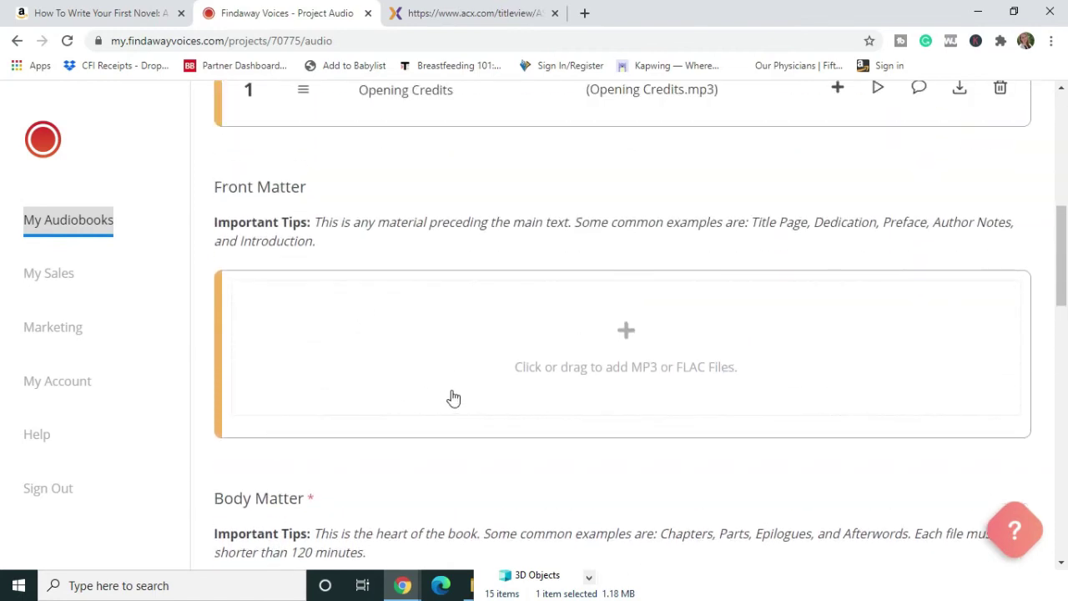
scroll(446, 398, "down", 4)
scroll(442, 405, "up", 4)
left_click_drag(654, 466, 365, 373)
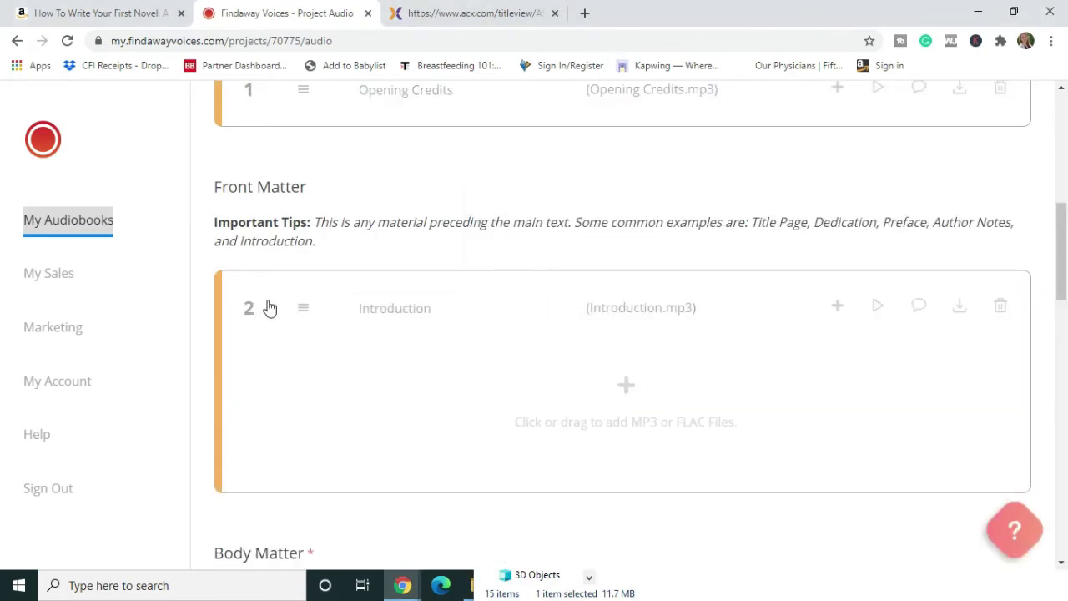
Step: Upload the Part 1 MP3 from the AUDACITY DONE folder to the Body Matter section
scroll(405, 263, "down", 5)
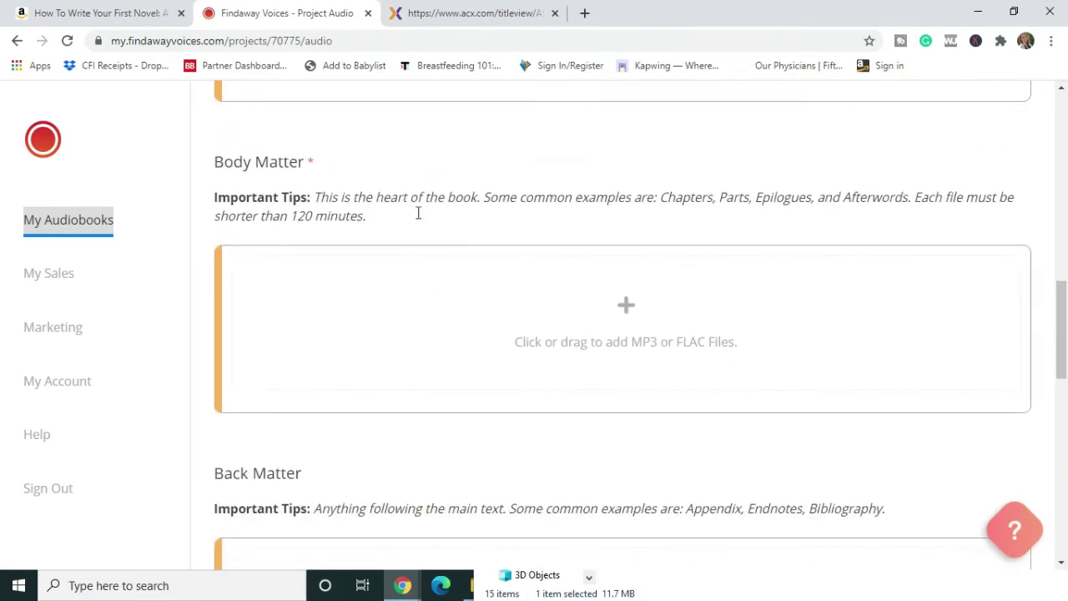
left_click(776, 596)
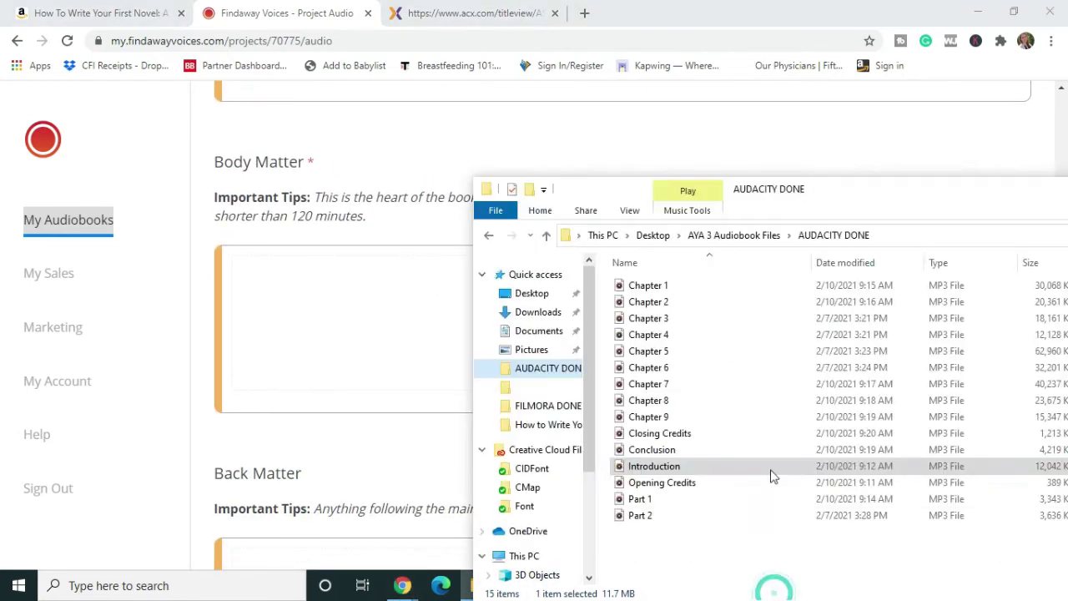
left_click_drag(641, 499, 394, 351)
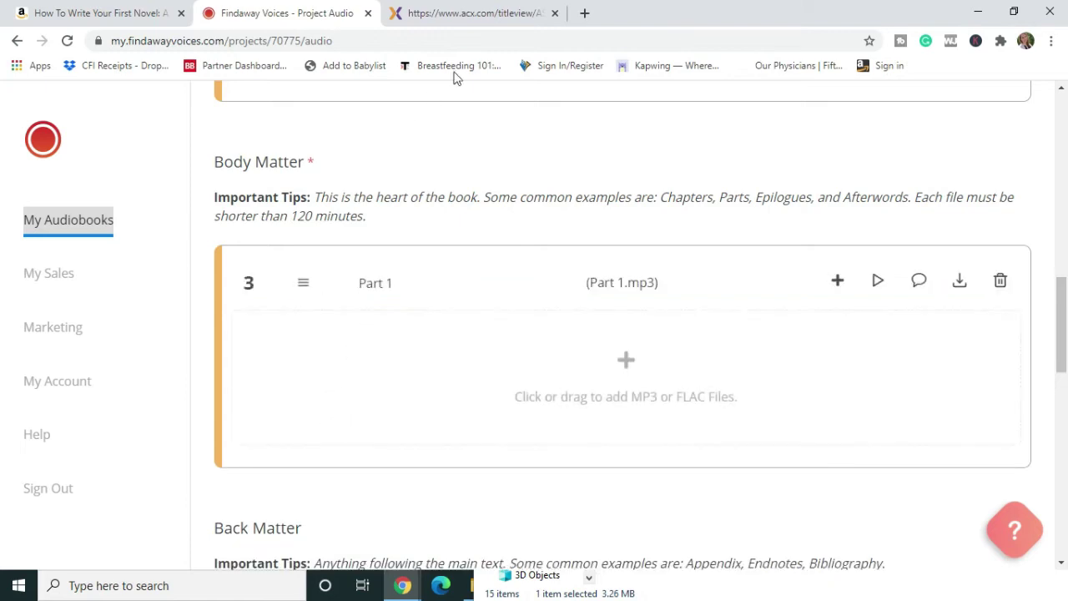
Step: Copy the Part 1 title from the ACX page and rename the Part 1 track "Part 1 – You Need More Than Just An Idea"
left_click(472, 12)
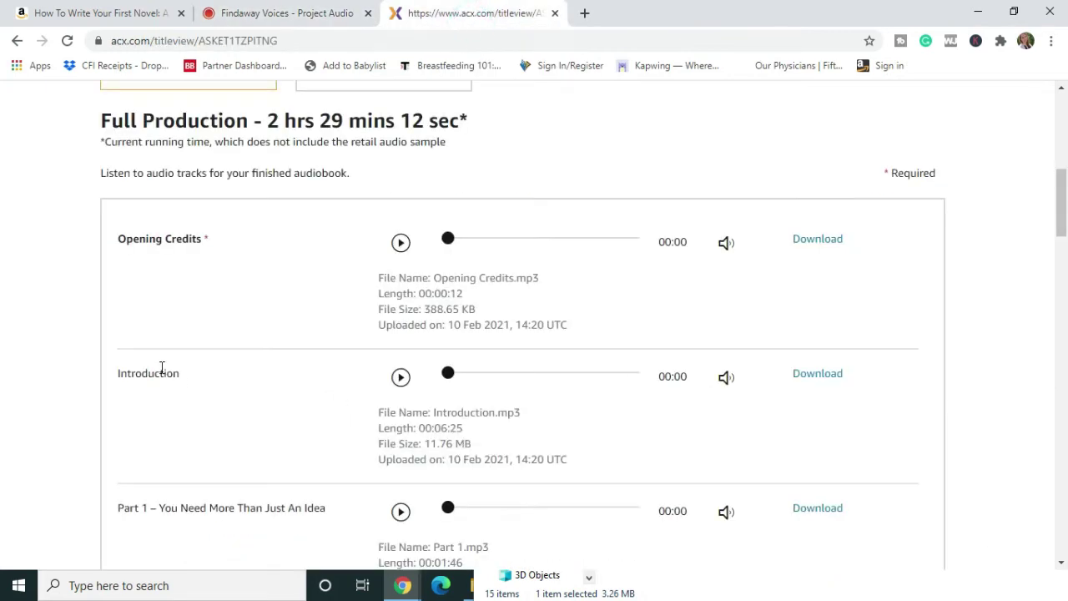
scroll(209, 405, "down", 2)
left_click_drag(121, 355, 353, 360)
key("ctrl+c")
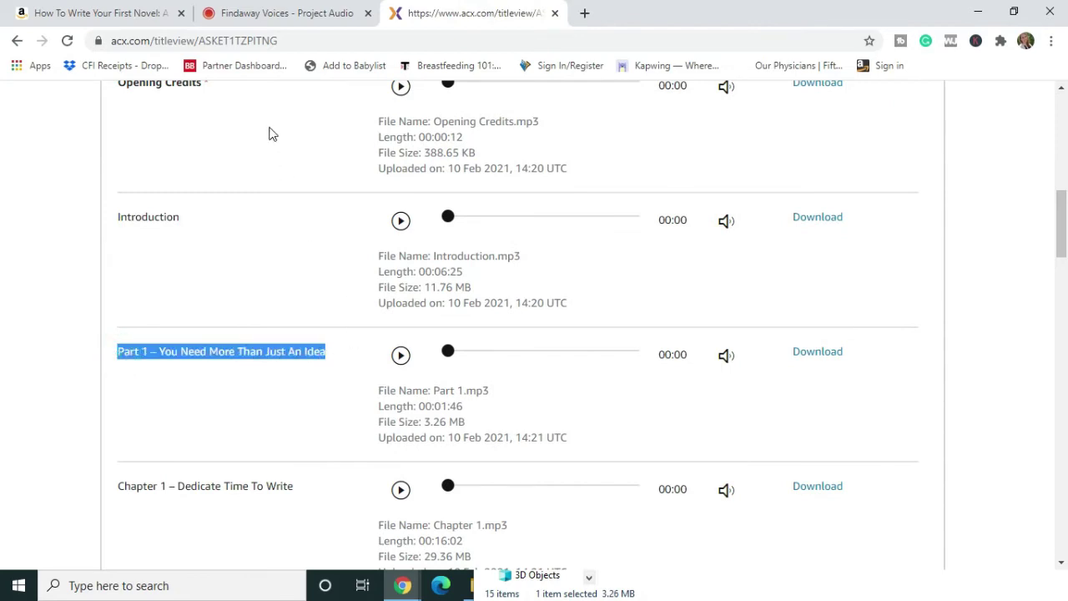
left_click(284, 13)
left_click(404, 288)
key("ctrl+a")
key("ctrl+v")
key("Return")
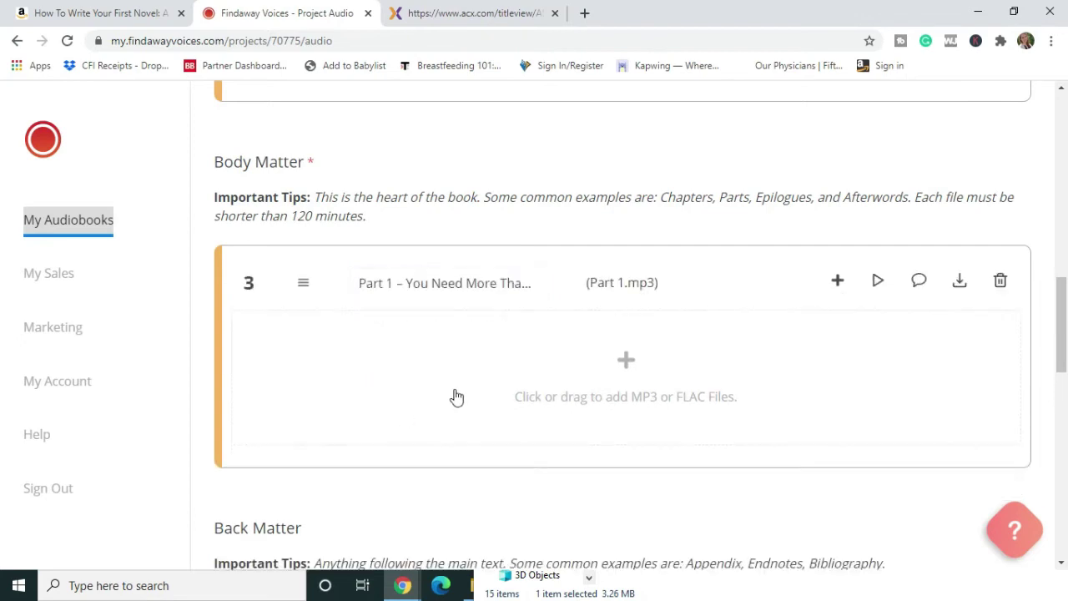
Step: Upload the Chapter 1 and Chapter 2 MP3s from the AUDACITY DONE folder to the Body Matter section
left_click(739, 591)
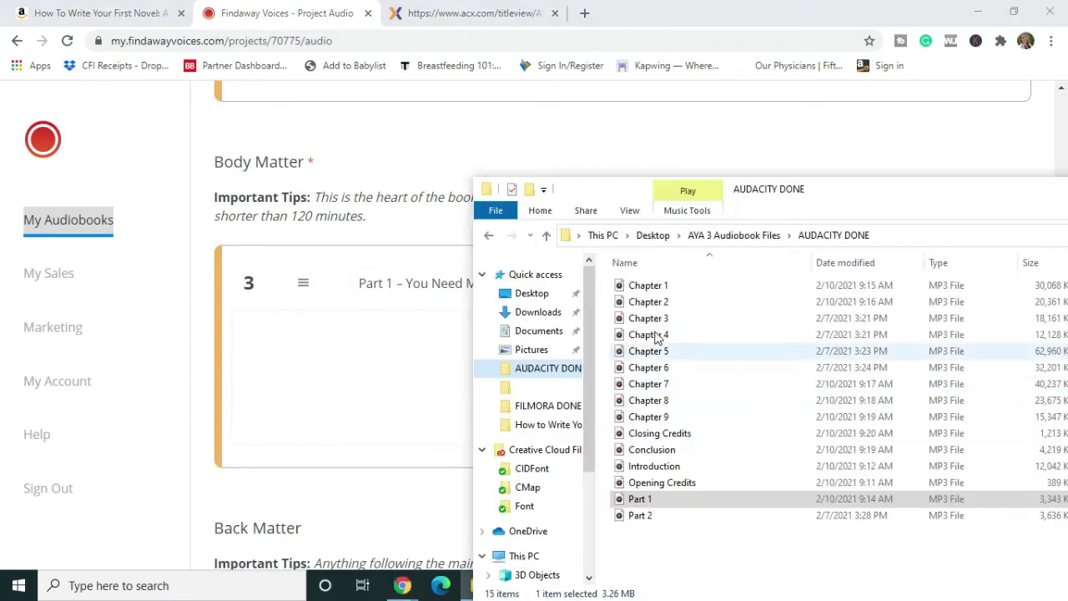
left_click_drag(657, 288, 371, 342)
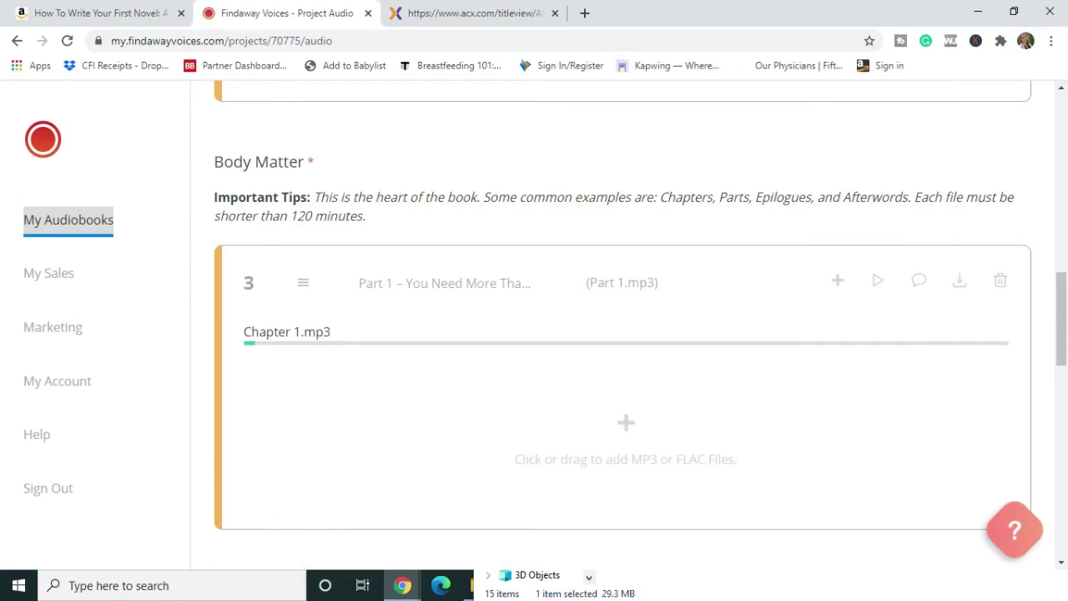
left_click(731, 591)
left_click_drag(662, 304, 360, 449)
scroll(550, 435, "down", 2)
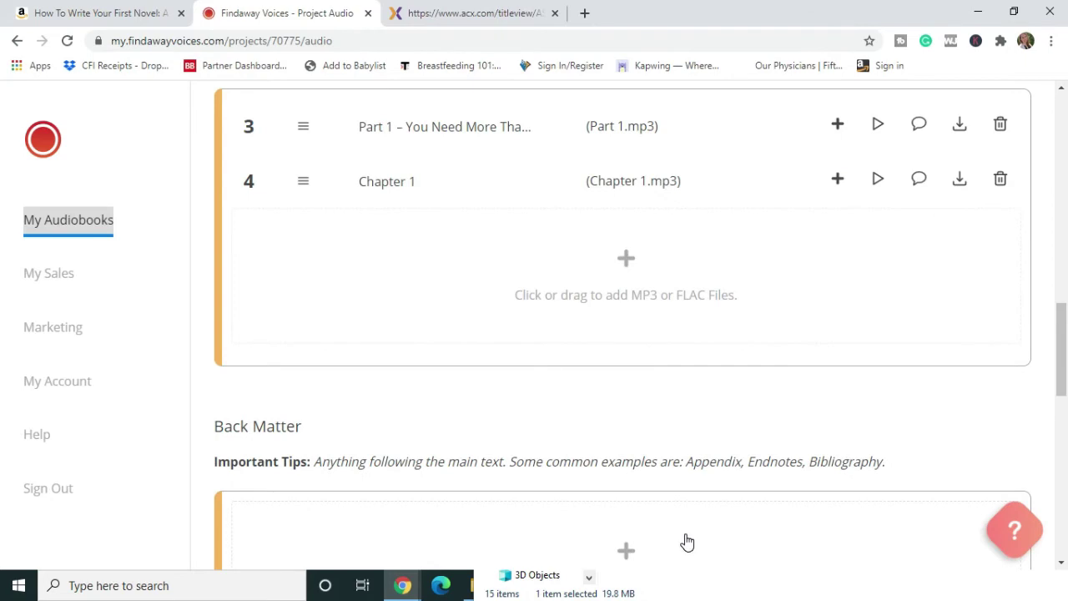
left_click_drag(645, 302, 362, 292)
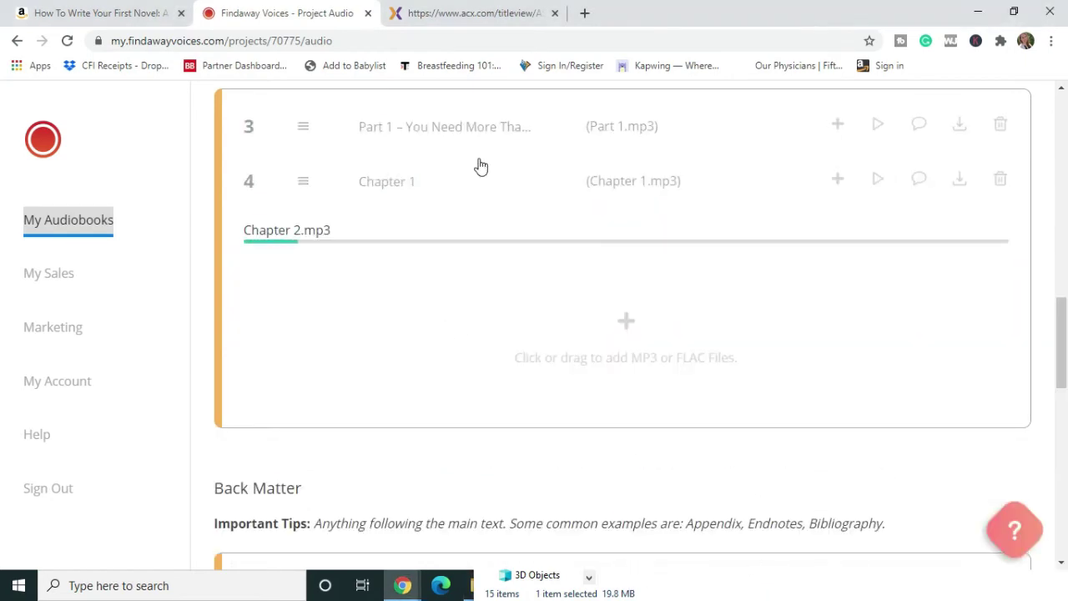
Step: Copy the Chapter 1 title from the ACX page and rename the Chapter 1 track "Chapter 1 – Dedicate Time To Write"
left_click(446, 8)
scroll(191, 452, "down", 1)
scroll(192, 452, "down", 2)
left_click_drag(303, 333, 114, 335)
key("ctrl+c")
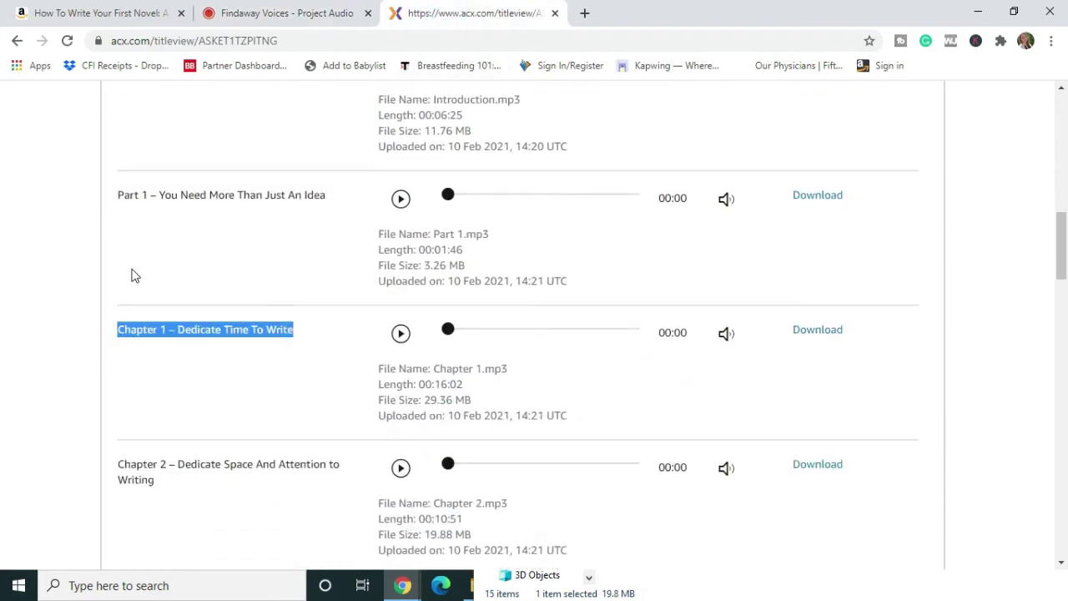
left_click(231, 15)
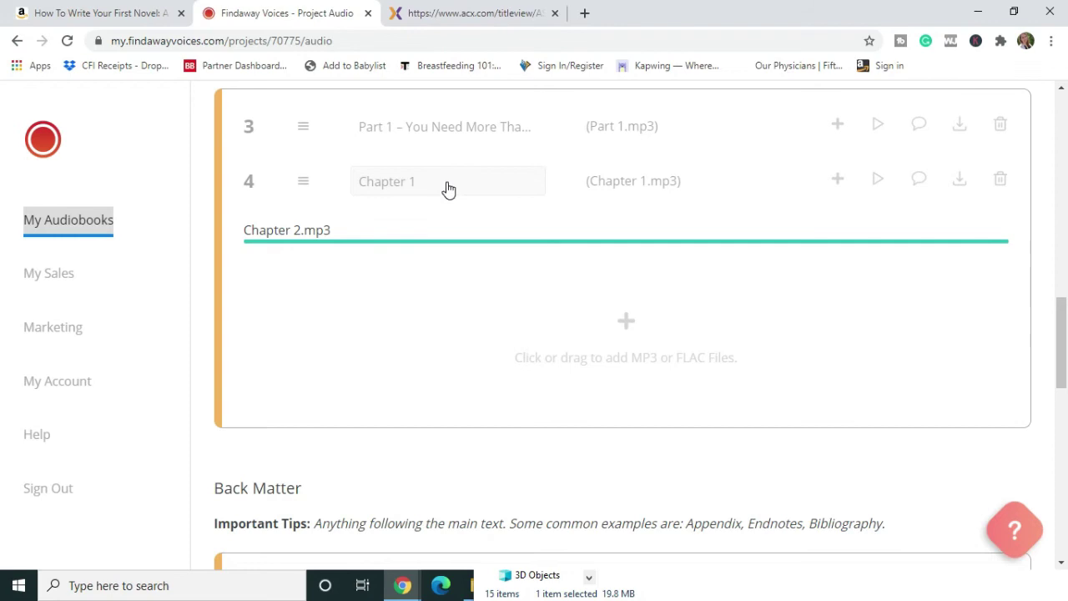
left_click(446, 180)
triple_click(446, 181)
key("ctrl+v")
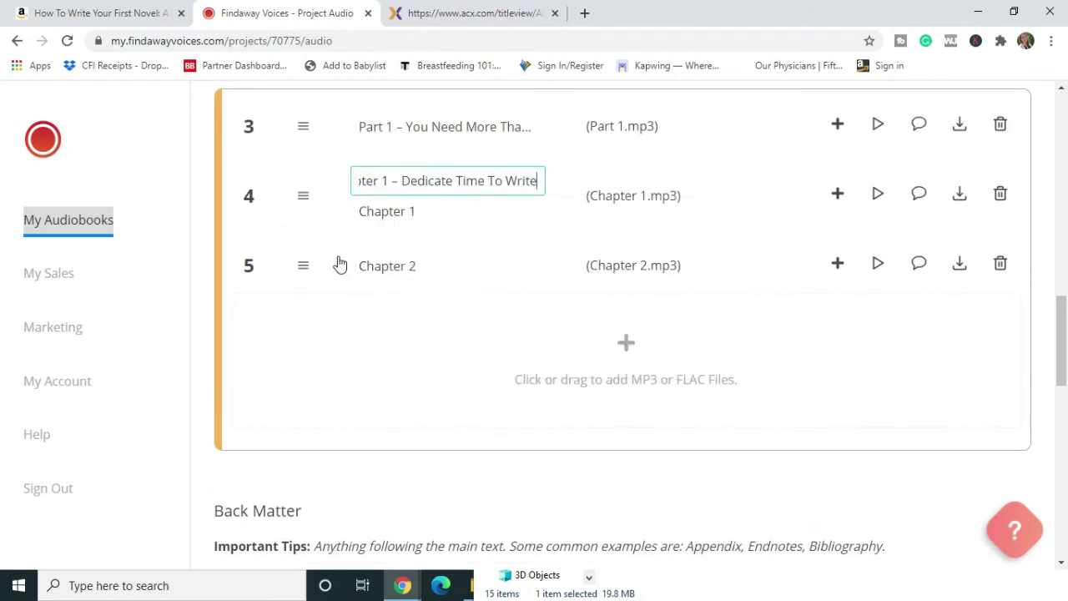
left_click(336, 346)
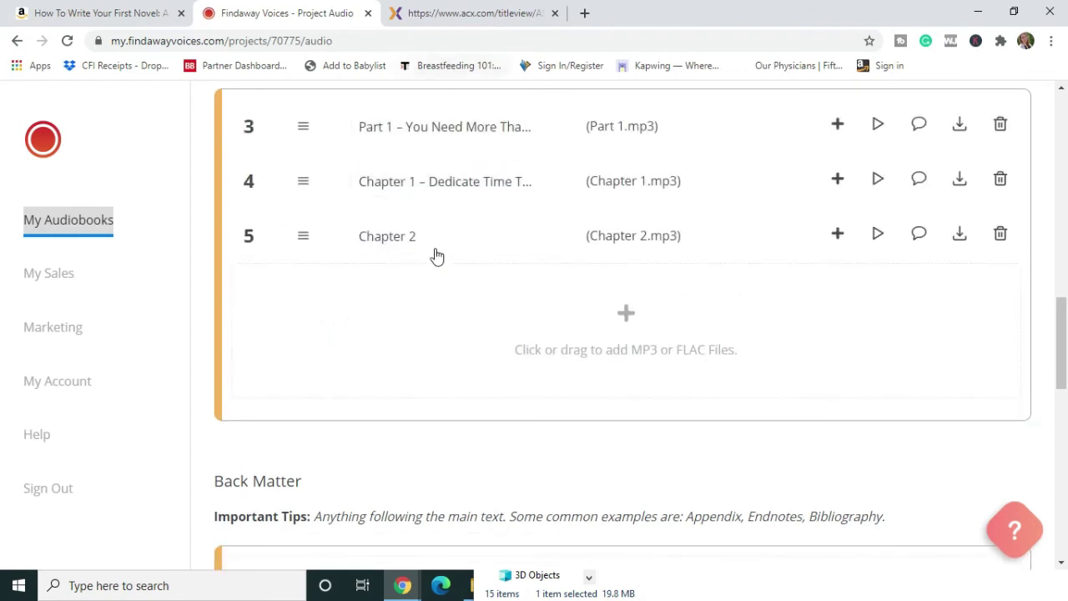
Step: Upload the Chapter 3 MP3 from the AUDACITY DONE folder to the Body Matter section
left_click_drag(648, 318, 561, 444)
scroll(517, 413, "down", 2)
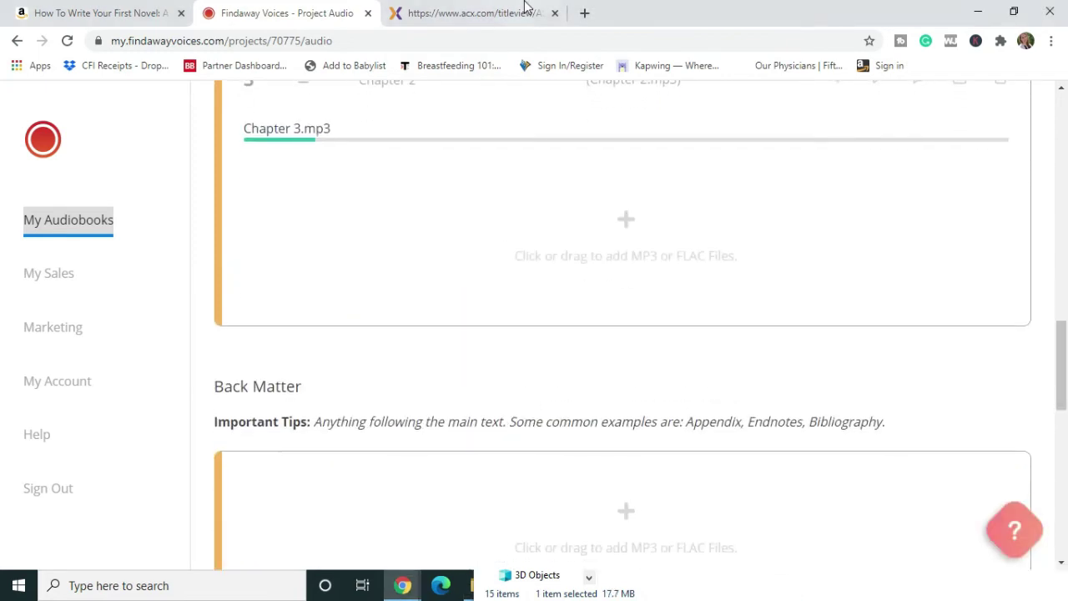
left_click(523, 15)
left_click(307, 15)
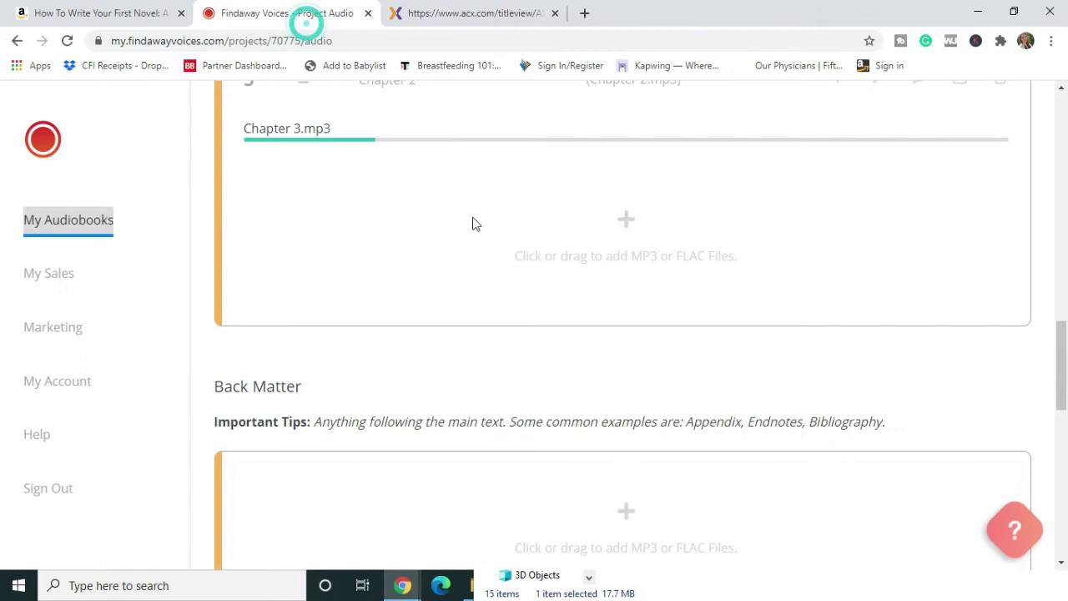
Step: Upload the Chapter 4 through Chapter 9, Conclusion and Part 2 MP3s together to the Body Matter section
left_click(732, 596)
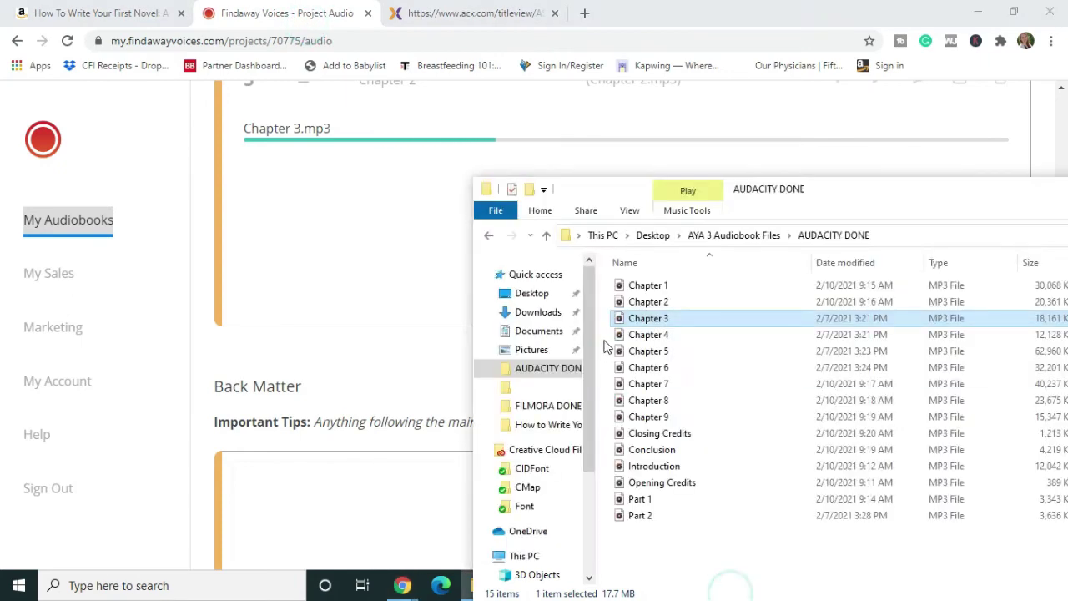
left_click(649, 335)
left_click(648, 351, "shift")
left_click(648, 367, "shift")
left_click(649, 384, "shift")
left_click(649, 400, "shift")
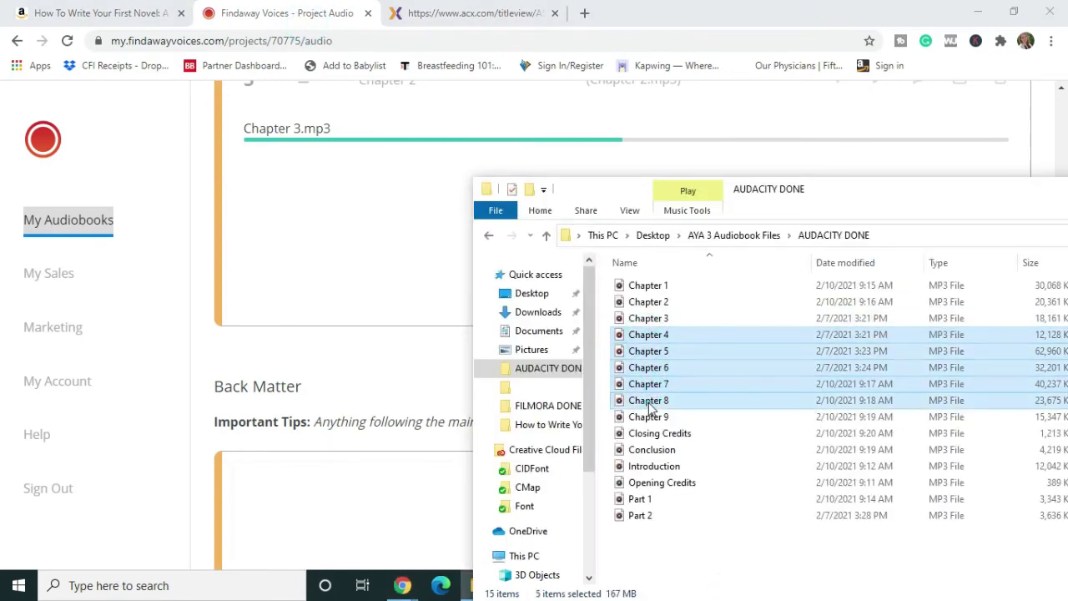
left_click(649, 417, "shift")
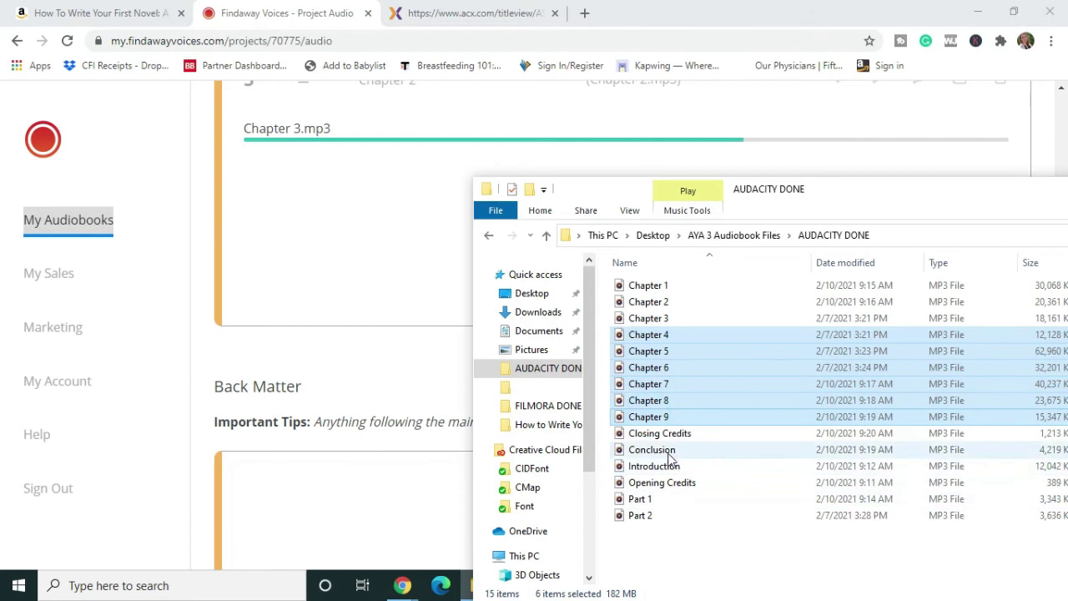
left_click(672, 450, "shift")
left_click(678, 436, "ctrl")
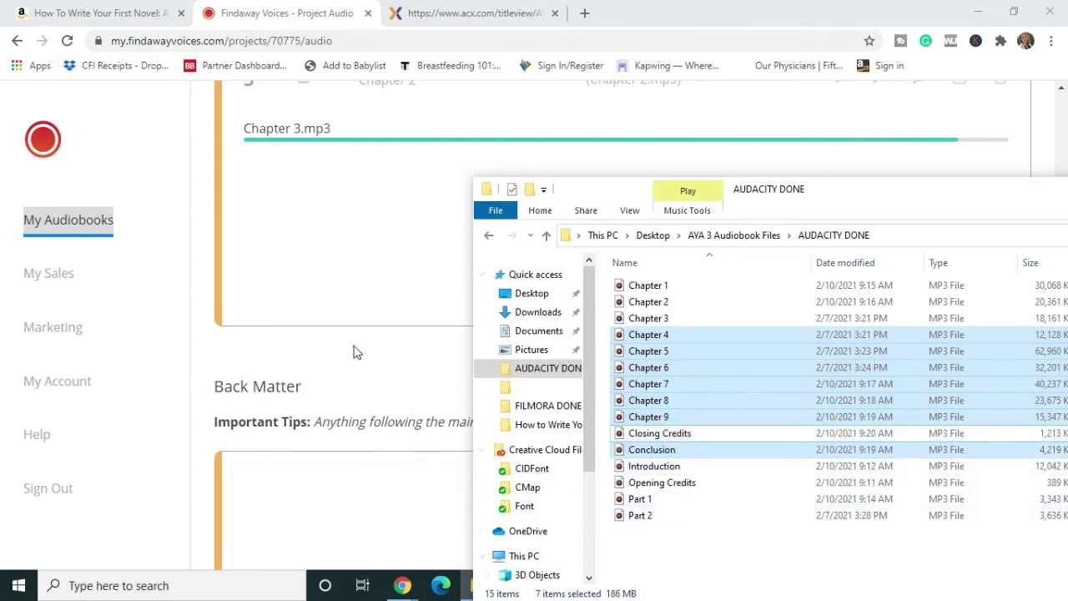
left_click(647, 516, "ctrl")
left_click_drag(671, 386, 363, 272)
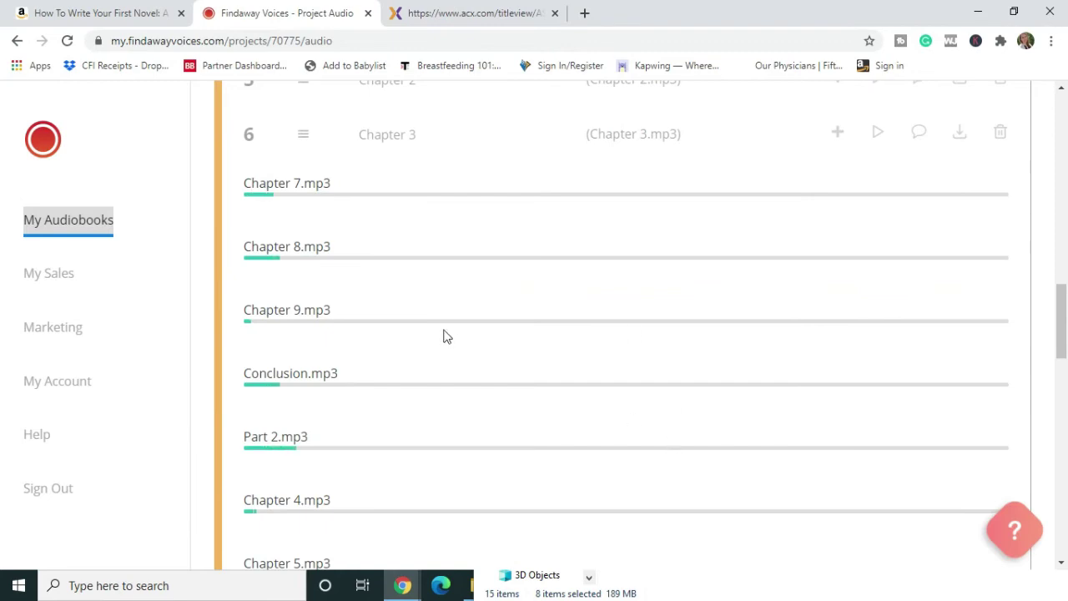
Step: Review the Body Matter track list to check the upload progress and order of the chapter files
scroll(401, 259, "down", 4)
scroll(420, 371, "up", 5)
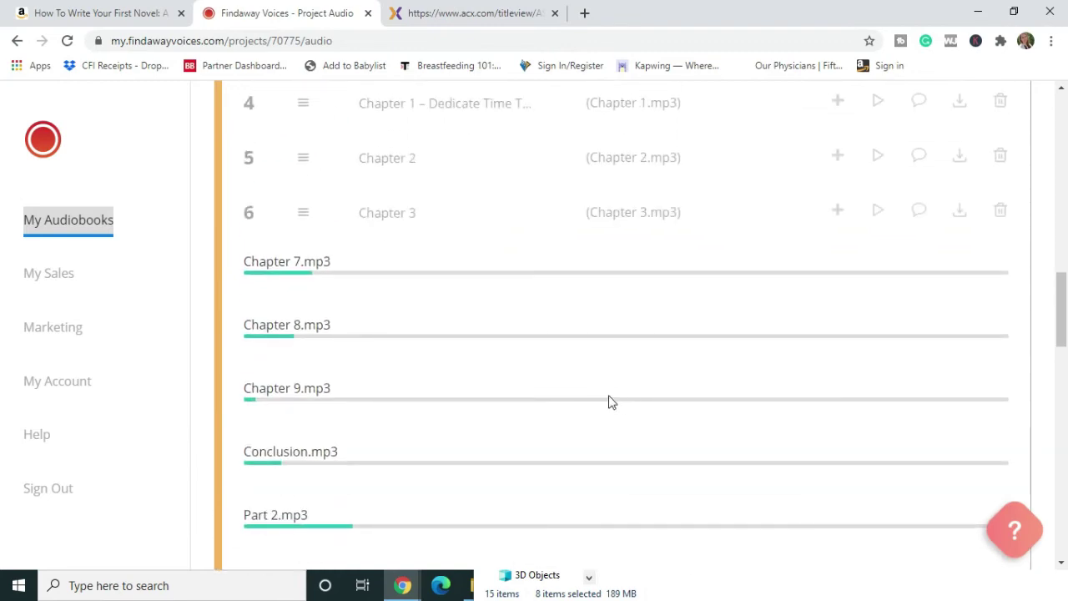
scroll(543, 313, "down", 3)
scroll(565, 336, "up", 4)
scroll(568, 343, "down", 5)
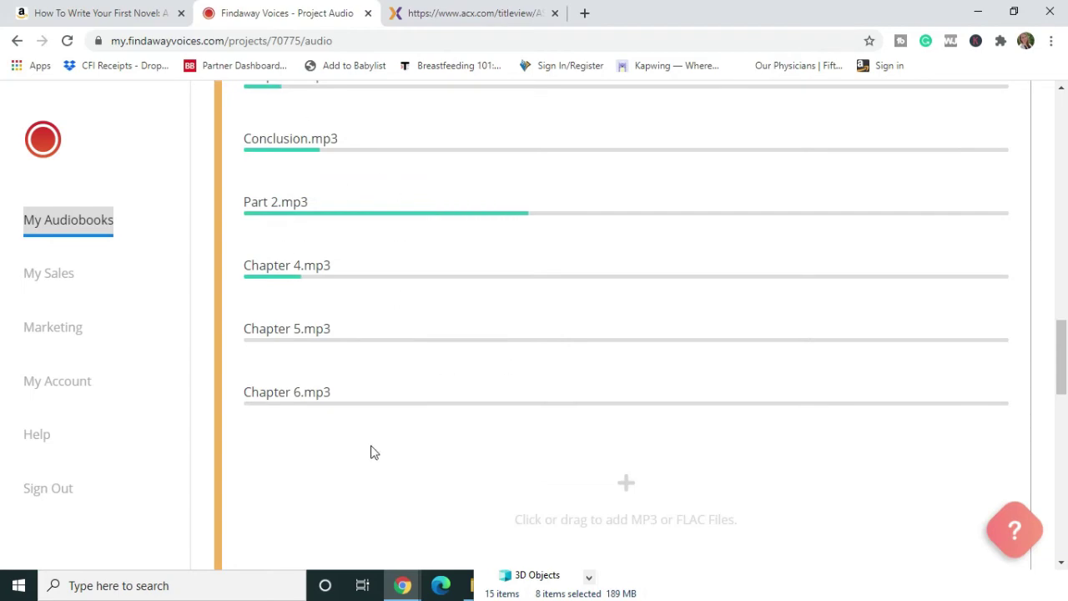
scroll(266, 365, "up", 5)
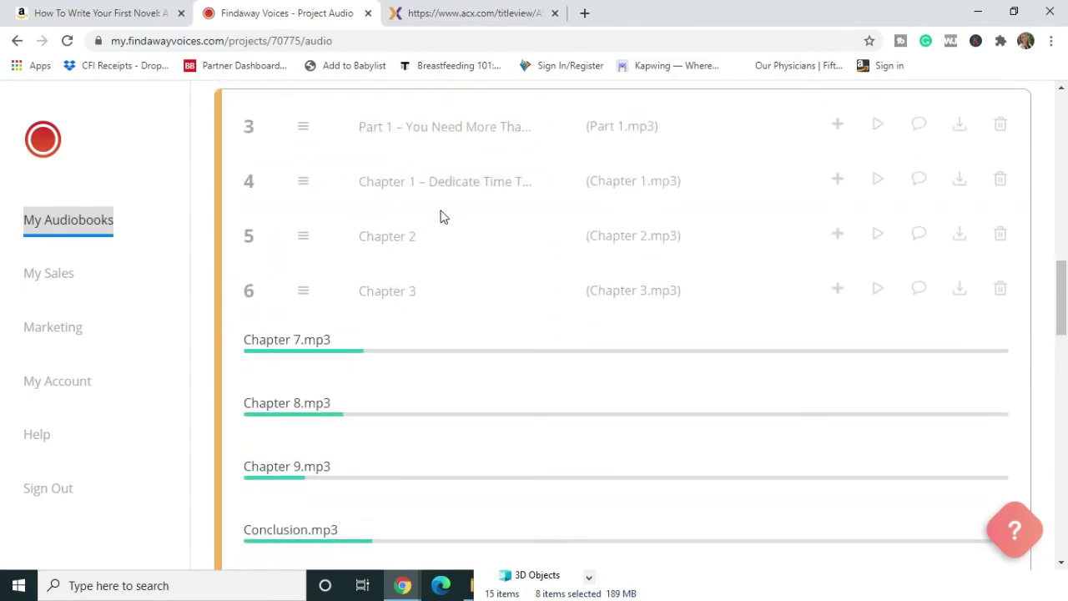
scroll(276, 241, "down", 5)
scroll(462, 226, "up", 4)
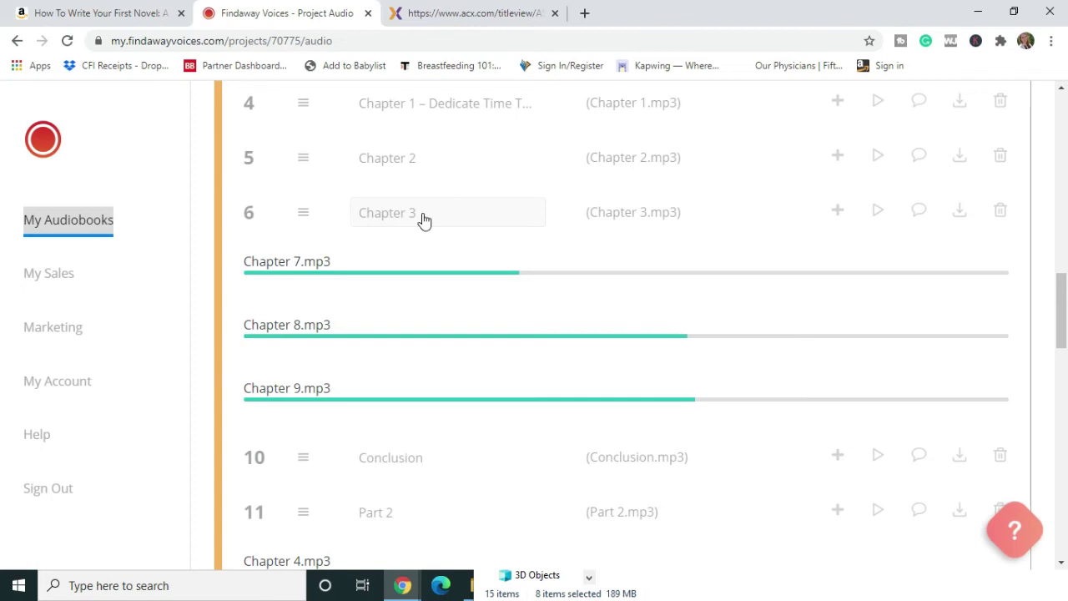
scroll(509, 413, "down", 3)
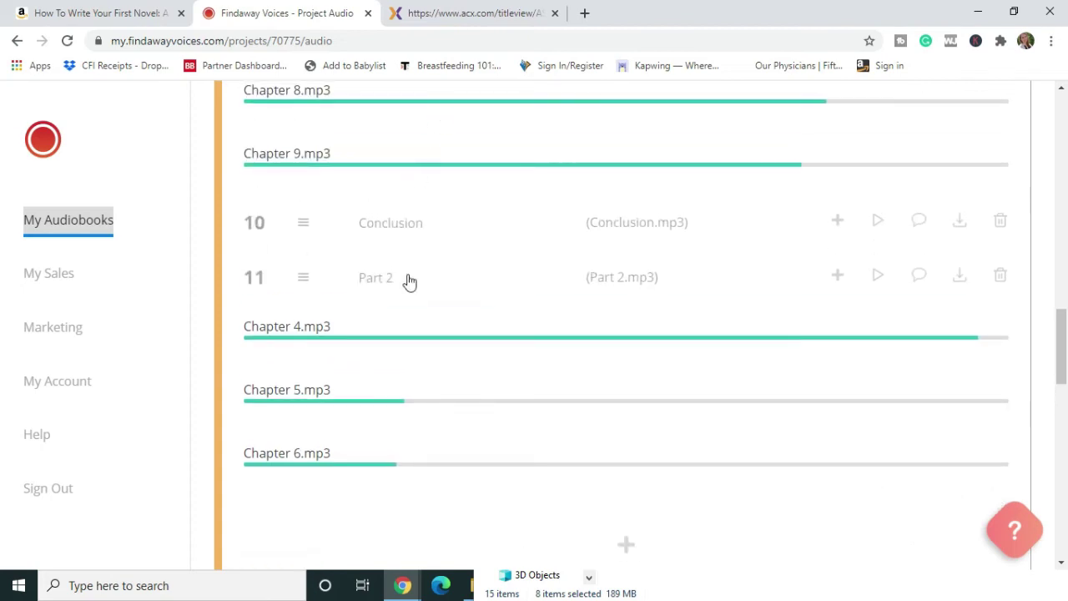
scroll(427, 398, "down", 2)
scroll(426, 398, "up", 5)
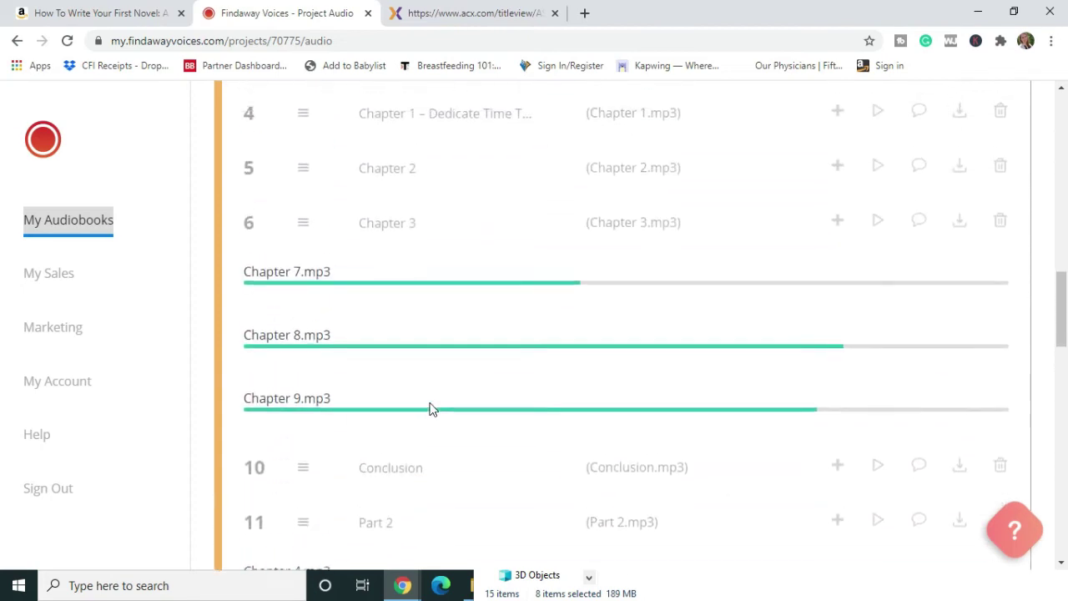
scroll(420, 355, "up", 1)
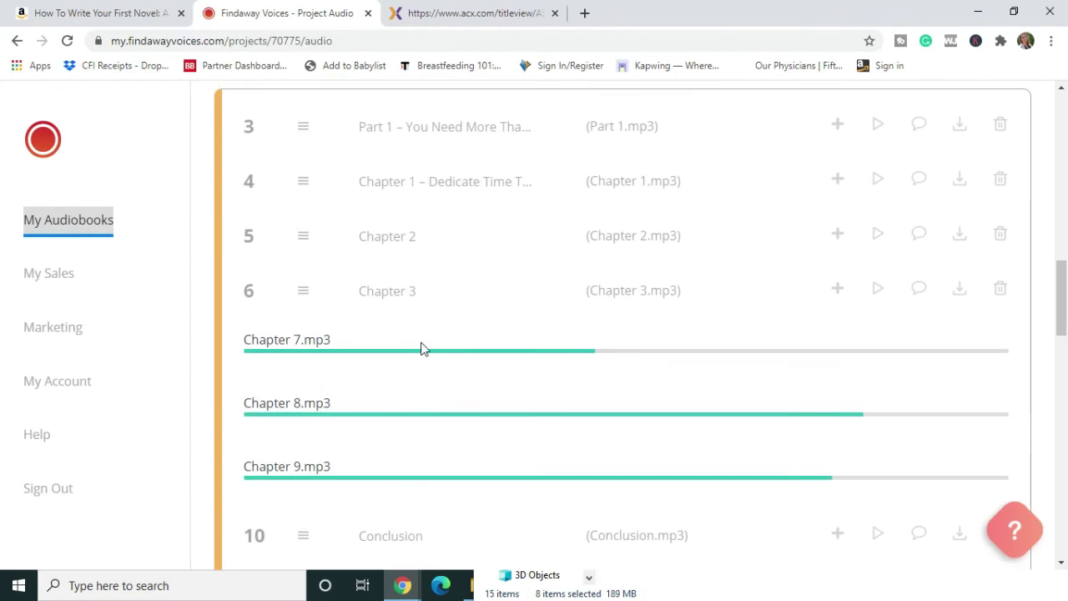
scroll(421, 418, "down", 3)
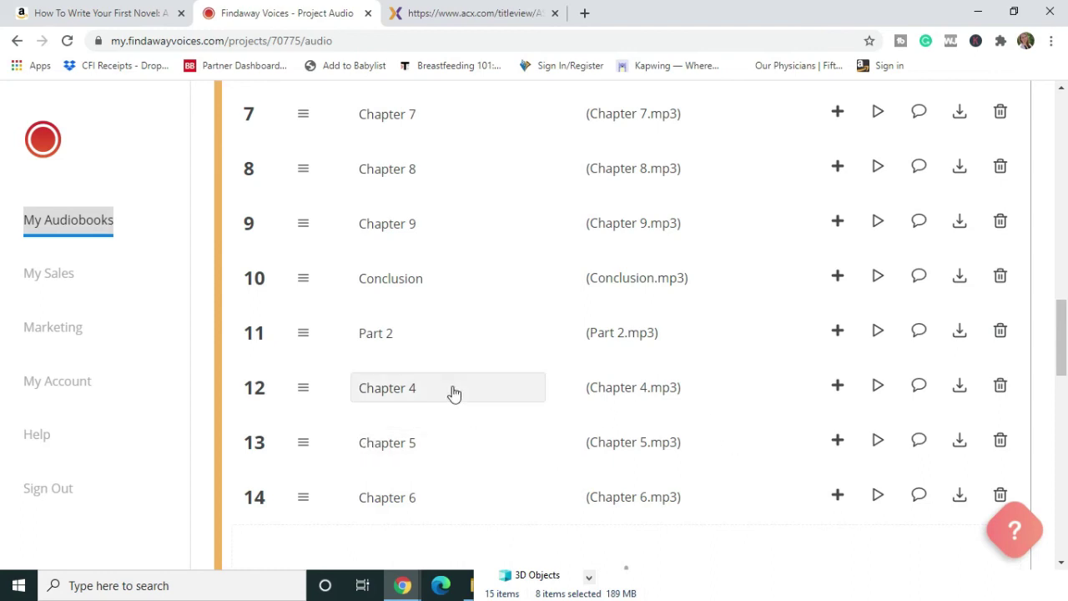
Step: Copy the Chapter 2 title from the ACX page and rename the Chapter 2 track "Chapter 2 – Dedicate Space And Attention to Writing"
scroll(501, 401, "down", 3)
scroll(576, 409, "up", 7)
scroll(365, 296, "down", 1)
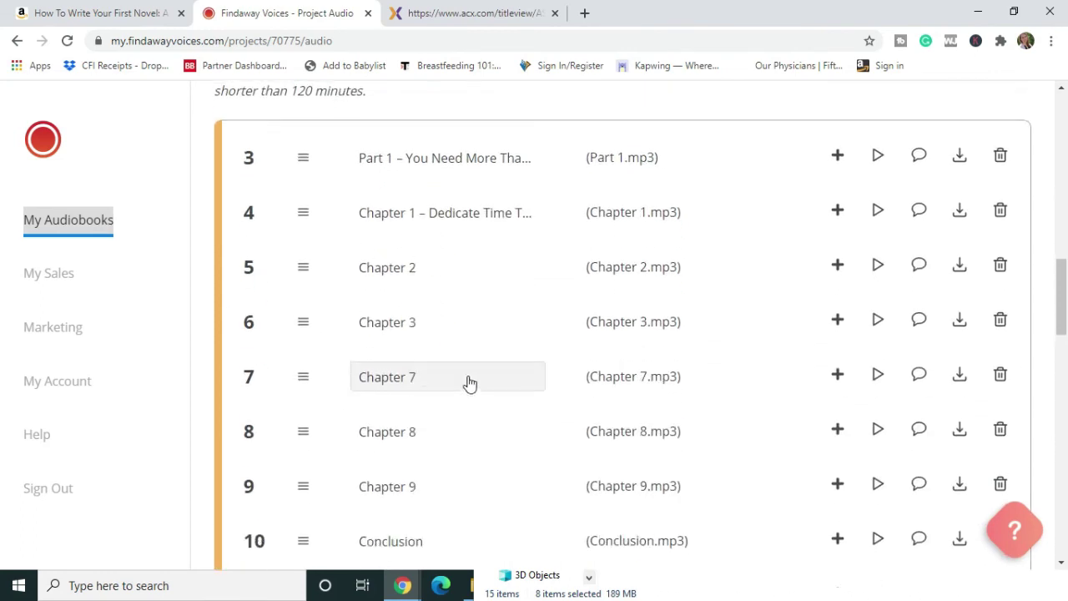
scroll(470, 382, "down", 1)
left_click(462, 18)
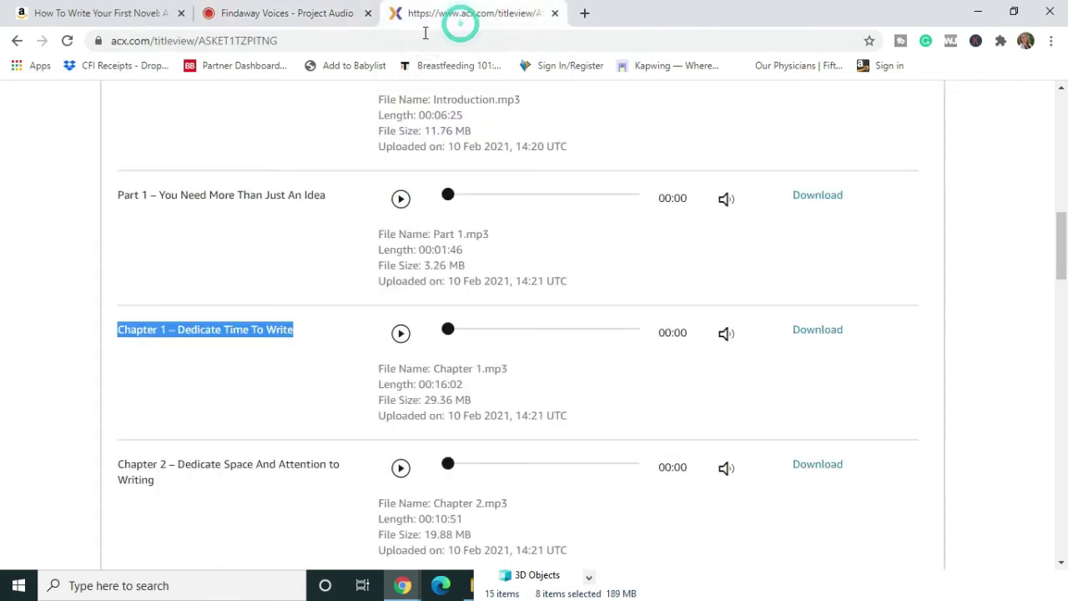
scroll(256, 357, "down", 2)
left_click_drag(148, 329, 116, 307)
key("ctrl+c")
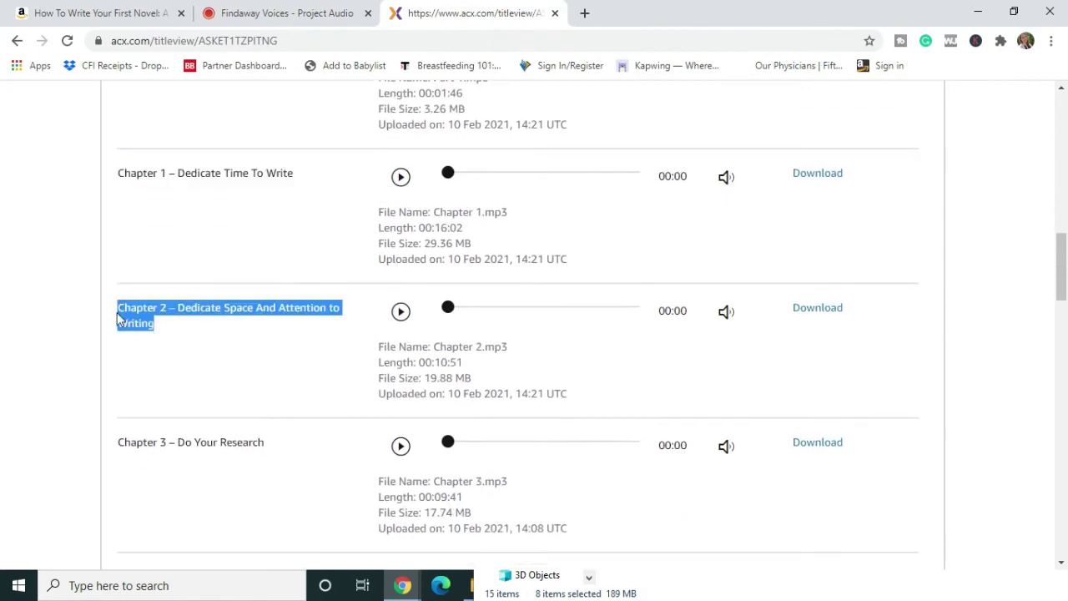
key("ctrl+shift+Tab")
key("ctrl+v")
Step: Rename the Chapter 3 track "Chapter 3 – Do Your Research", using the title from the ACX page
left_click(417, 235)
left_click(470, 18)
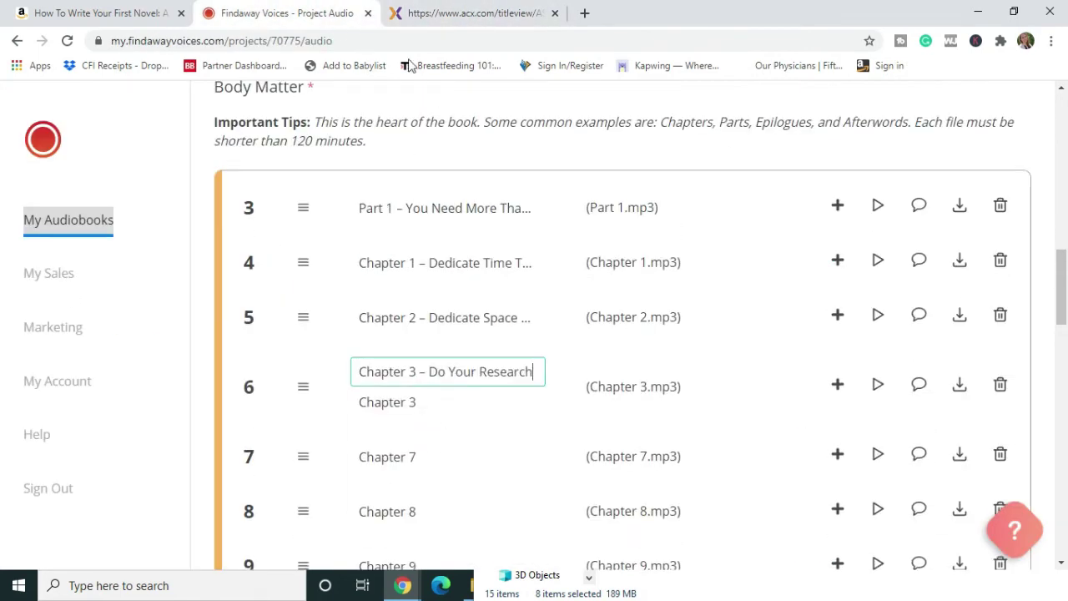
left_click(425, 453)
Step: Rename the Chapter 4 track "Chapter 4 – Goals And Getting It Done" and move it directly below Chapter 3
scroll(593, 410, "down", 3)
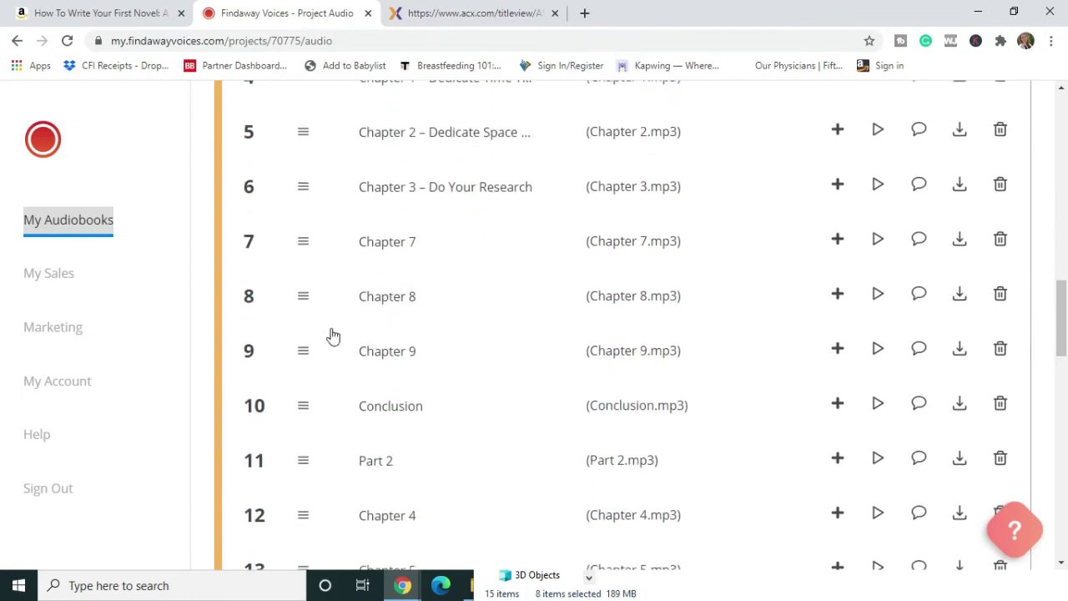
left_click(414, 482)
triple_click(436, 470)
key("ctrl+v")
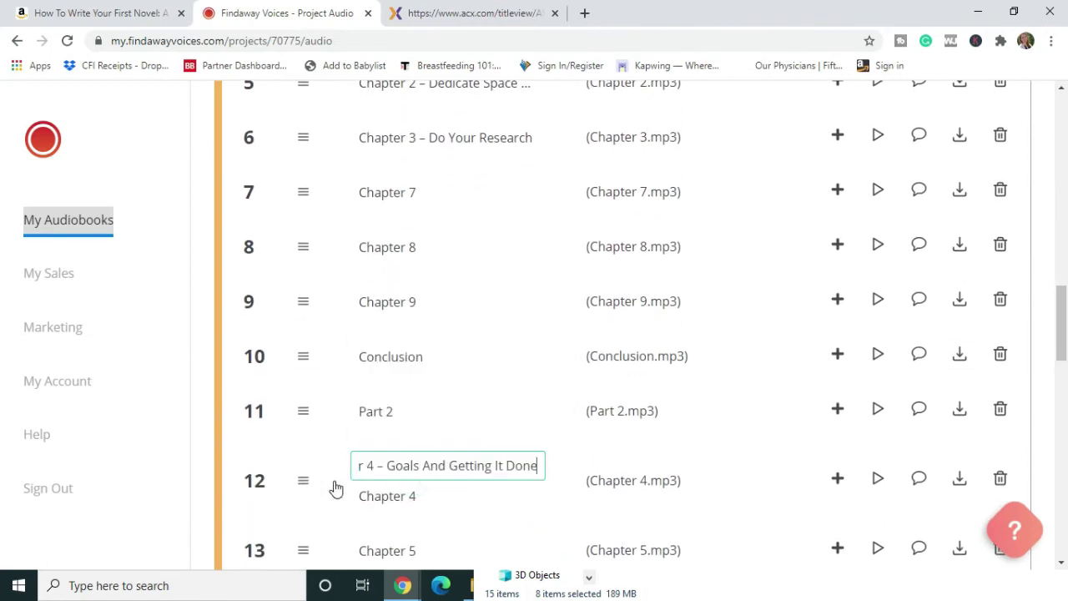
left_click(338, 511)
scroll(300, 402, "down", 1)
mouse_move(321, 397)
left_mouse_down()
mouse_move(284, 388)
mouse_move(303, 383)
mouse_move(291, 383)
mouse_move(272, 172)
mouse_move(303, 415)
mouse_move(301, 373)
mouse_move(312, 388)
left_mouse_up()
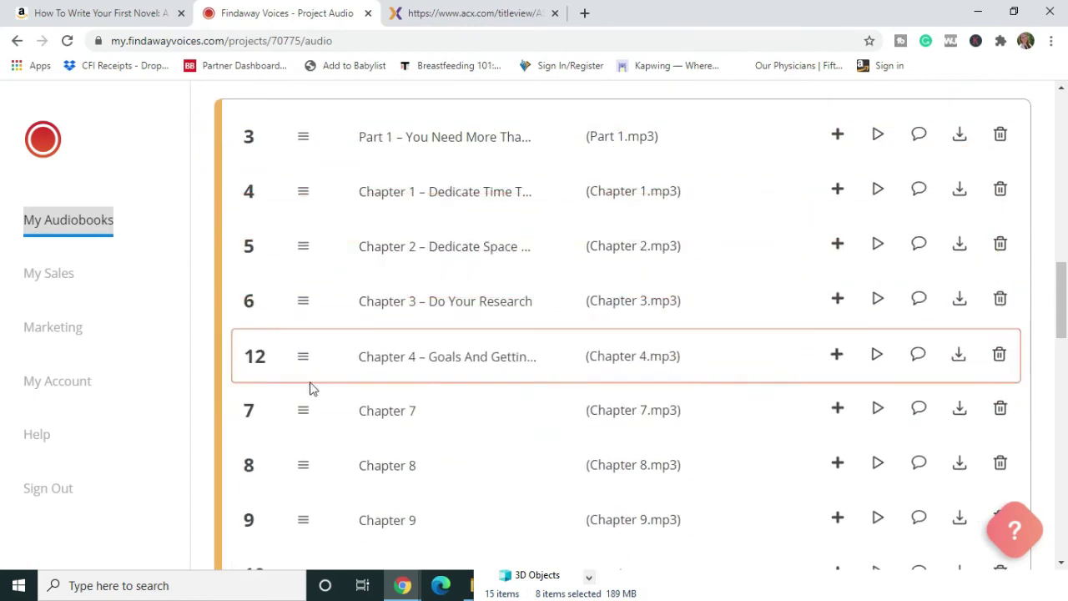
Step: Give the Part 2 track its full ACX title, beginning "Part 2 – Elements Of Your", and move it directly below Chapter 4
left_click(525, 13)
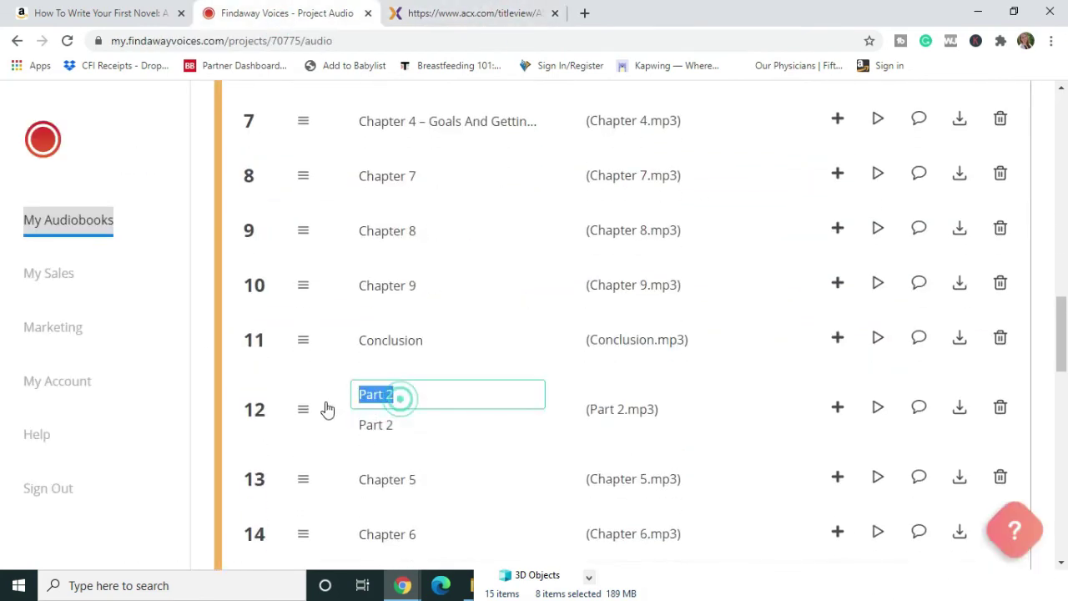
left_click_drag(326, 410, 297, 171)
Step: Copy the Chapter 5 title, beginning "Voice And", from ACX to the Chapter 5 track and move the track directly below Part 2
left_click(437, 16)
left_click_drag(118, 534, 249, 552)
key("ctrl+c")
left_click(273, 16)
left_click(388, 430)
key("ctrl+v")
left_click_drag(303, 431, 303, 204)
Step: Copy the Chapter 6 title, beginning "Plot – Writing", from ACX to the Chapter 6 track and move the track directly below Chapter 5
left_click(451, 15)
left_click_drag(118, 355, 242, 371)
left_click(262, 21)
key("ctrl+v")
left_click_drag(302, 484, 303, 264)
Step: Rename the Chapter 7 track with its full ACX title, beginning "Chapter 7 – Creating Three-"
left_click(451, 18)
left_click(273, 16)
left_click(416, 317)
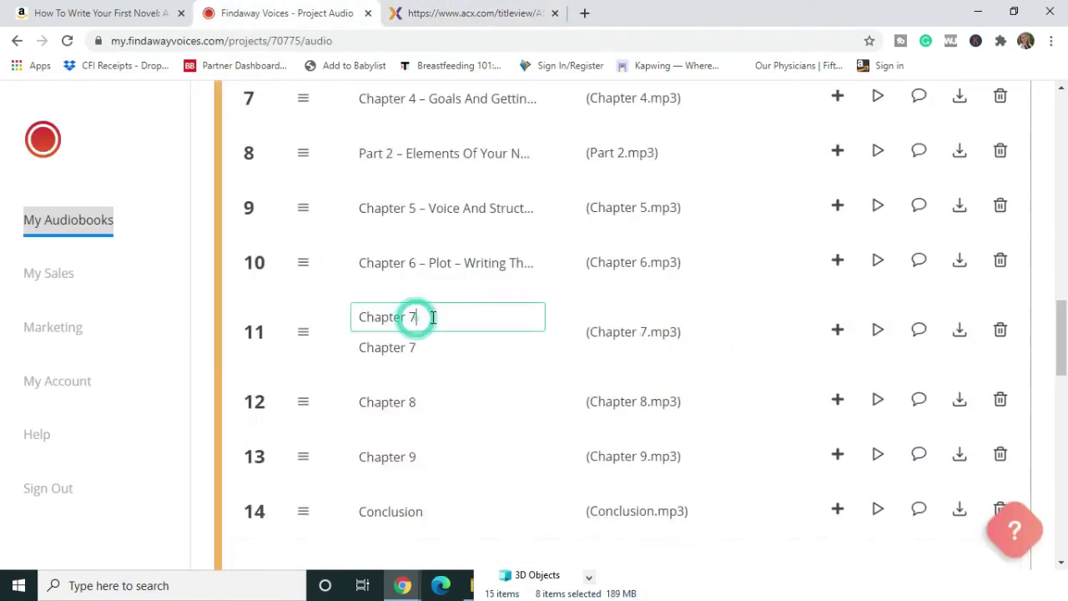
key("ctrl+v")
Step: Rename the Chapter 8 track with its full ACX title, beginning "Chapter 8 – Bring It All"
left_click(460, 10)
left_click(279, 17)
left_click(387, 371)
key("ctrl+v")
Step: Copy the Chapter 9 title from the ACX page and rename the Chapter 9 track with it, beginning "Chapter 9 – The Revision"
scroll(392, 368, "down", 1)
left_click(453, 17)
left_click(285, 22)
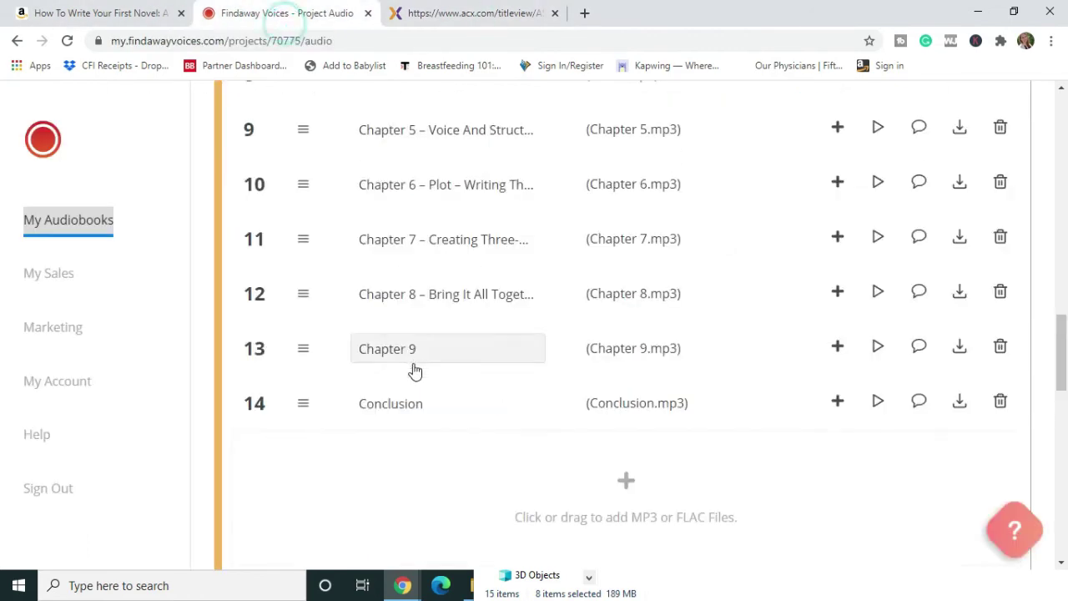
left_click(421, 348)
key("ctrl+a")
key("ctrl+v")
left_click(329, 469)
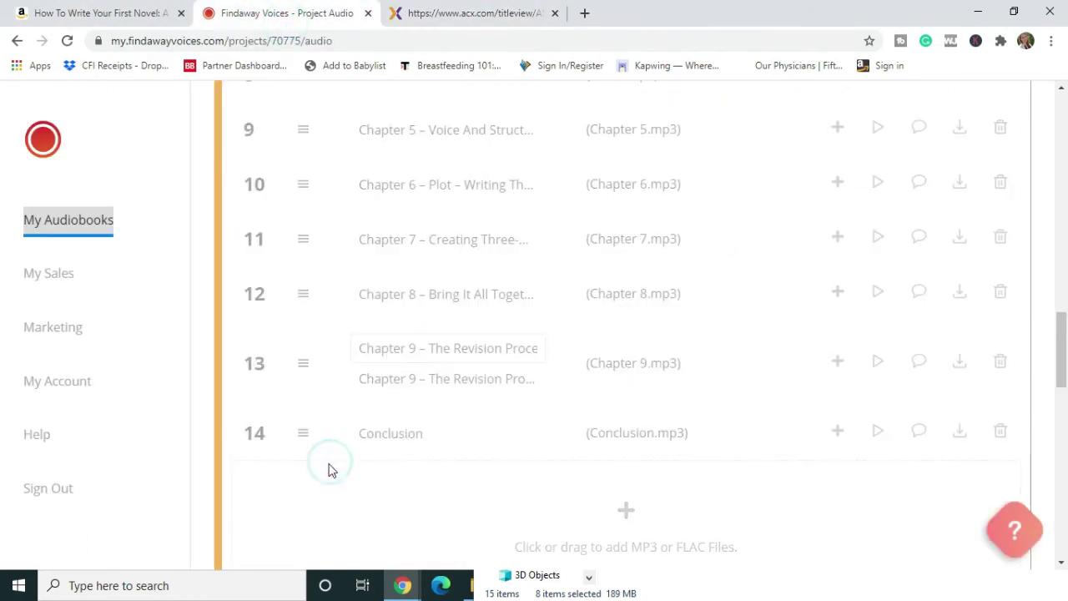
Step: Submit the project's audio files and continue to the final review and submission
scroll(292, 362, "down", 1)
scroll(359, 258, "up", 3)
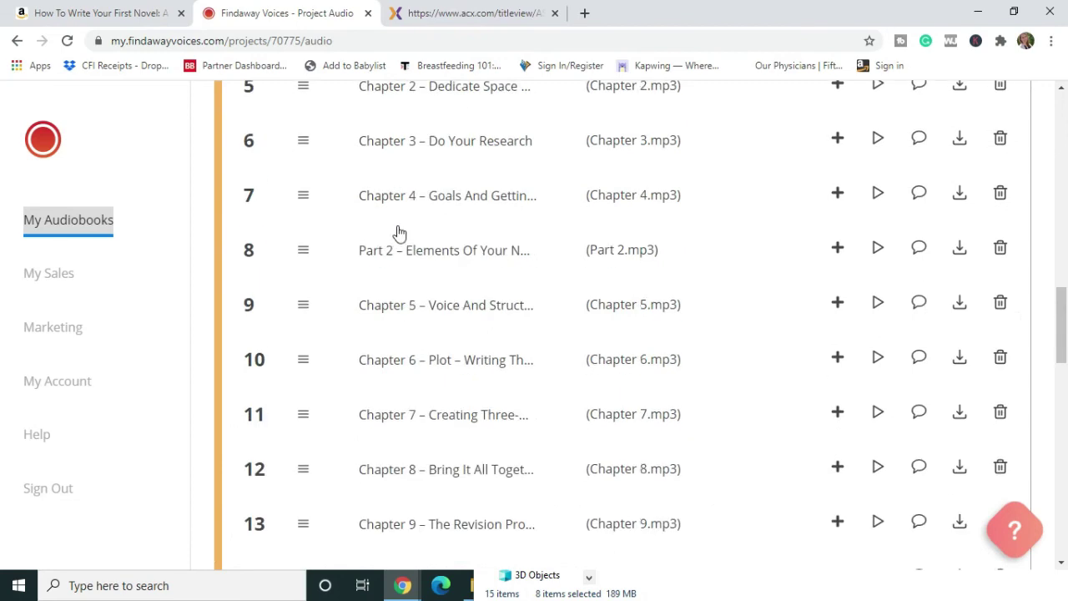
scroll(399, 233, "up", 10)
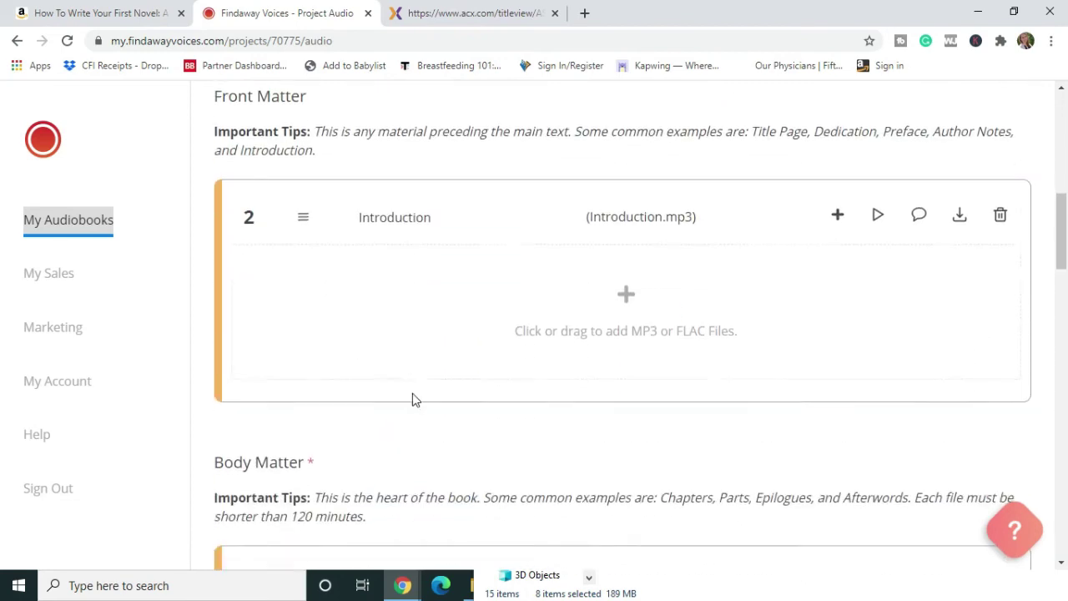
scroll(412, 399, "down", 20)
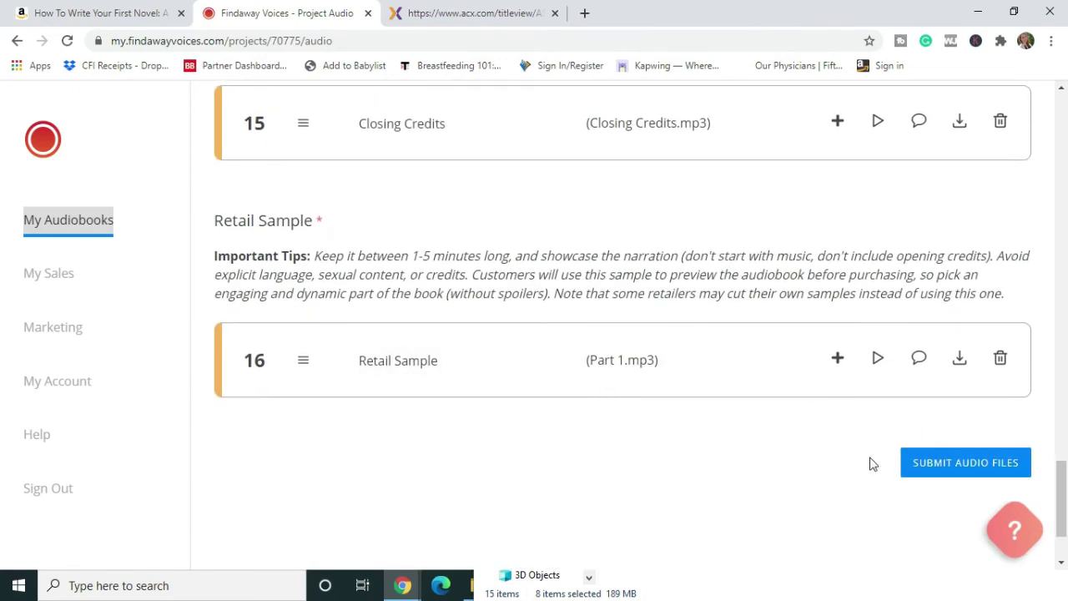
left_click(971, 475)
scroll(360, 338, "down", 1)
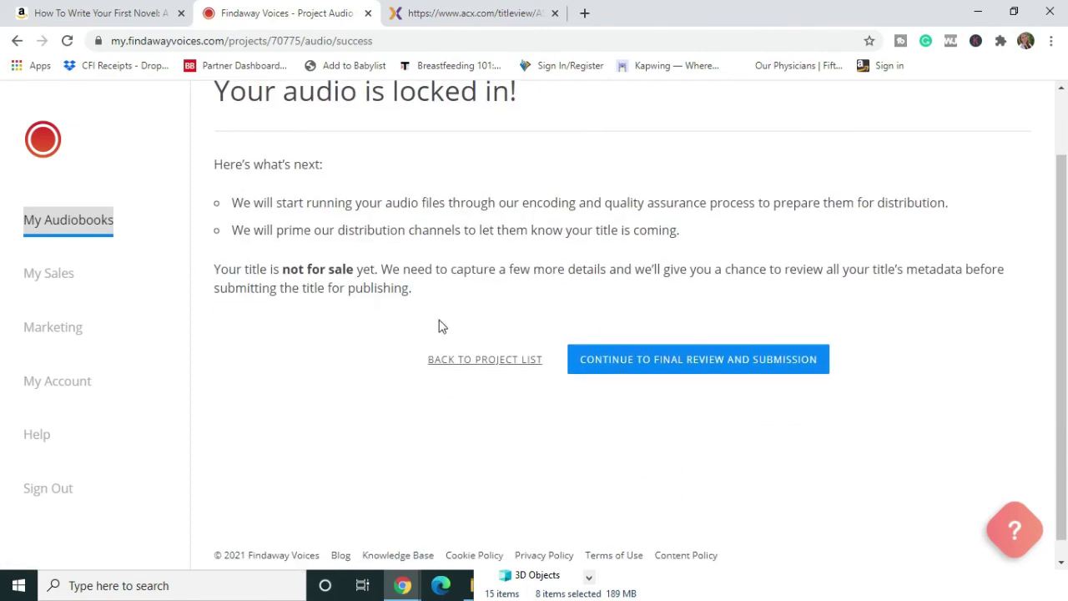
left_click(656, 370)
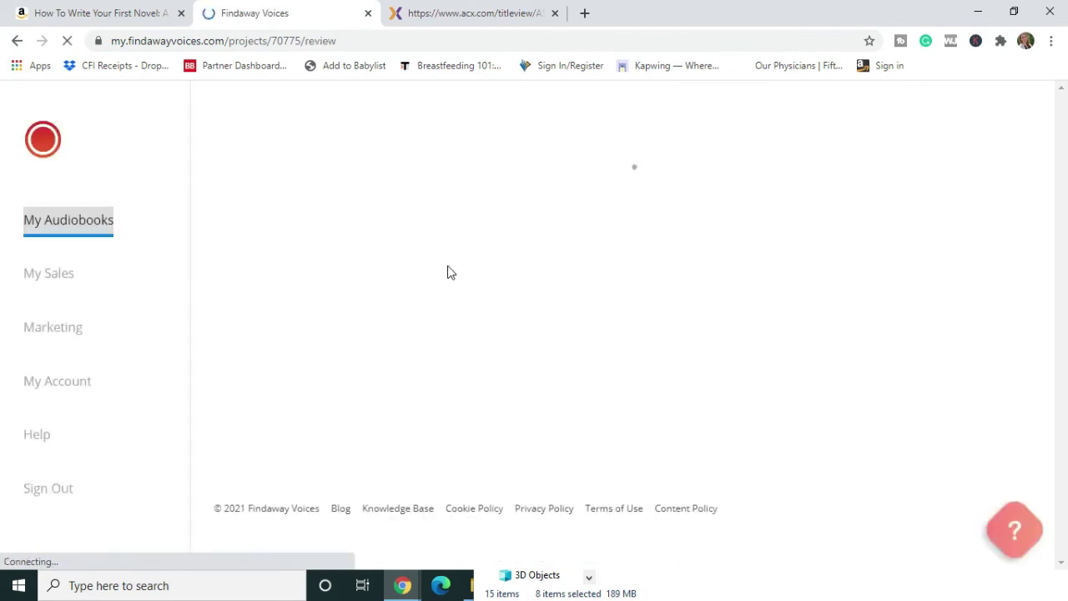
Step: Check the audiobook's metadata, prices and distribution list, and submit the project for publishing
scroll(520, 245, "down", 7)
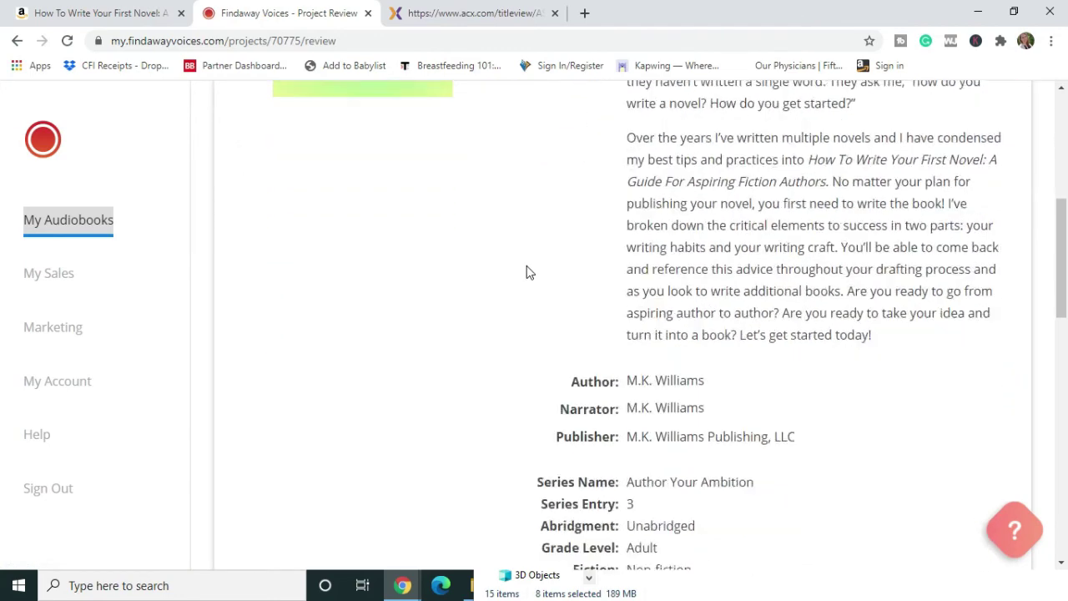
scroll(526, 272, "down", 10)
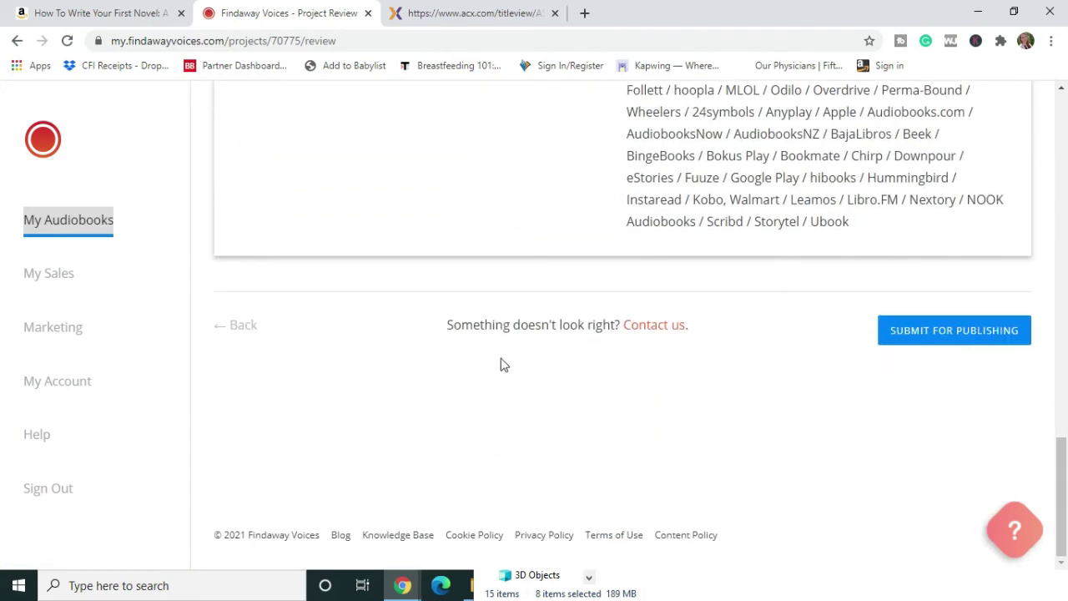
scroll(384, 363, "up", 9)
scroll(762, 338, "down", 6)
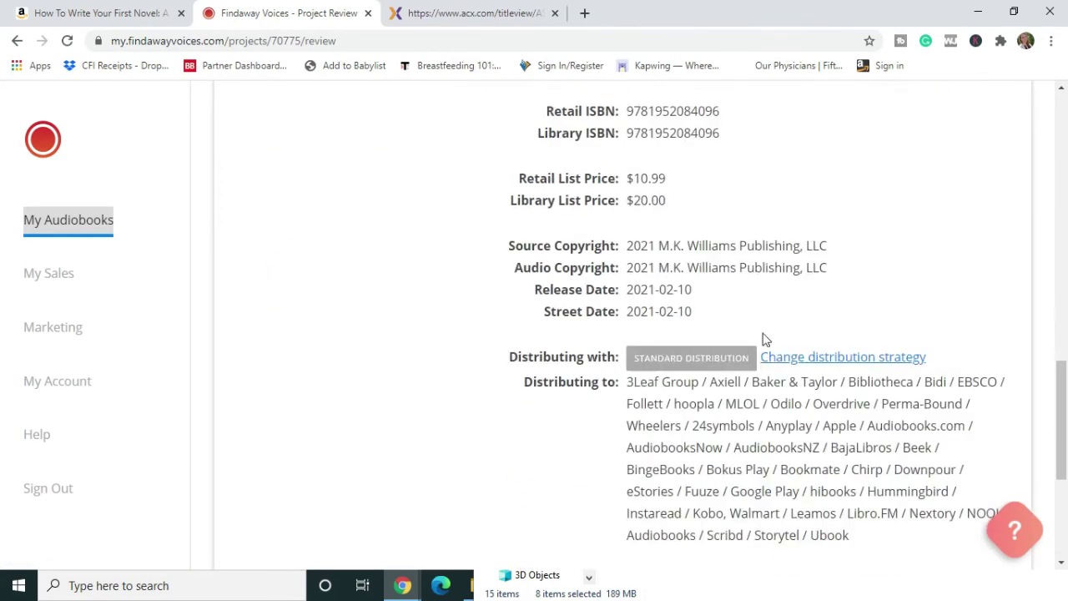
scroll(472, 448, "down", 3)
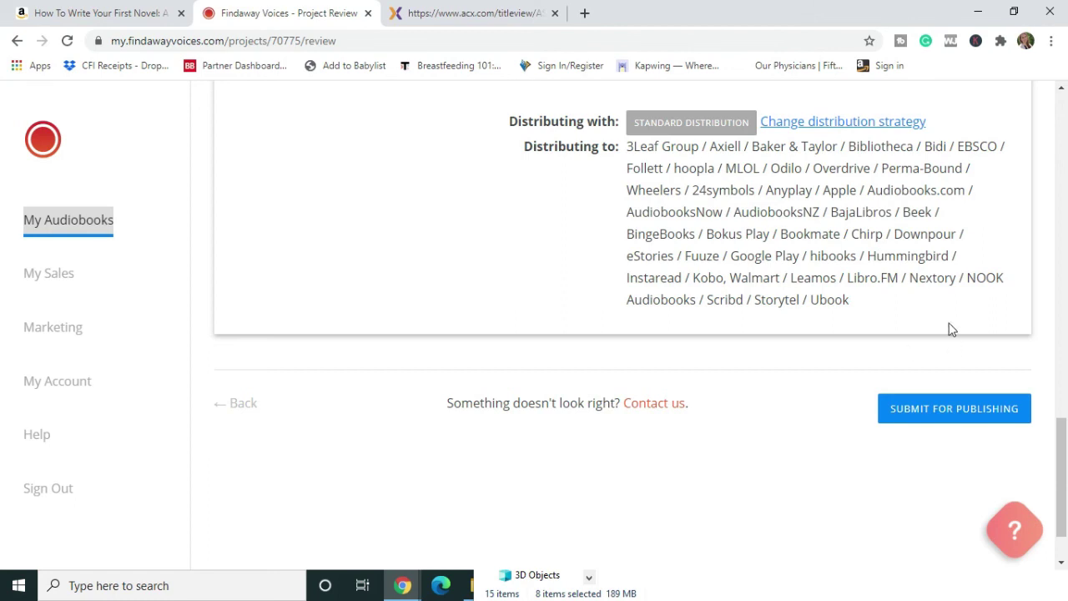
left_click(939, 415)
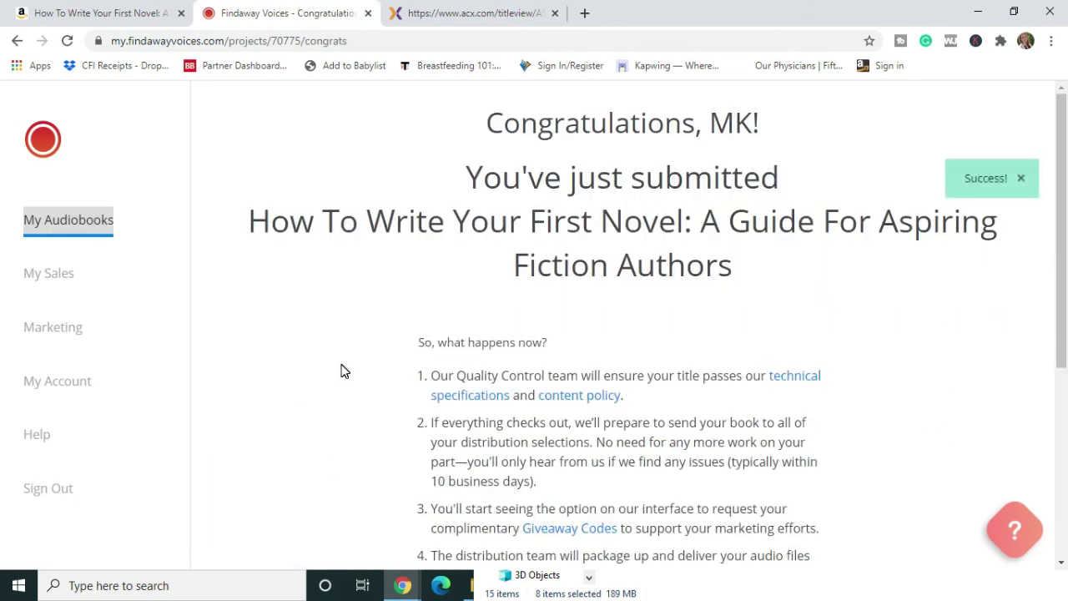
scroll(341, 371, "down", 4)
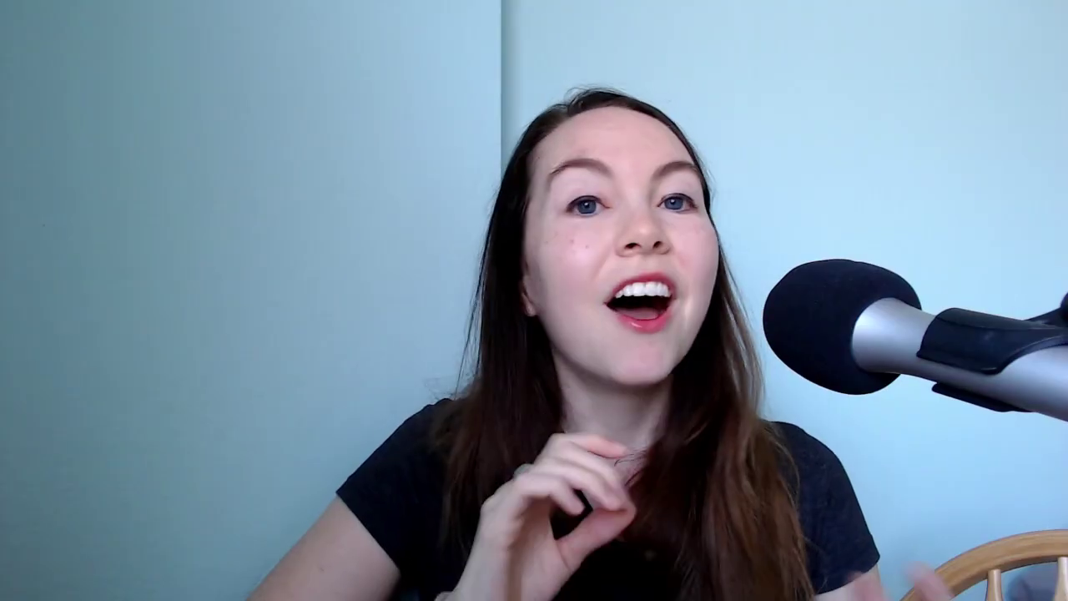